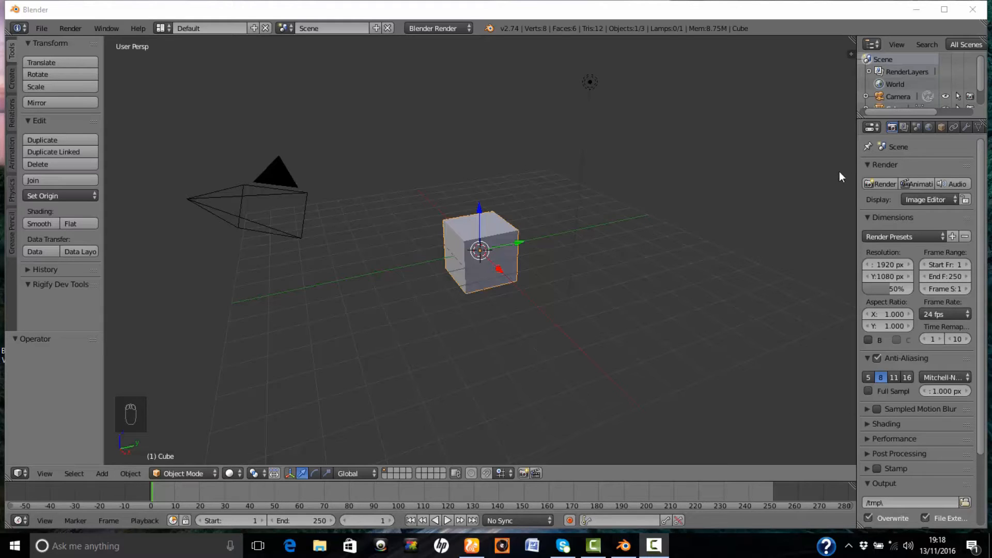
# Test-render the default scene with the cube and enable Environment Lighting in the world settings.
pyautogui.click(888, 182)
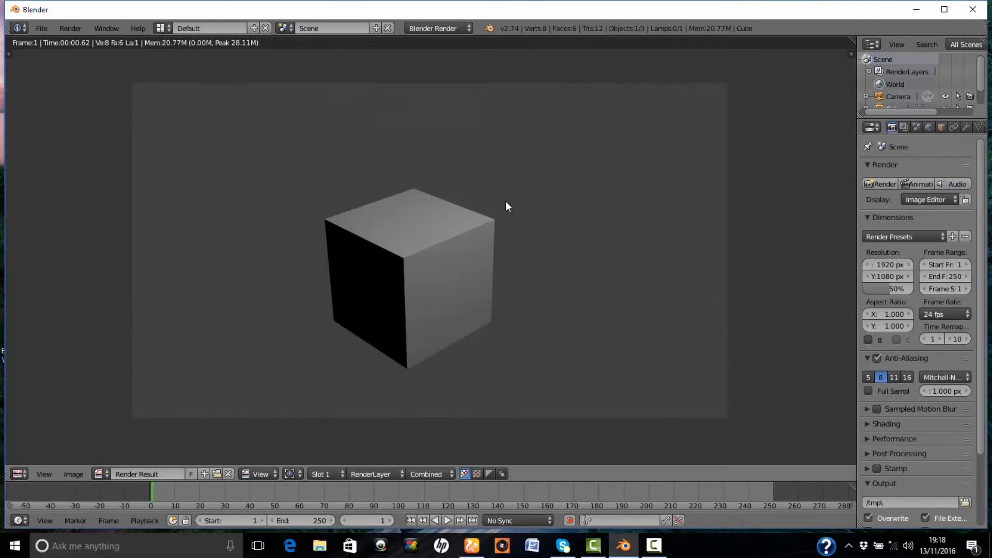
pyautogui.press('Escape')
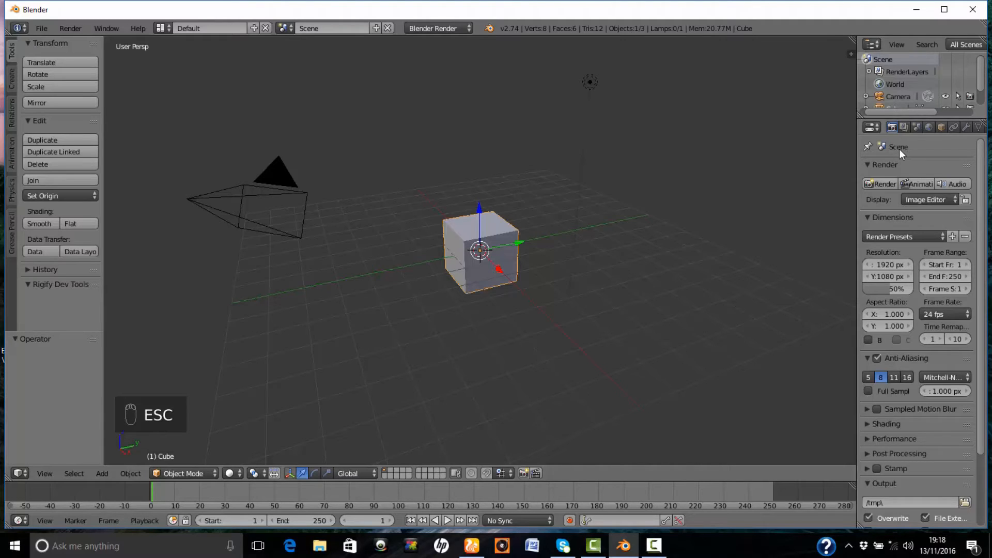
pyautogui.click(927, 126)
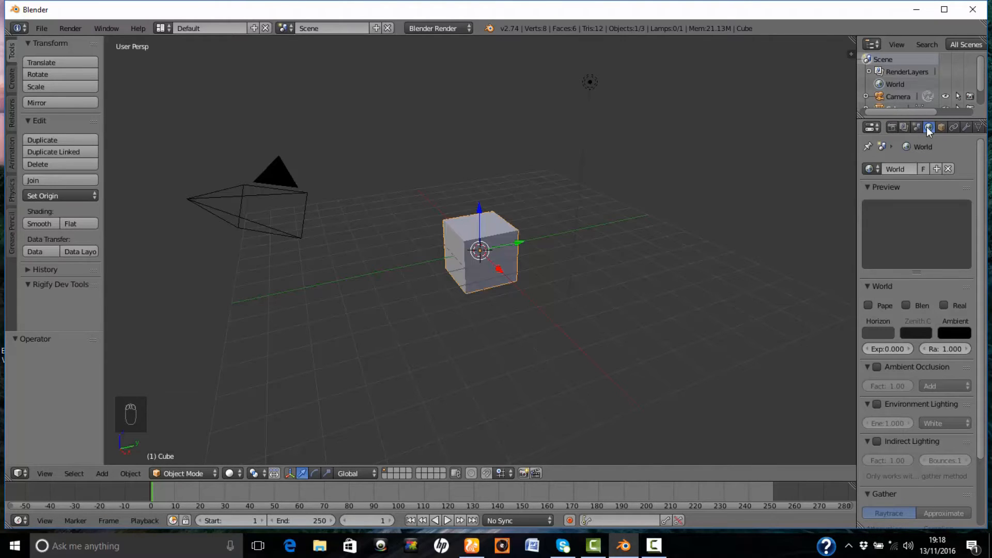
pyautogui.scroll(-2, 984, 302)
pyautogui.scroll(-2, 984, 302)
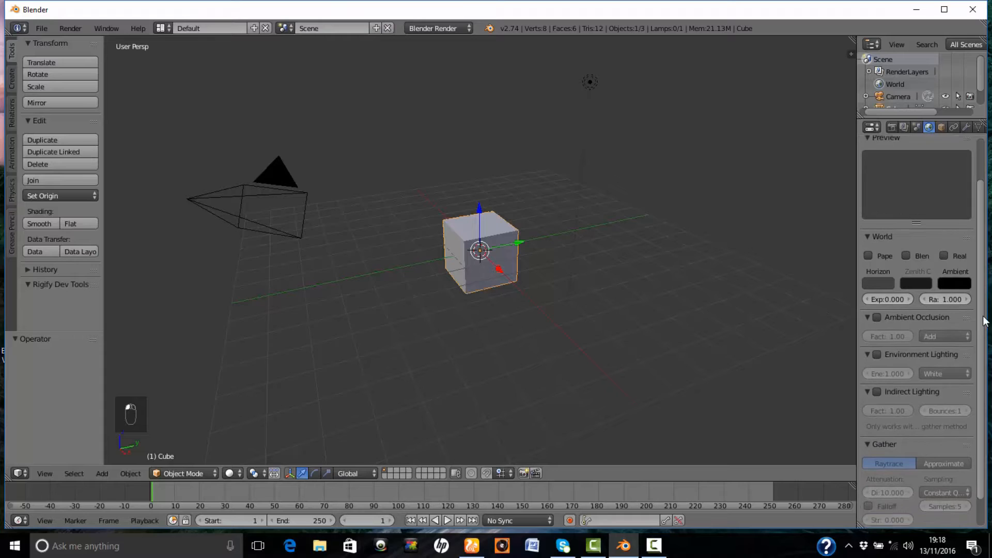
pyautogui.scroll(1, 985, 331)
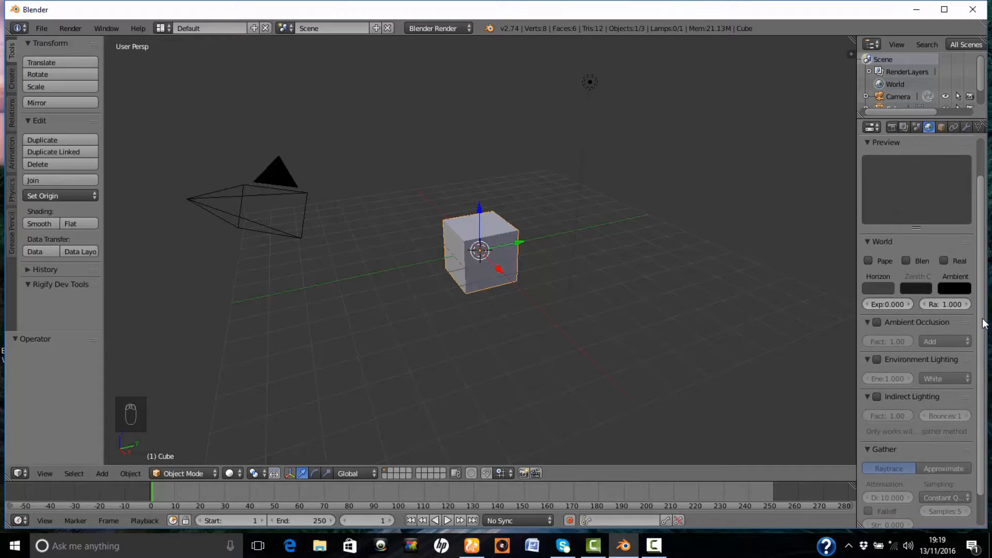
pyautogui.click(877, 359)
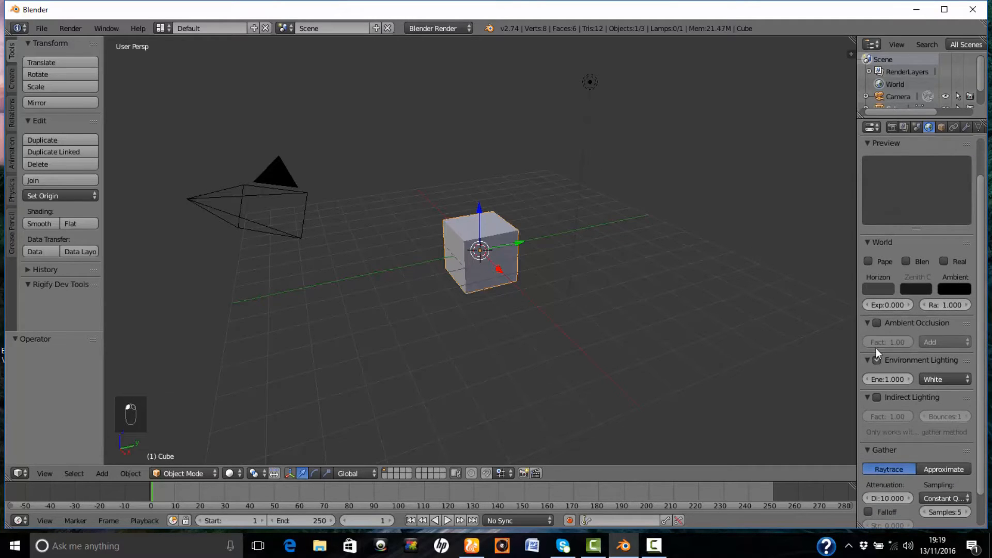
# Render the scene to check the cube under environment lighting and return to the 3D view.
pyautogui.click(892, 126)
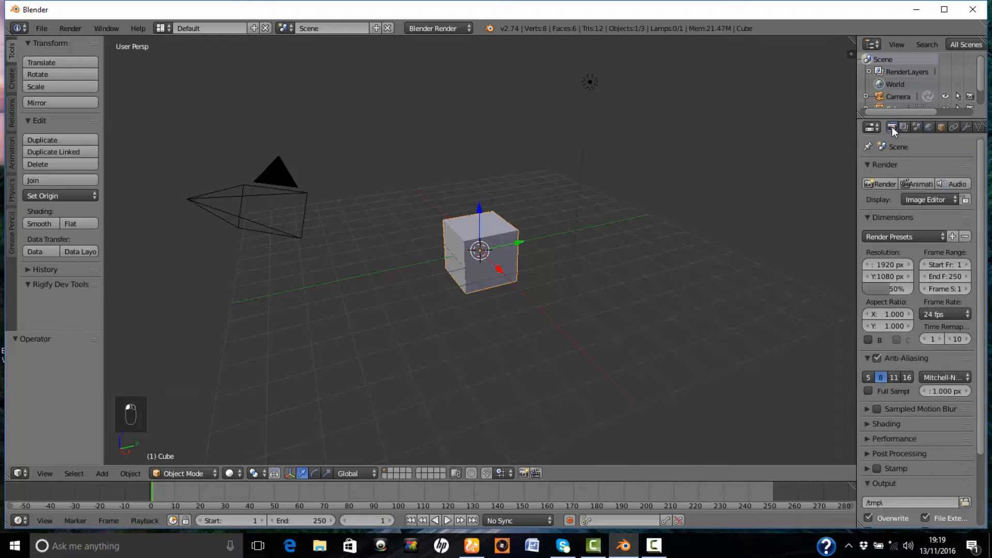
pyautogui.click(888, 183)
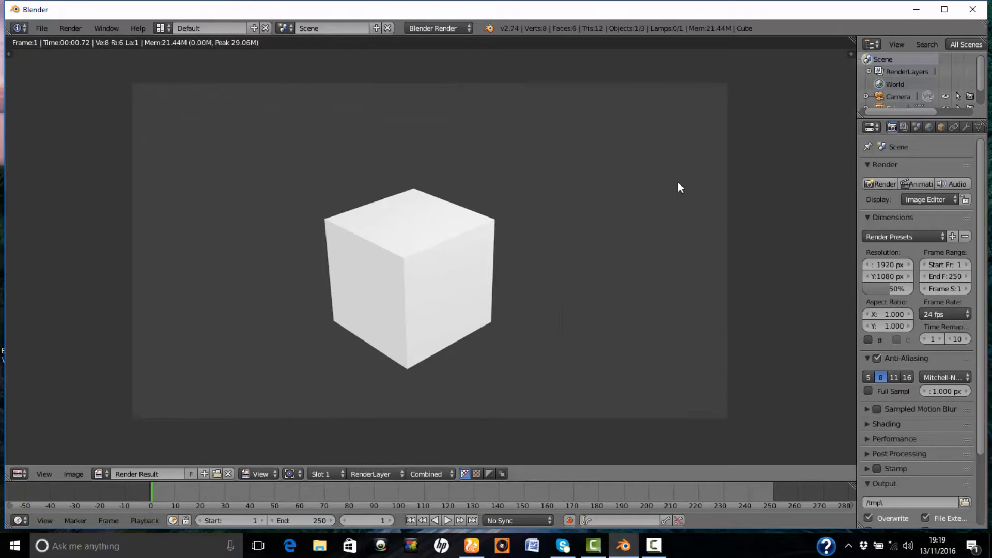
pyautogui.press('Escape')
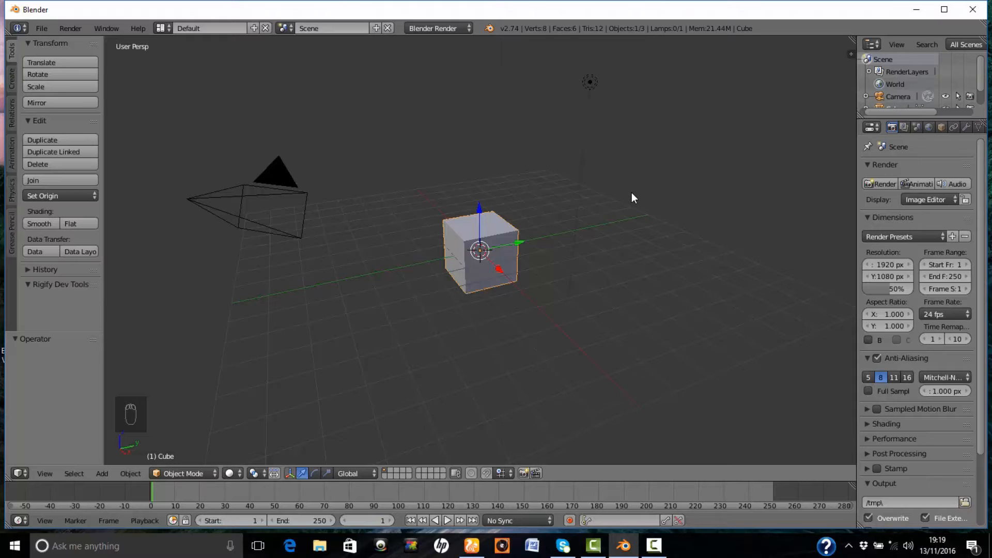
# Delete the default cube from the scene.
pyautogui.press('x')
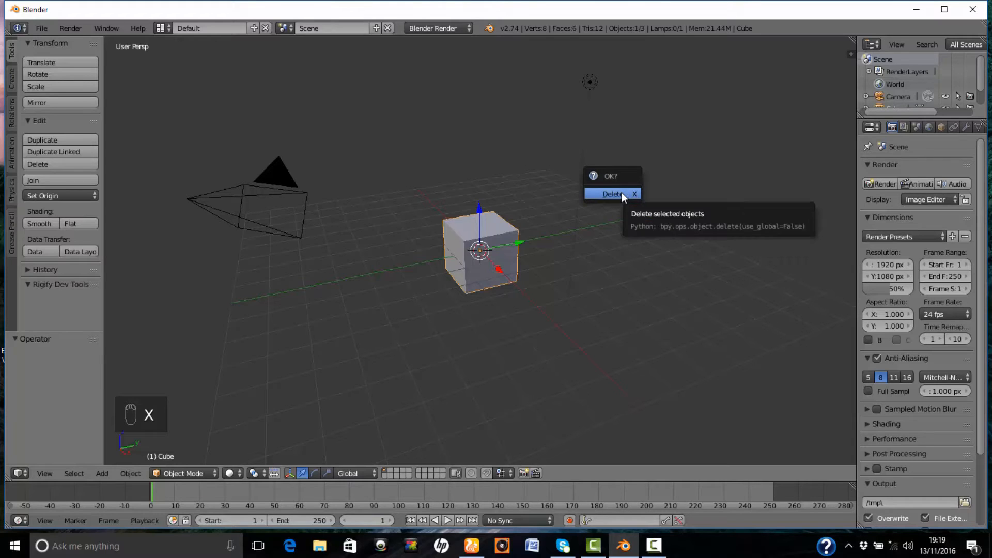
pyautogui.click(621, 193)
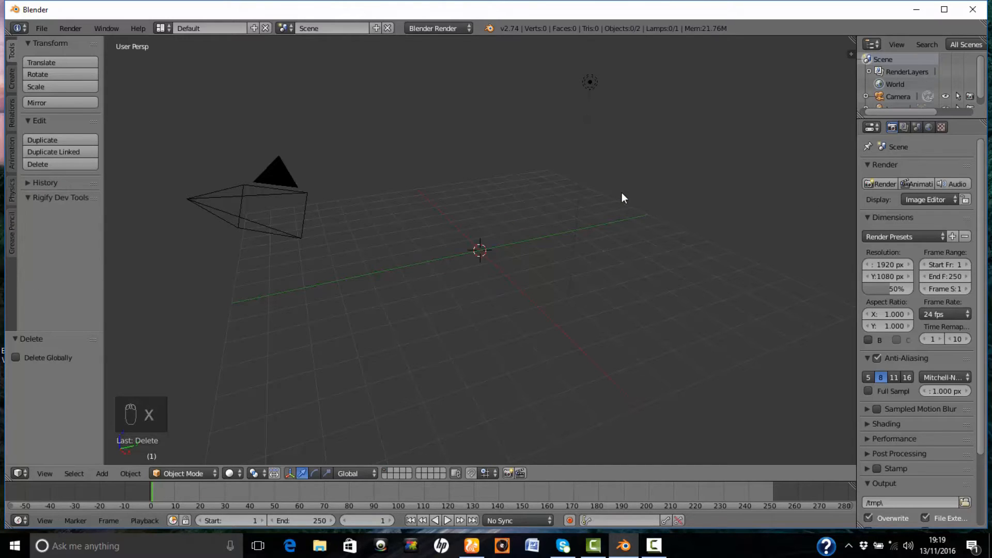
# Enable Background Images for the 3D view and add a new image entry.
pyautogui.press('n')
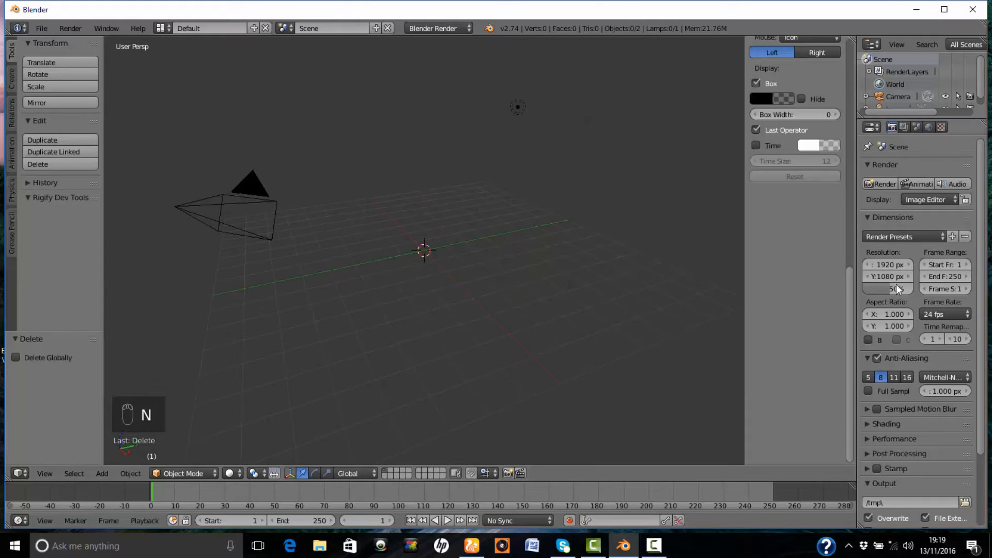
pyautogui.moveTo(850, 295); pyautogui.dragTo(866, 126)
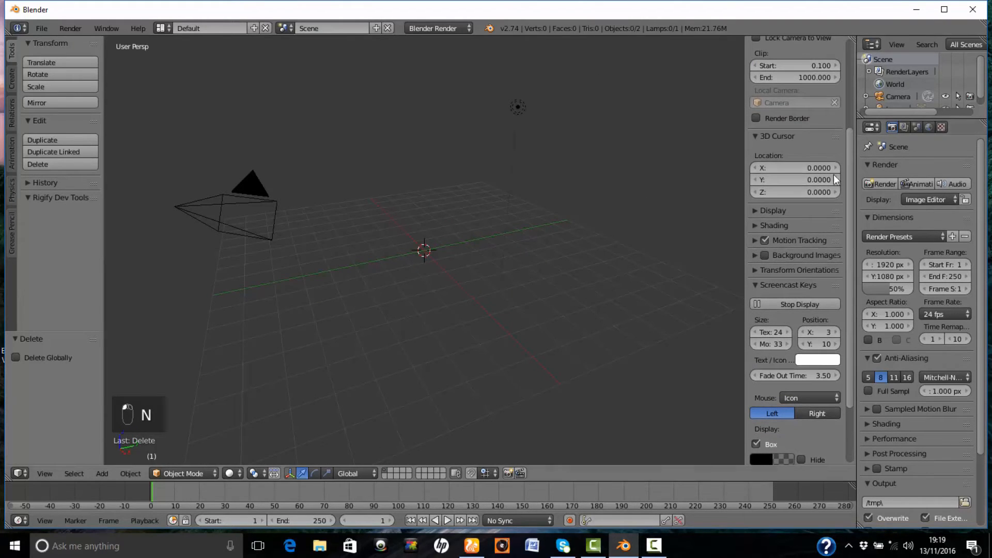
pyautogui.scroll(1, 849, 219)
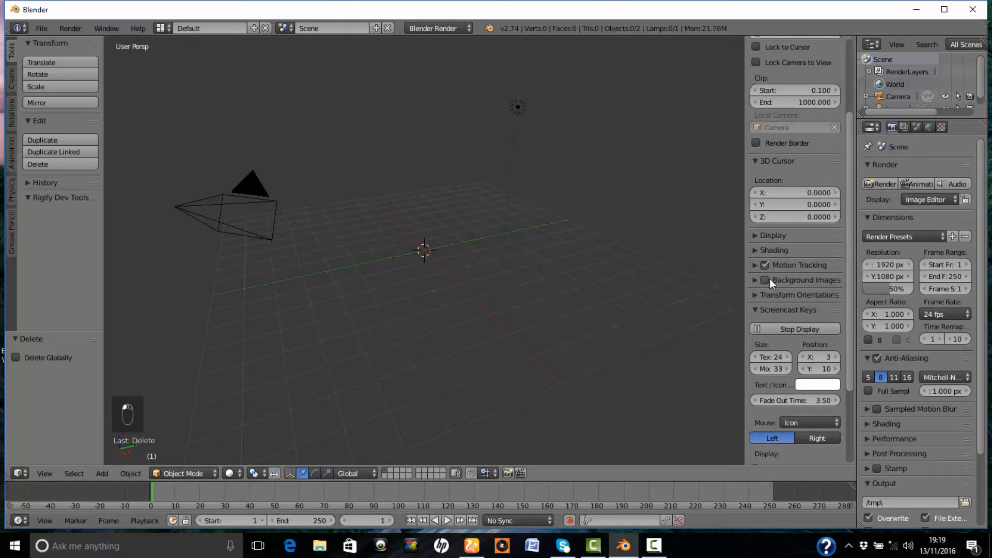
pyautogui.click(755, 279)
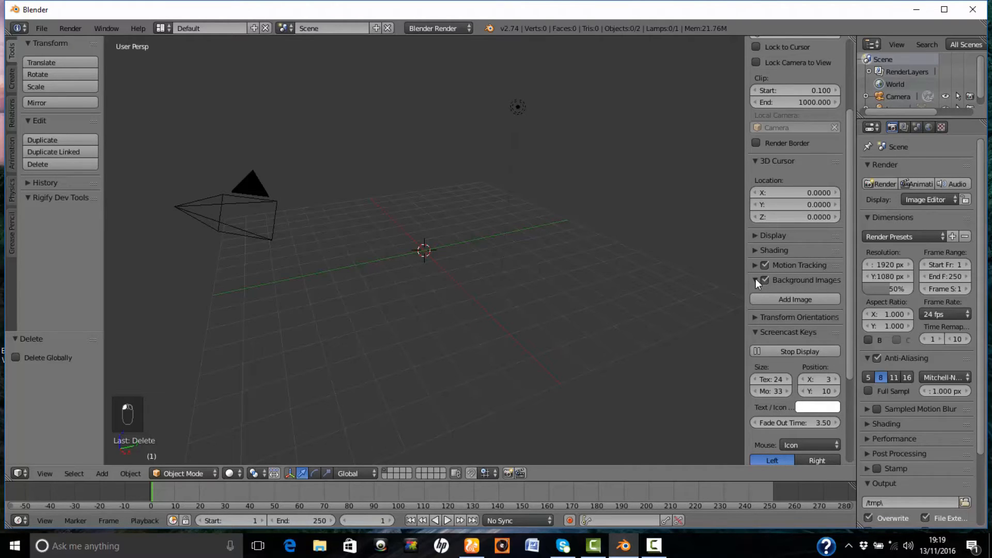
pyautogui.click(804, 300)
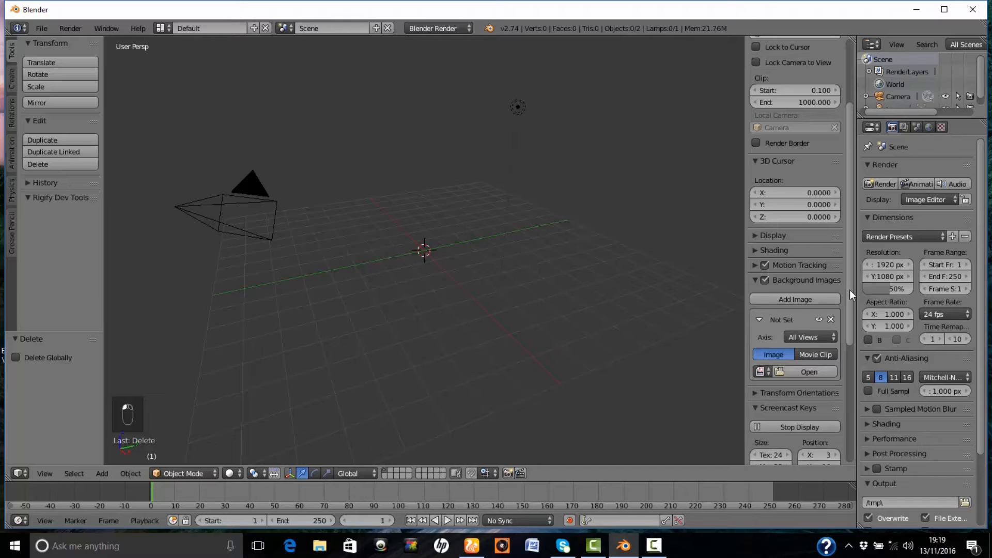
# Load concept sketches.png from the Desktop folder as the background image.
pyautogui.moveTo(849, 289); pyautogui.dragTo(845, 333)
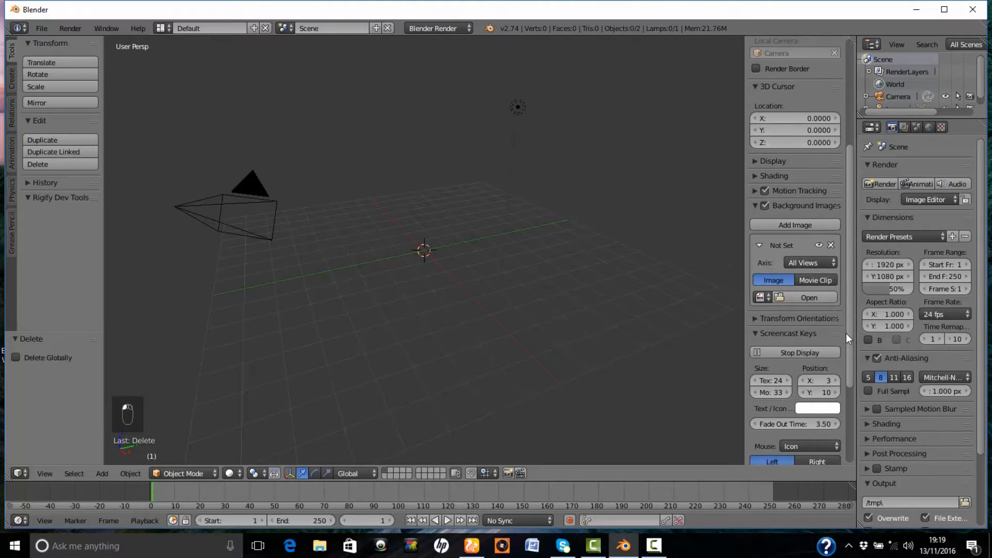
pyautogui.click(817, 297)
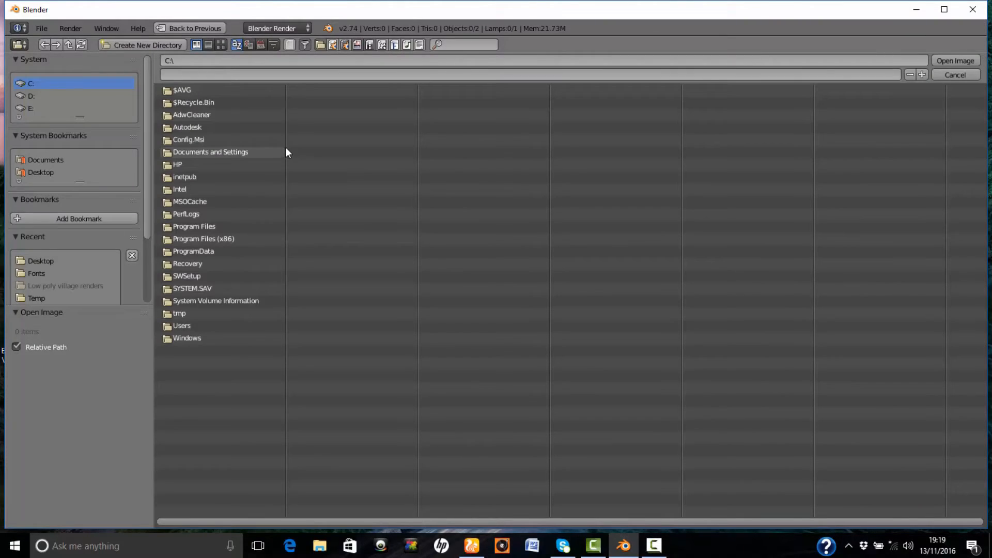
pyautogui.click(52, 172)
pyautogui.click(201, 214)
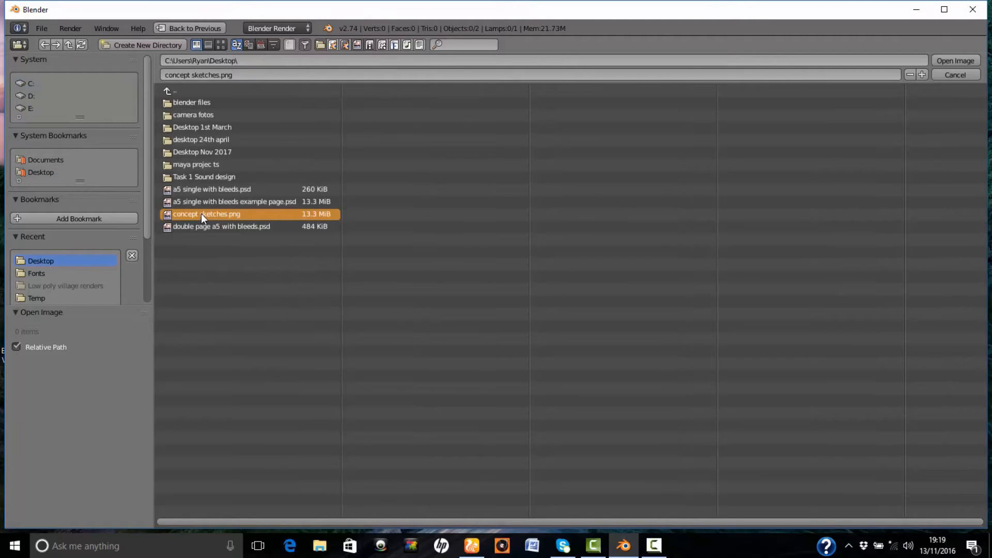
pyautogui.click(960, 61)
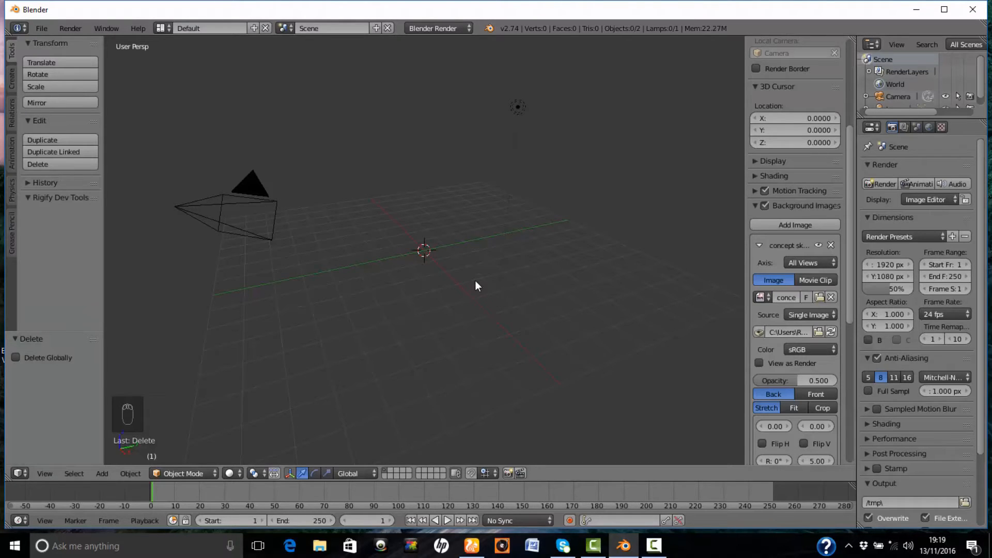
# Switch to the front orthographic view and frame the house sketch in the background image.
pyautogui.press('KP_1')
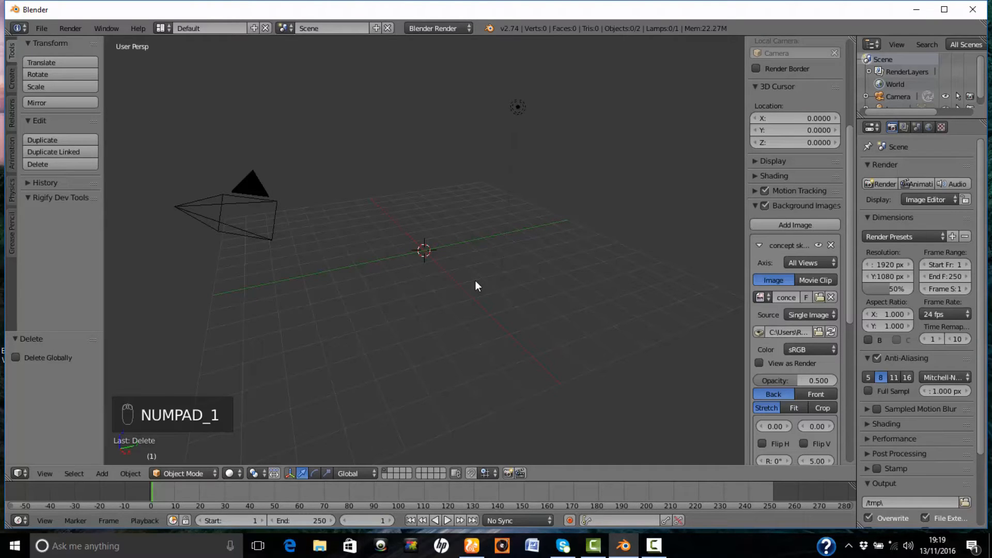
pyautogui.press('KP_1')
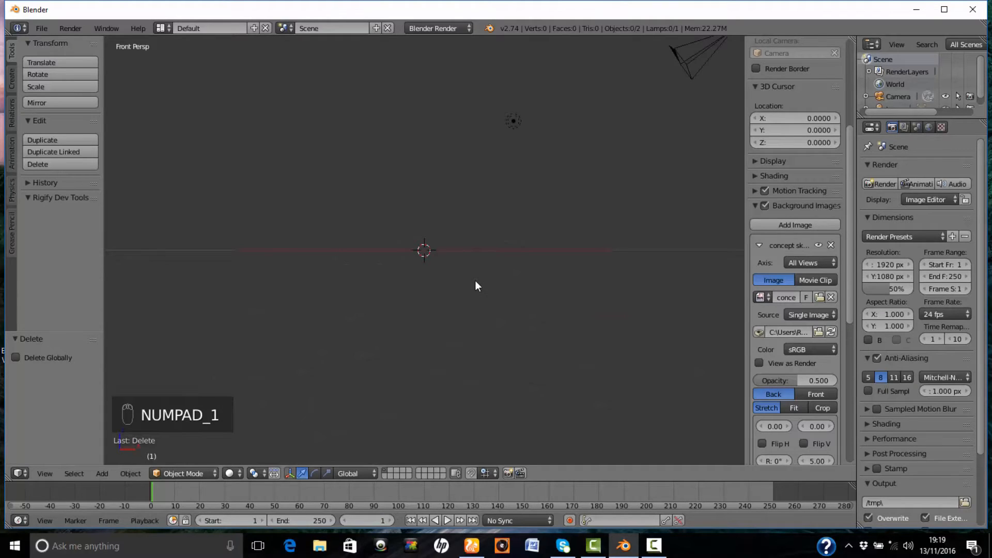
pyautogui.press('KP_5')
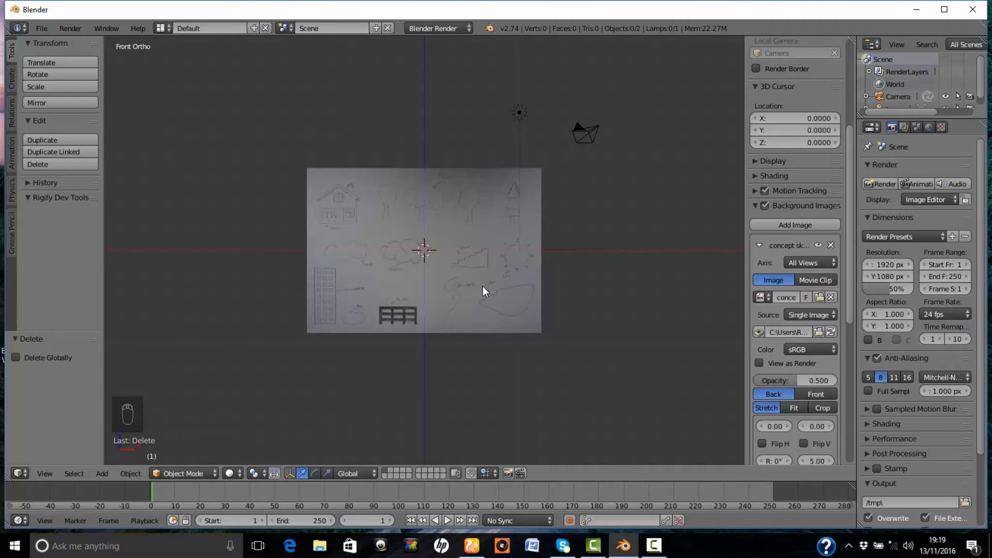
pyautogui.scroll(6, 482, 286)
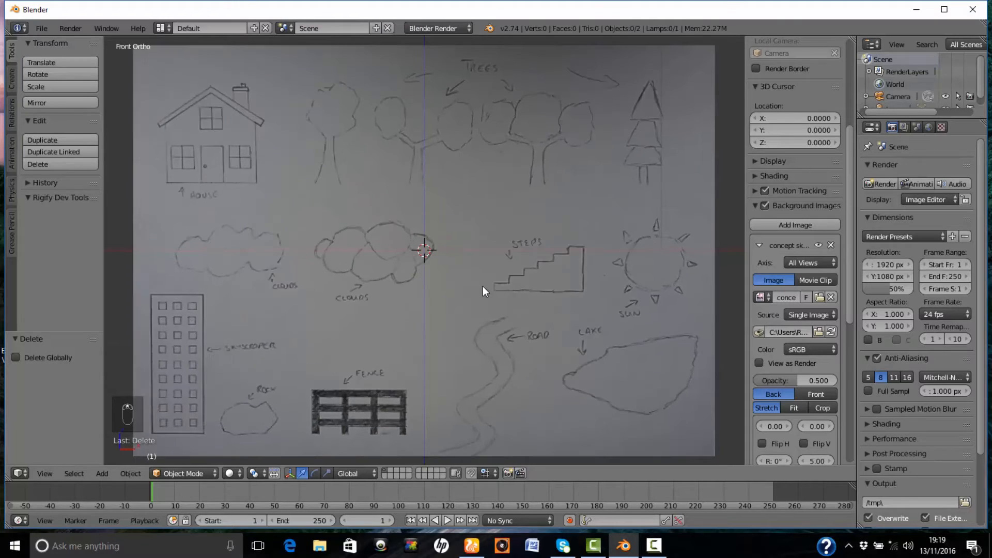
pyautogui.scroll(1, 482, 286)
pyautogui.moveTo(387, 192)
pyautogui.keyDown('shift'); pyautogui.mouseDown(button='middle')
pyautogui.moveTo(557, 247)
pyautogui.moveTo(579, 324)
pyautogui.moveTo(549, 335)
pyautogui.moveTo(617, 368)
pyautogui.mouseUp(button='middle'); pyautogui.keyUp('shift')
pyautogui.scroll(3, 551, 320)
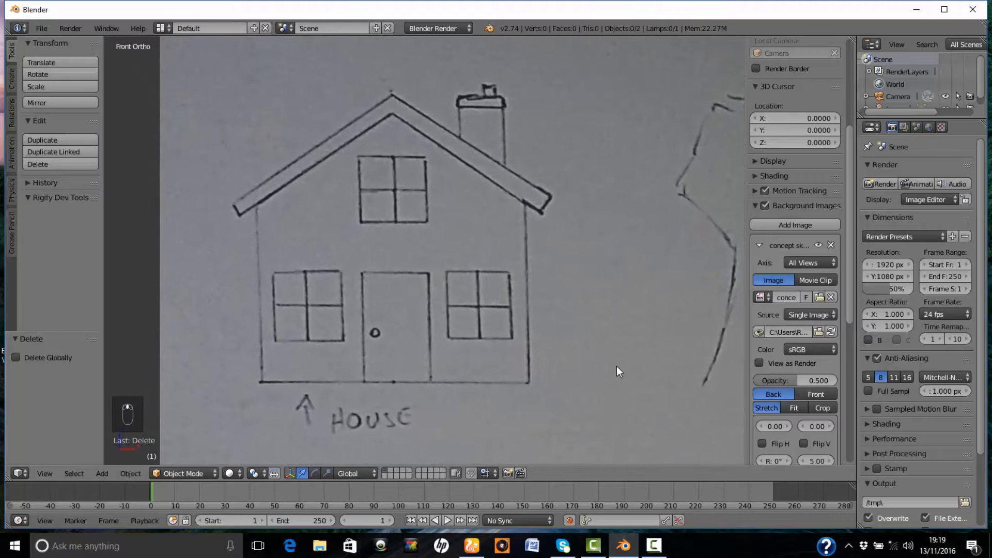
# Add a cube at the top of the door in the house sketch and display it as wireframe.
pyautogui.click(392, 276)
pyautogui.hotkey('shift', 'a')
pyautogui.moveTo(391, 276)
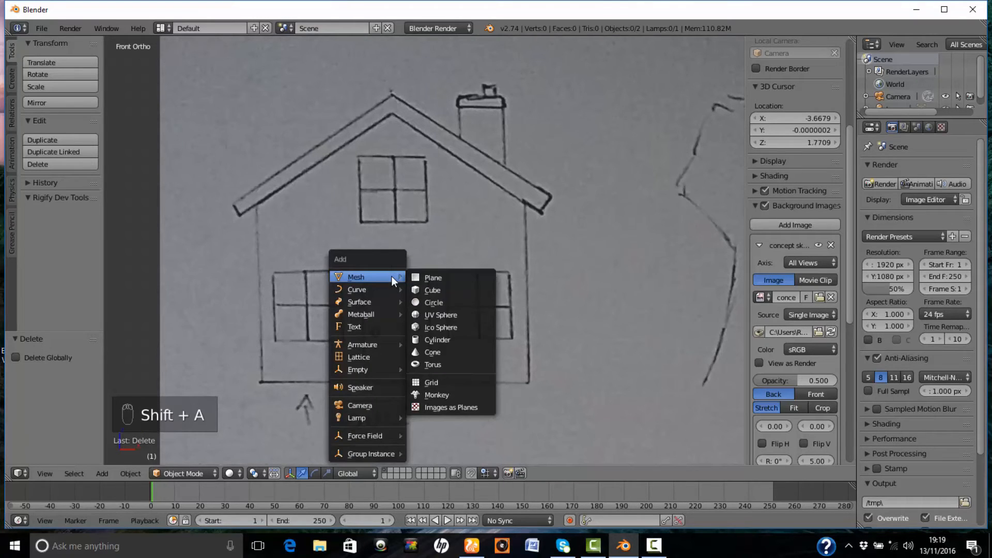
pyautogui.click(429, 289)
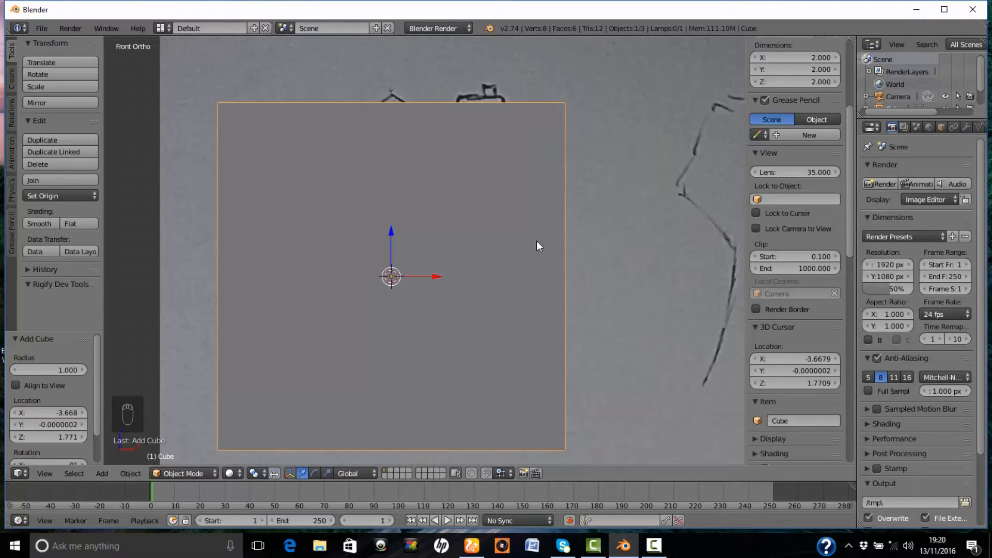
pyautogui.hotkey('alt', 'z')
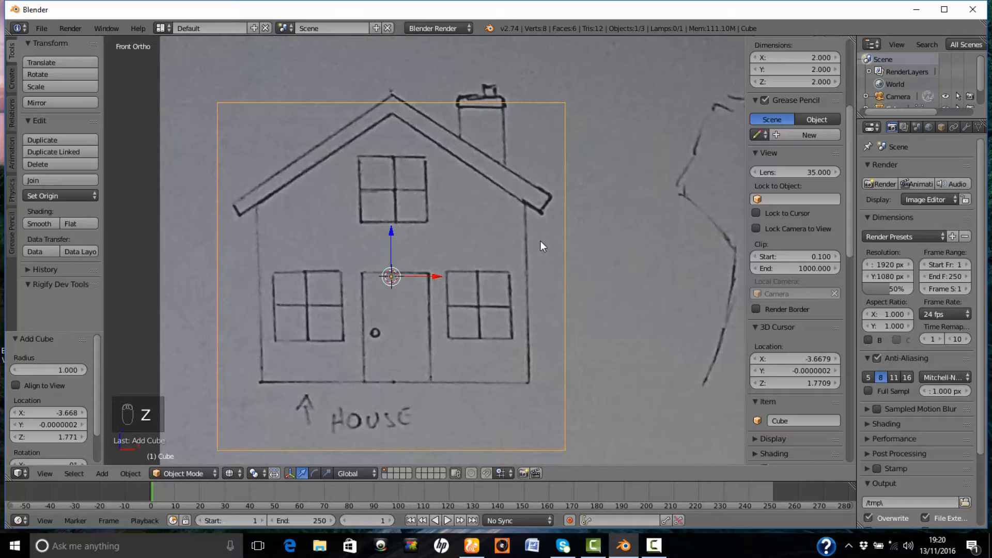
# Scale and move the cube to fit the sketched house walls below the roof, about 1.53 wide and 1.03 high.
pyautogui.press('s')
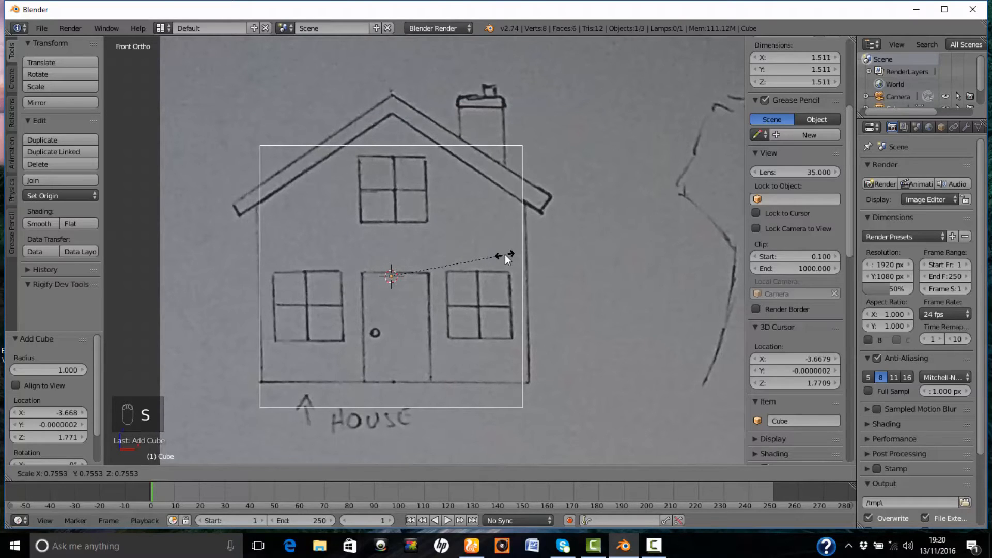
pyautogui.moveTo(395, 211); pyautogui.dragTo(395, 238)
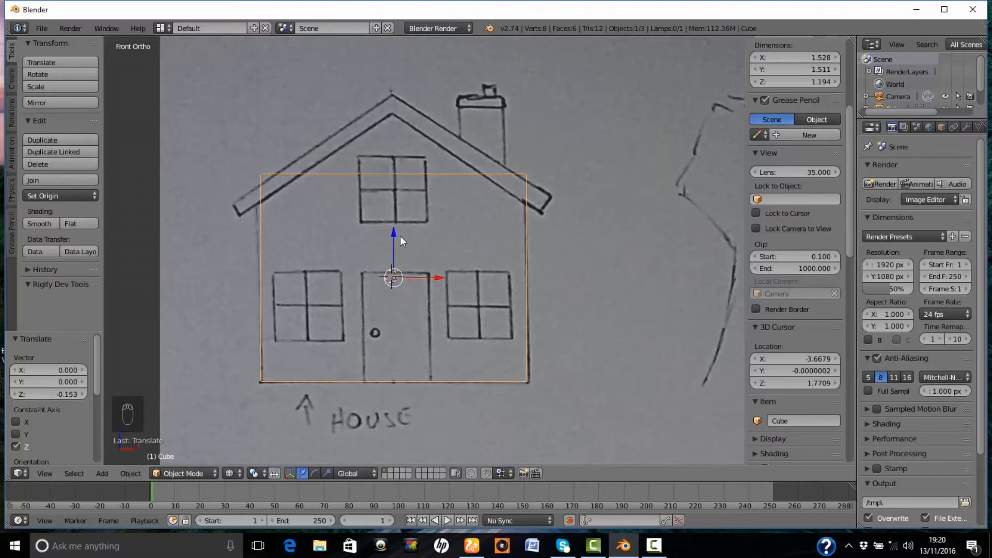
pyautogui.press('s')
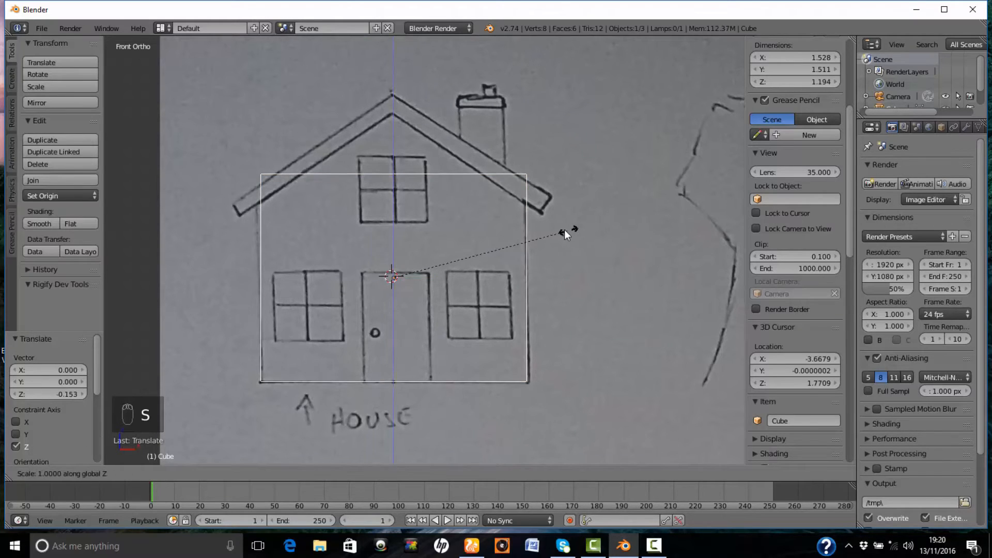
pyautogui.click(554, 229)
pyautogui.moveTo(393, 234); pyautogui.dragTo(394, 250)
pyautogui.press('s')
pyautogui.click(545, 238)
pyautogui.press('s')
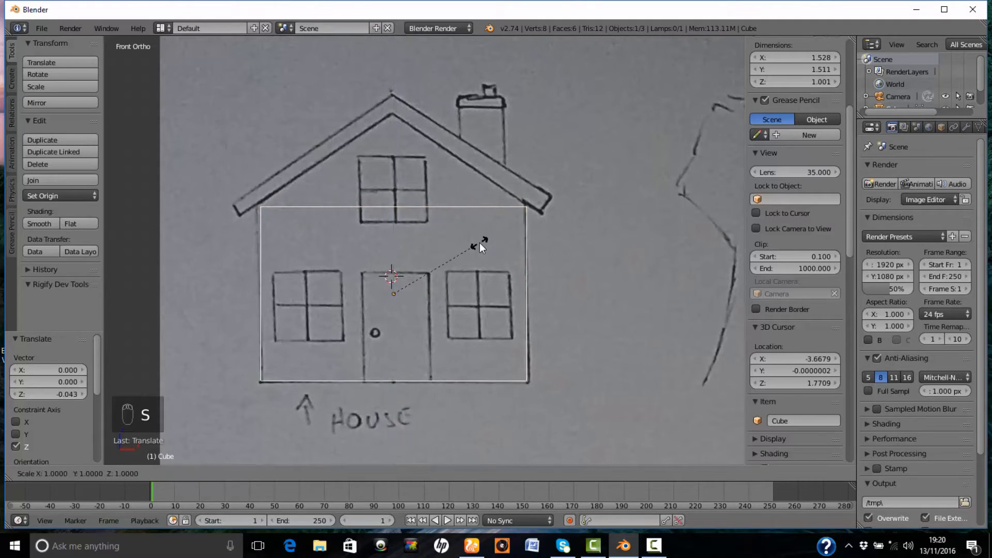
pyautogui.click(483, 241)
pyautogui.click(393, 248)
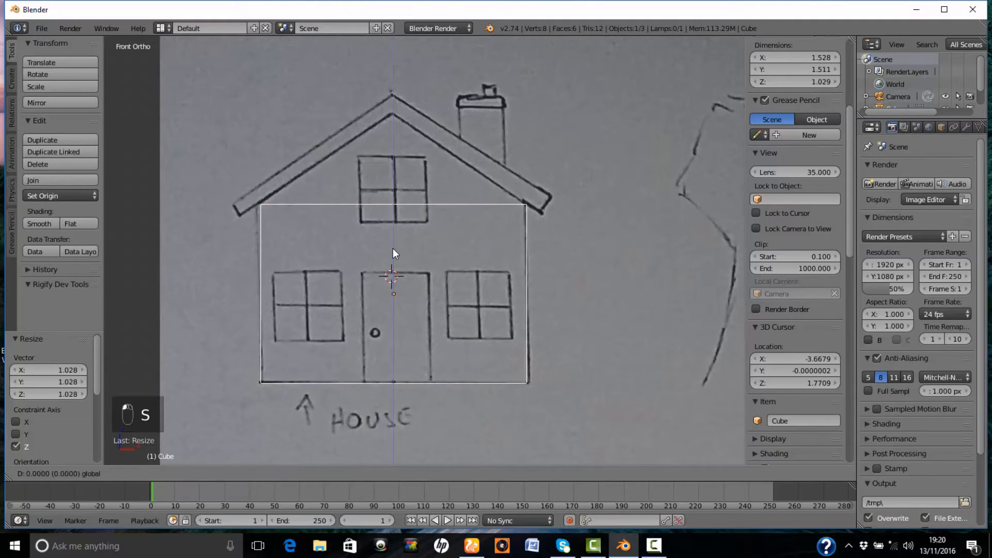
# Scale the cube along the Y axis by about 1.299 to make the house about 1.96 deep.
pyautogui.press('KP_7')
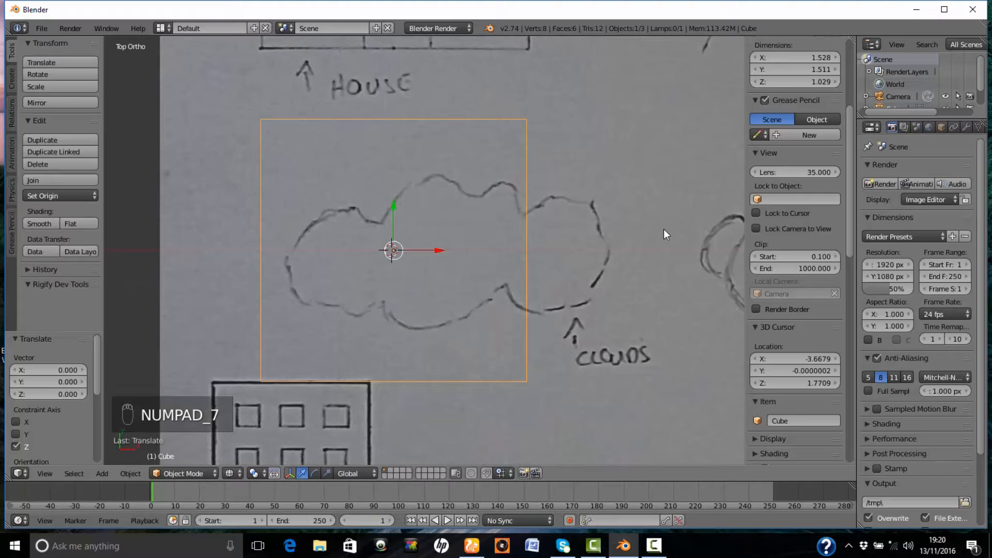
pyautogui.press('s')
pyautogui.press('y')
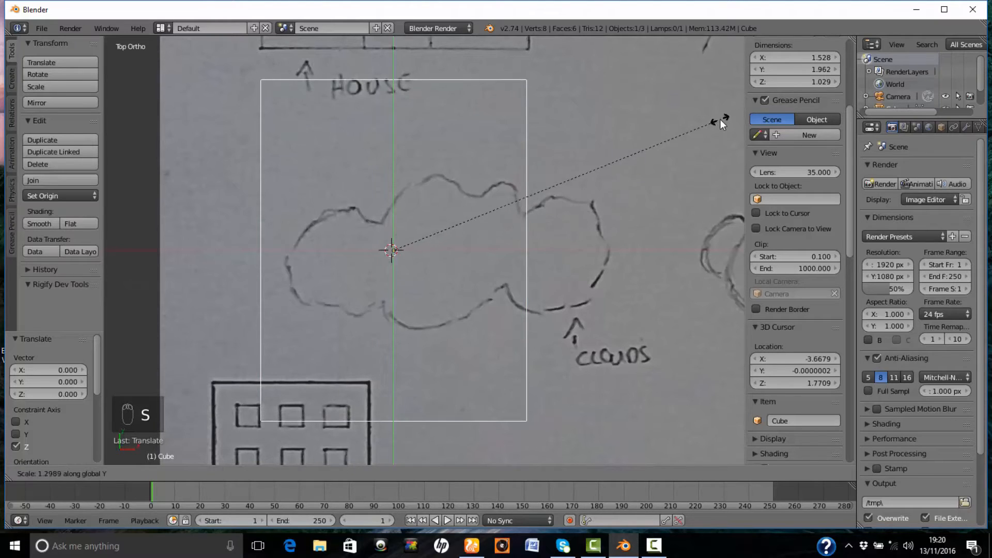
pyautogui.click(720, 119)
pyautogui.press('KP_1')
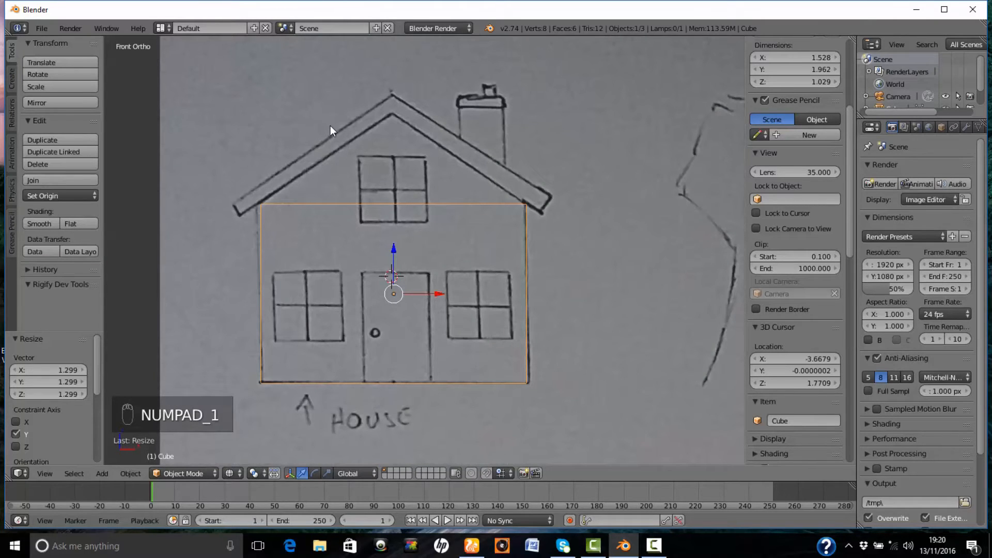
# Show the cube in solid shading and add one centred loop cut across its front, top and back faces.
pyautogui.moveTo(330, 125); pyautogui.dragTo(348, 152, button='middle')
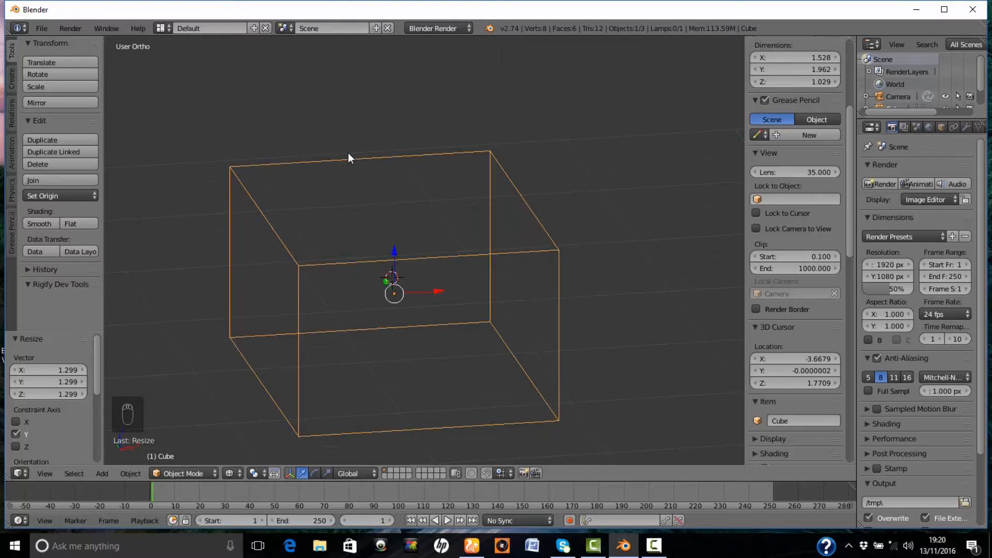
pyautogui.press('z')
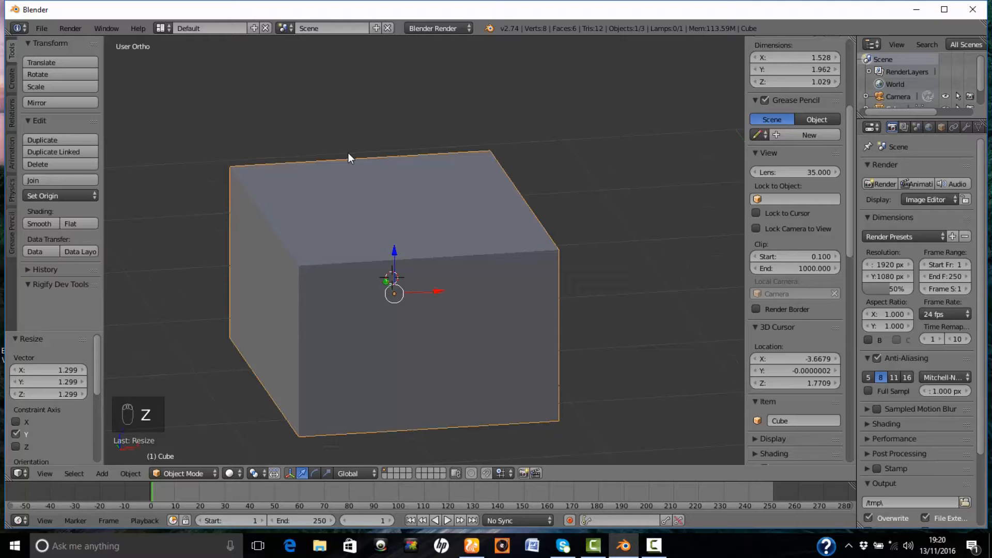
pyautogui.press('Tab')
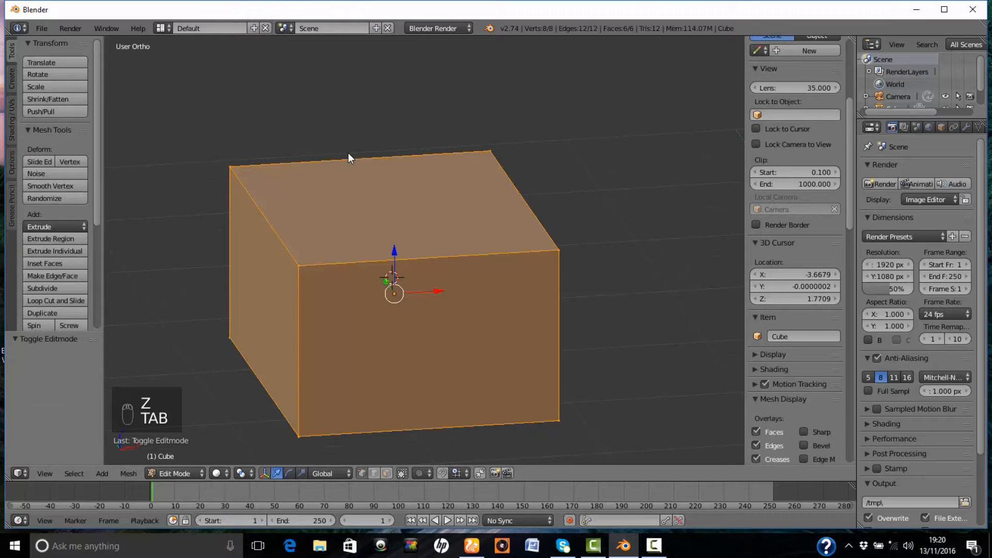
pyautogui.press('a')
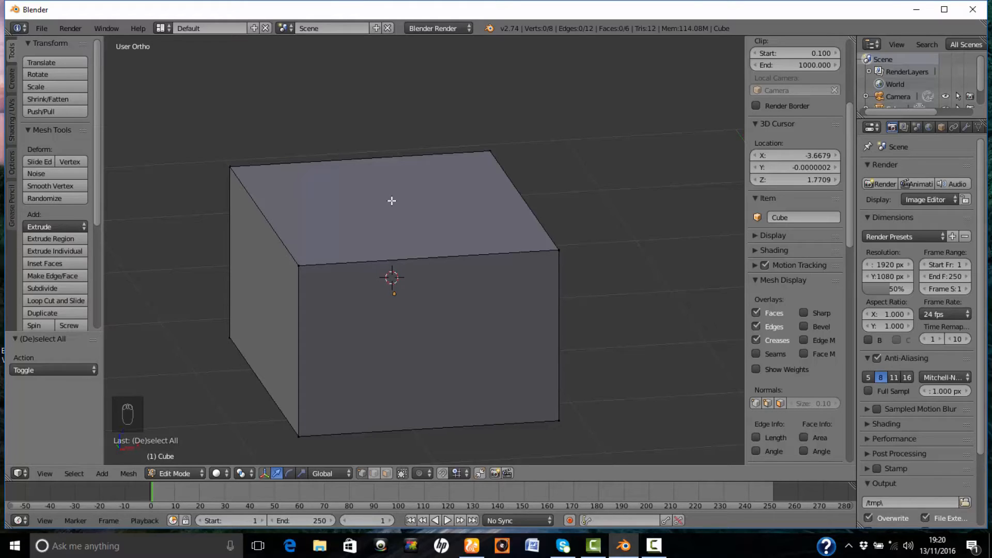
pyautogui.hotkey('ctrl', 'r')
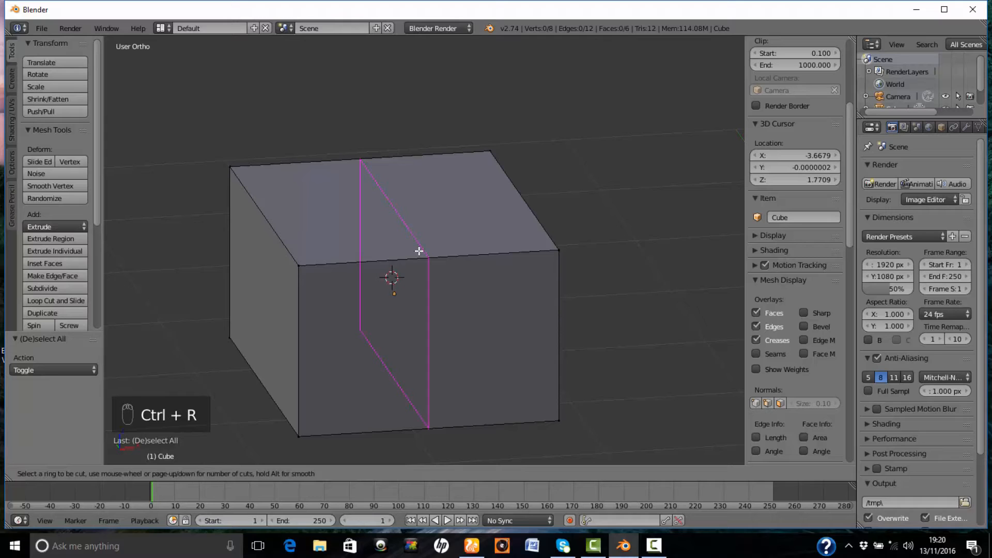
pyautogui.click(418, 251)
pyautogui.rightClick(418, 250)
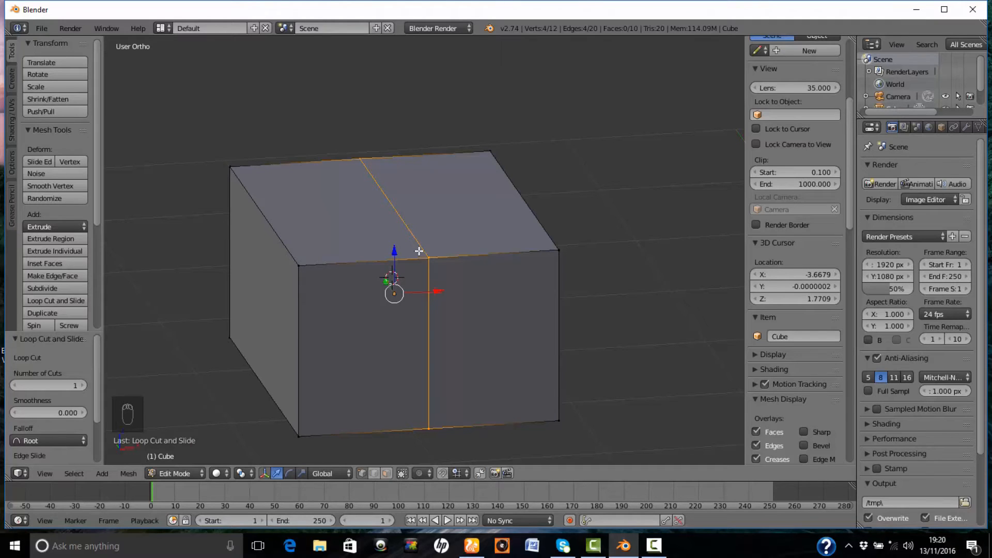
# Raise the top centre edge about 0.524 along Z to the inner roof peak of the sketch.
pyautogui.press('KP_7')
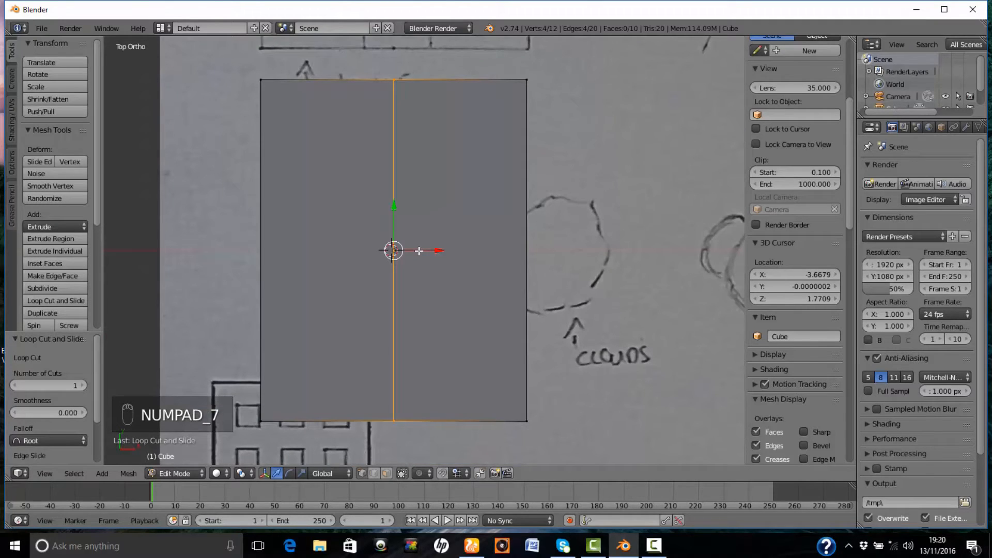
pyautogui.press('KP_1')
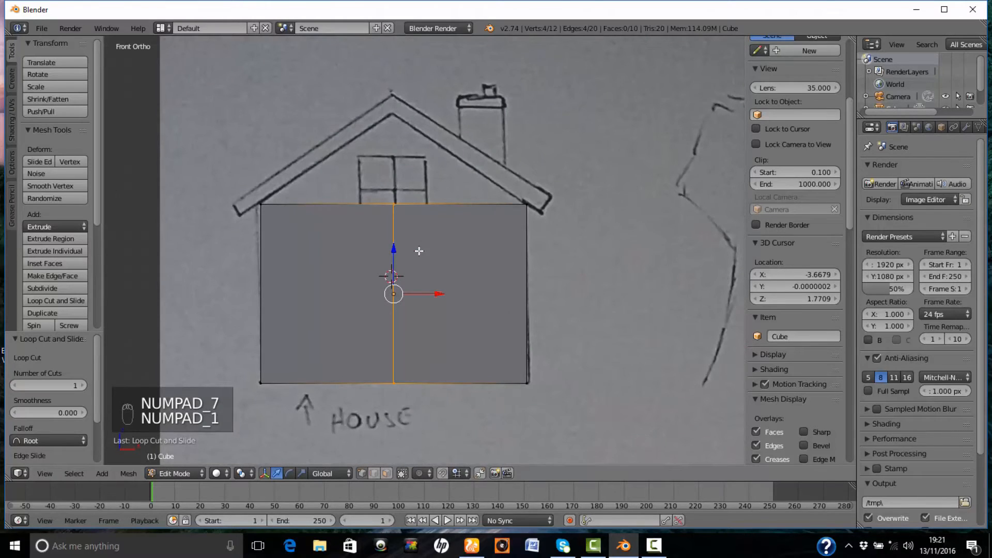
pyautogui.press('a')
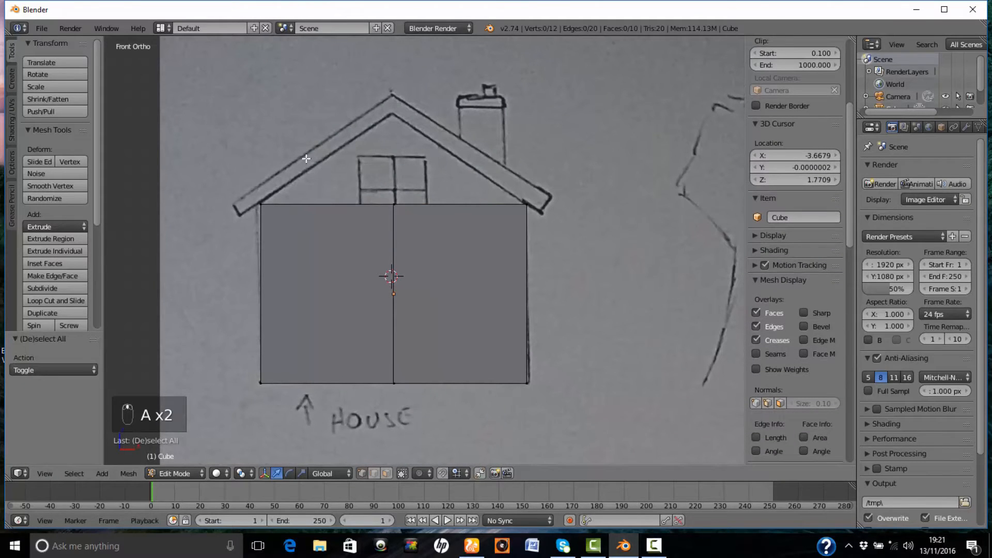
pyautogui.moveTo(306, 159); pyautogui.dragTo(325, 175, button='middle')
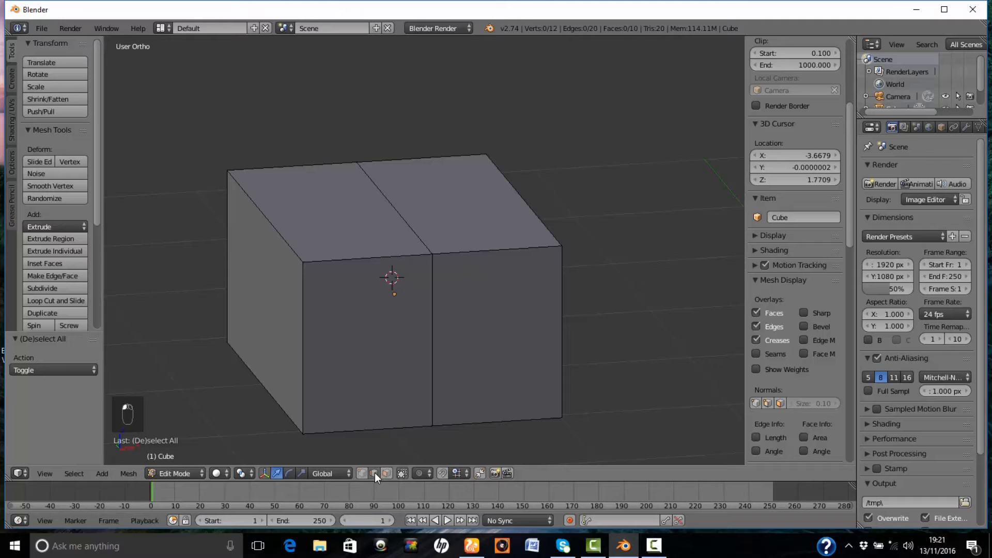
pyautogui.rightClick(398, 210)
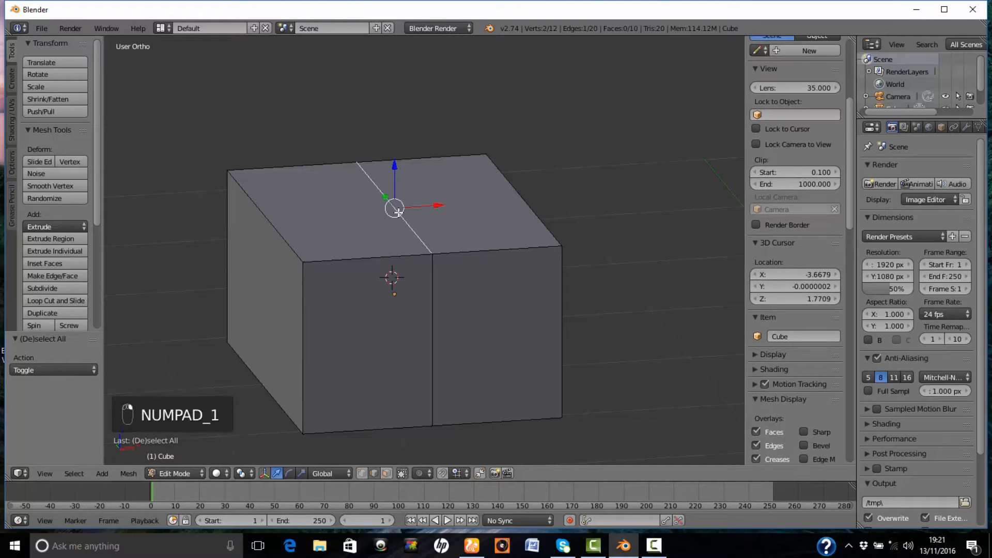
pyautogui.press('KP_1')
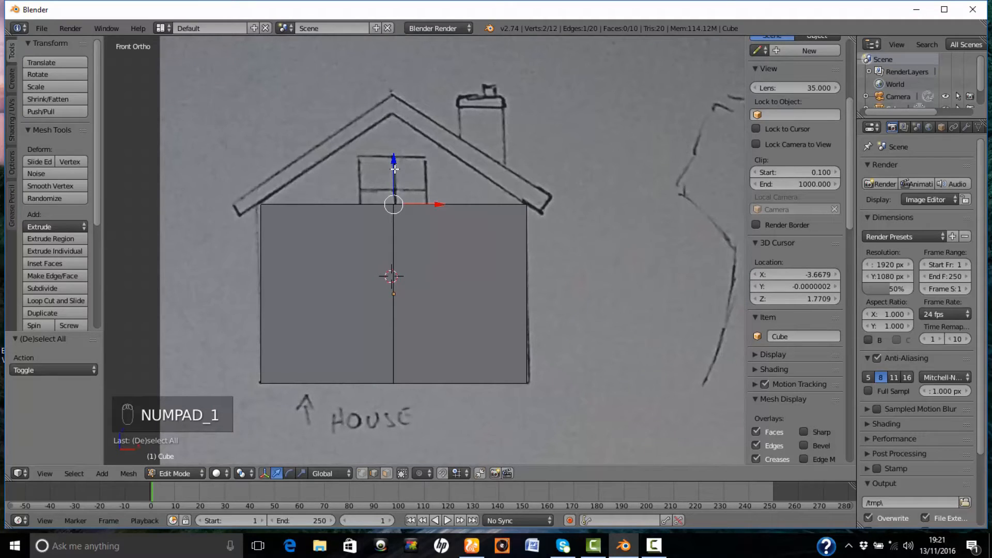
pyautogui.moveTo(394, 169); pyautogui.dragTo(406, 78)
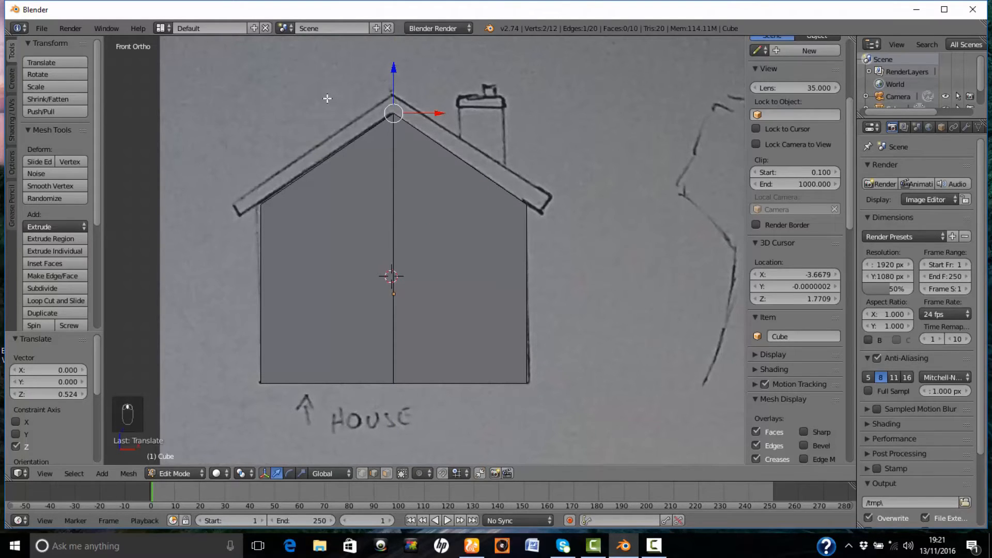
# Extrude both sloped roof faces once with zero offset and once about 0.103 up to the sketched roof's outer line.
pyautogui.moveTo(327, 98); pyautogui.dragTo(337, 124, button='middle')
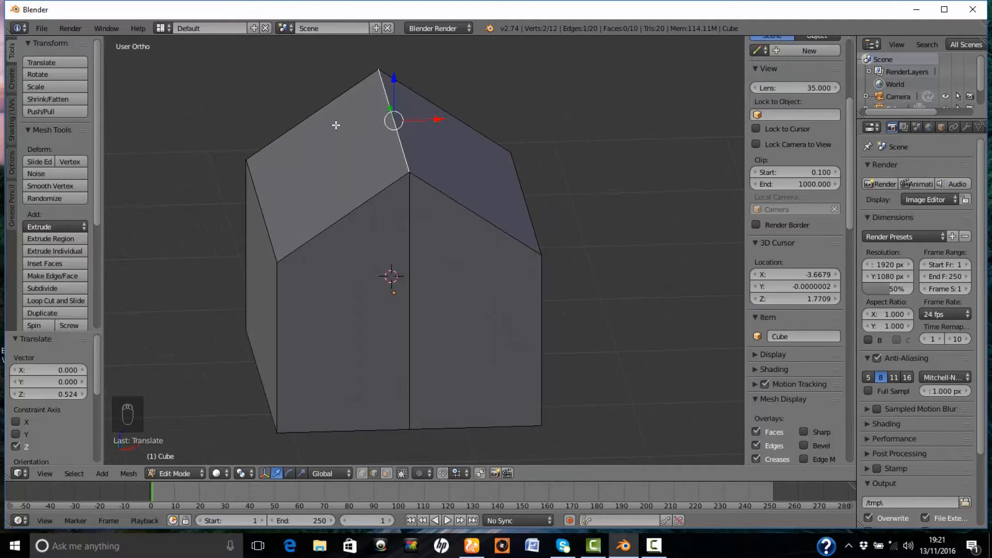
pyautogui.press('a')
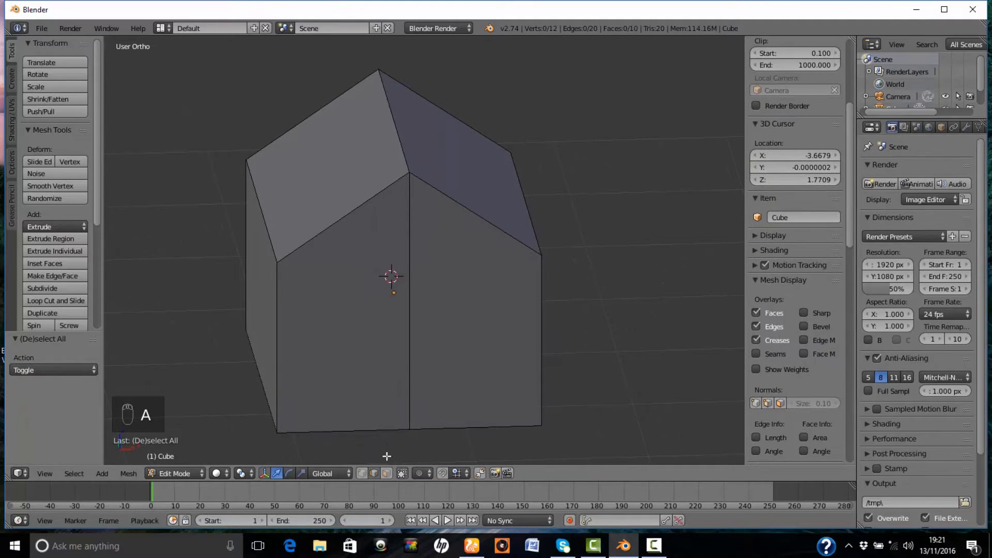
pyautogui.click(386, 474)
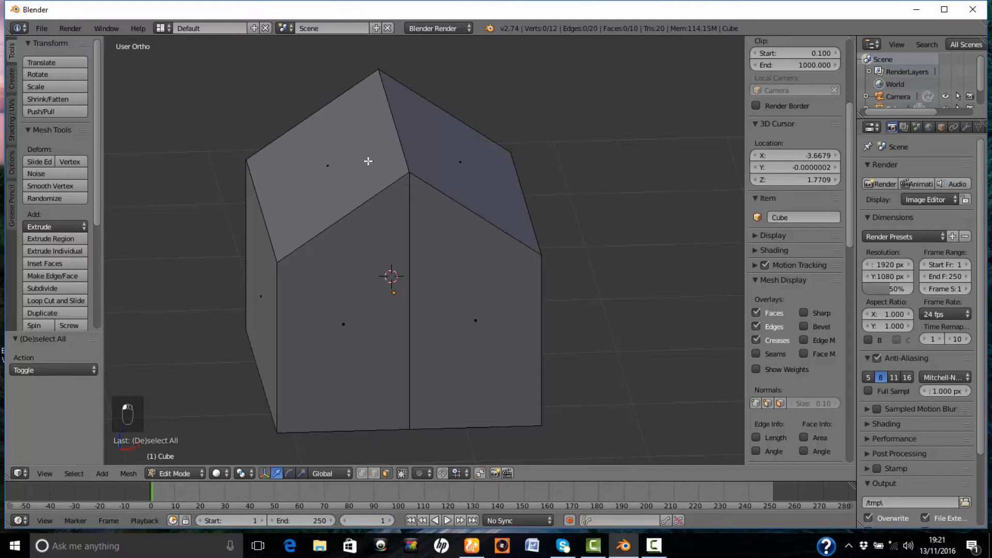
pyautogui.rightClick(368, 161)
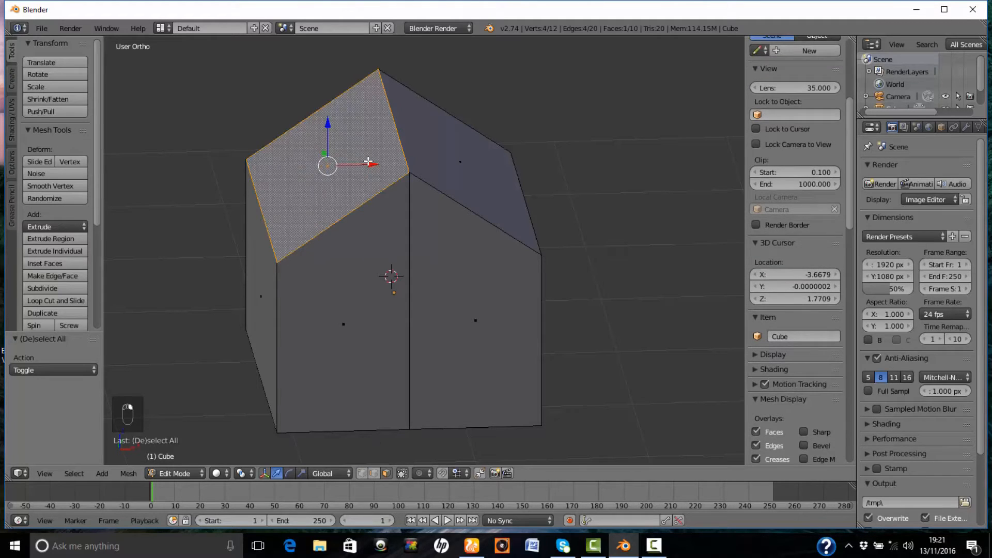
pyautogui.keyDown('shift'); pyautogui.rightClick(465, 172); pyautogui.keyUp('shift')
pyautogui.moveTo(579, 160)
pyautogui.mouseDown(button='middle')
pyautogui.moveTo(531, 156)
pyautogui.moveTo(560, 155)
pyautogui.mouseUp(button='middle')
pyautogui.press('KP_1')
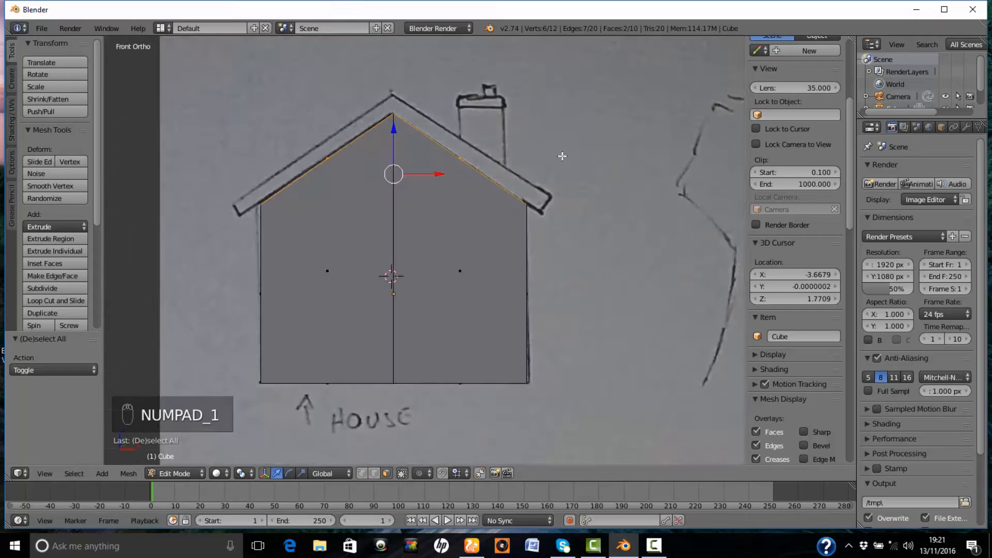
pyautogui.press('e')
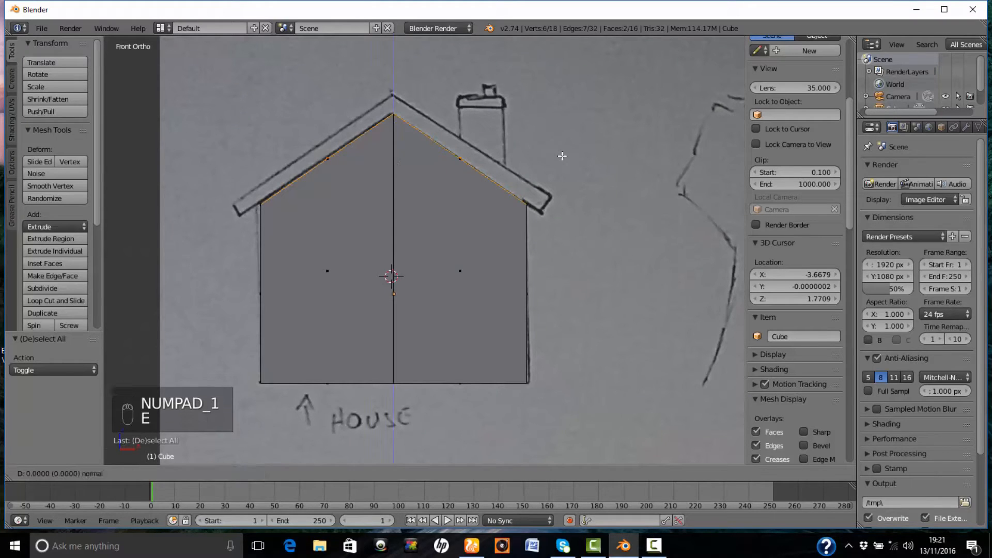
pyautogui.click(563, 156)
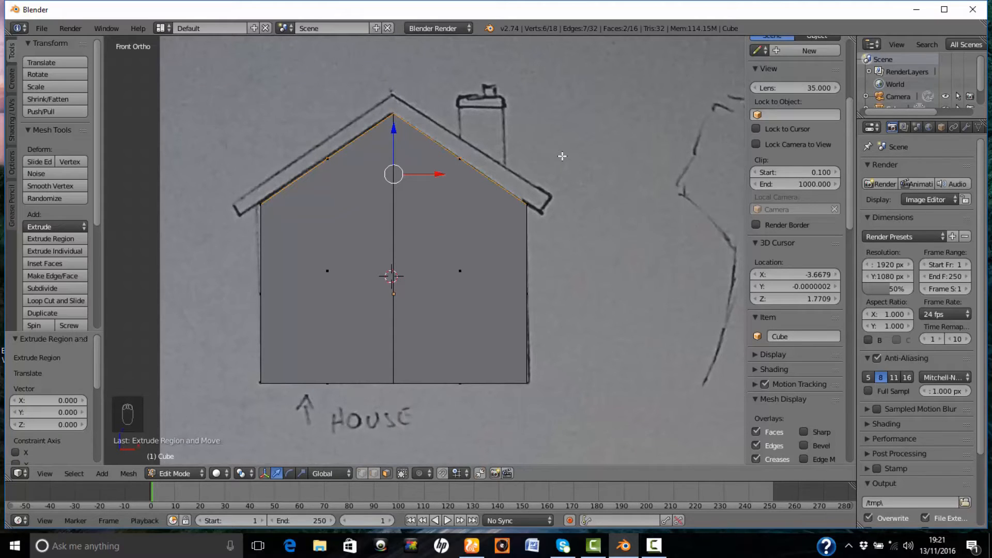
pyautogui.press('e')
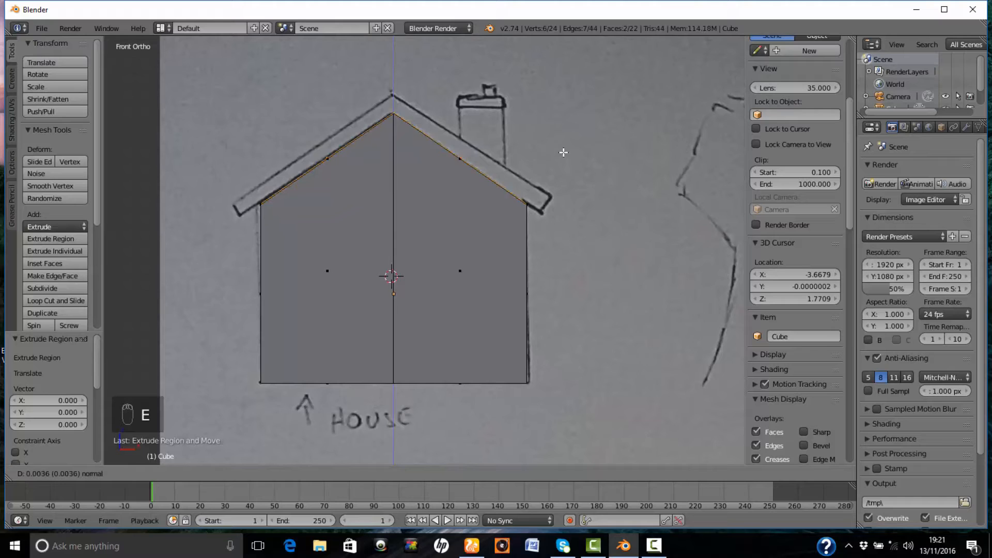
pyautogui.click(562, 138)
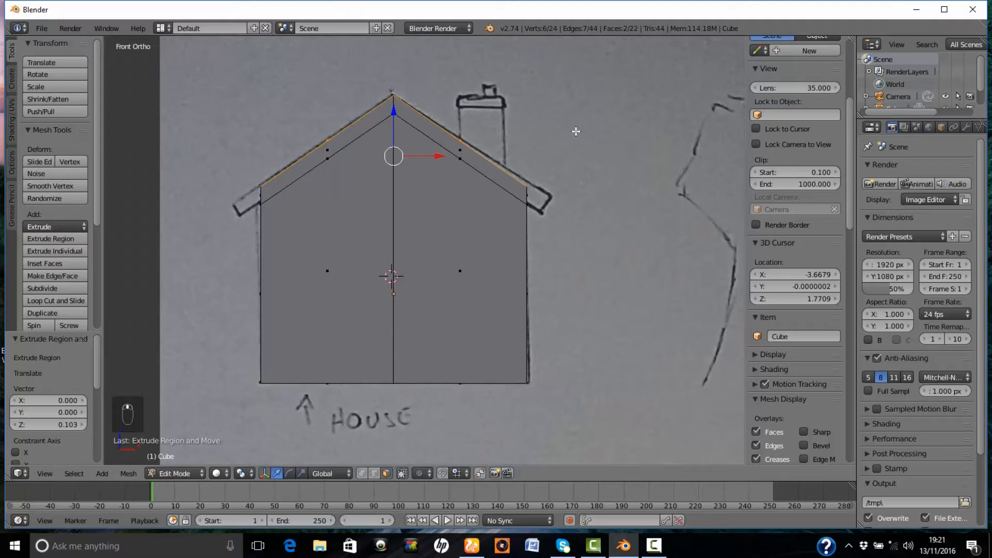
# Circle-select the roof slab's two front strips, both slopes and the right eave strip.
pyautogui.moveTo(576, 131); pyautogui.dragTo(565, 144, button='middle')
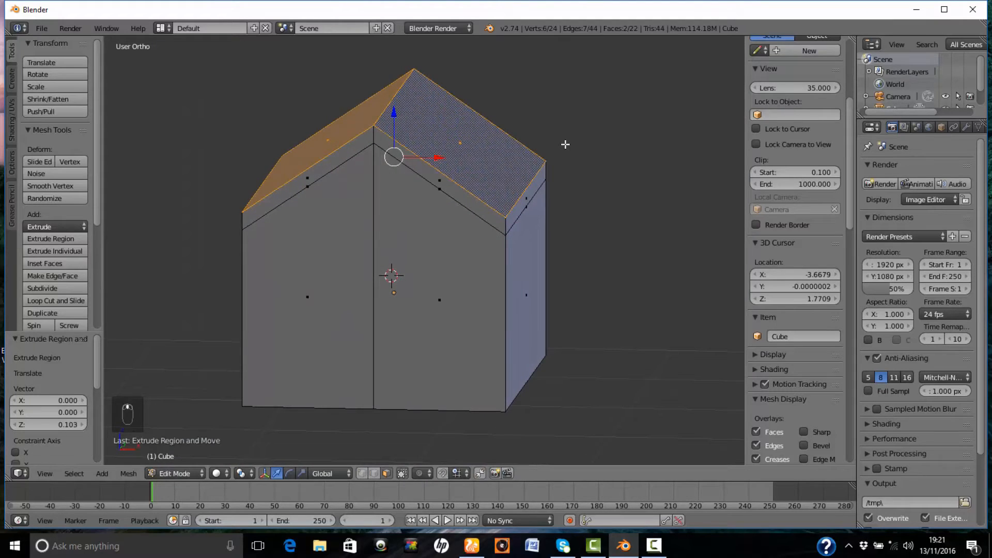
pyautogui.press('a')
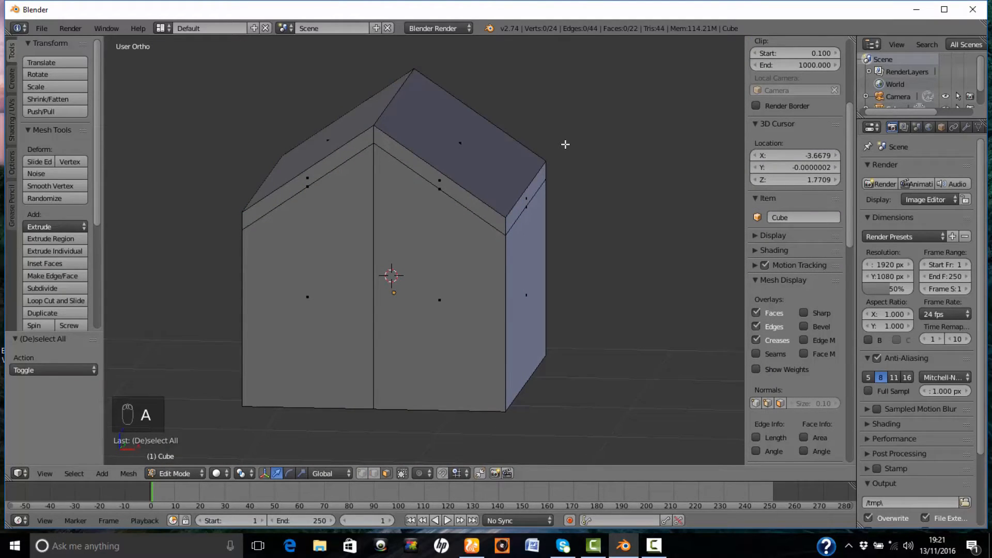
pyautogui.press('c')
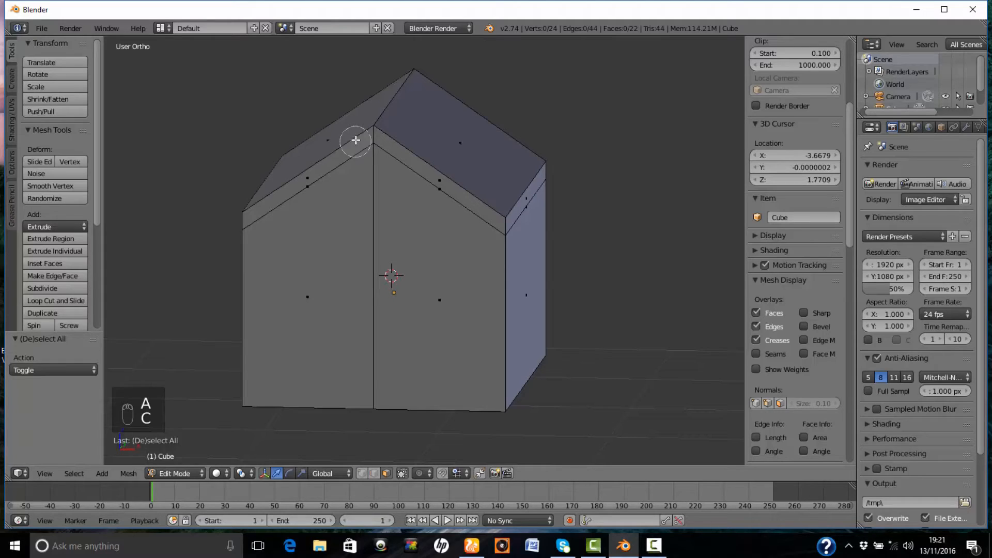
pyautogui.scroll(-2, 356, 140)
pyautogui.scroll(4, 355, 137)
pyautogui.scroll(-2, 354, 135)
pyautogui.scroll(2, 353, 135)
pyautogui.scroll(-2, 352, 134)
pyautogui.scroll(4, 352, 134)
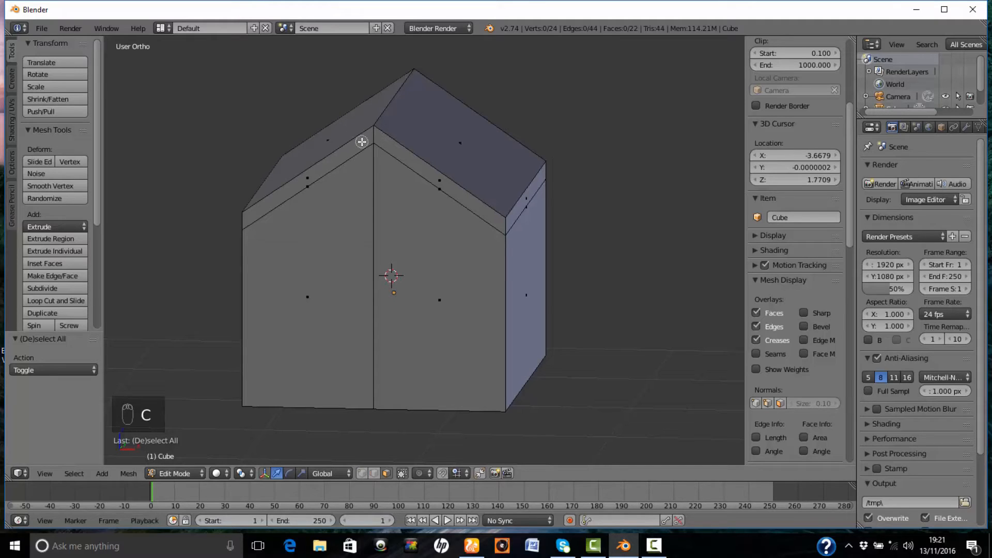
pyautogui.click(361, 140)
pyautogui.click(401, 151)
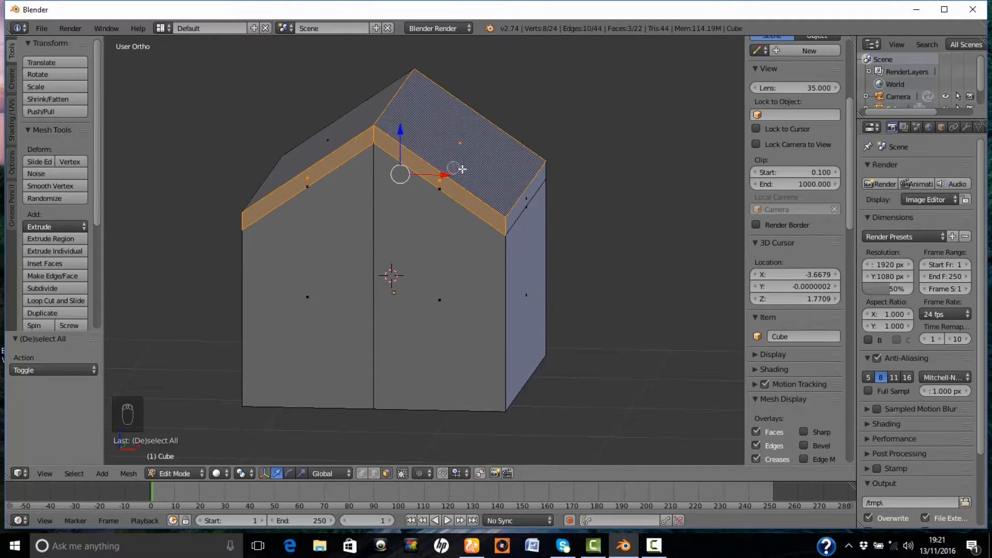
pyautogui.click(518, 205)
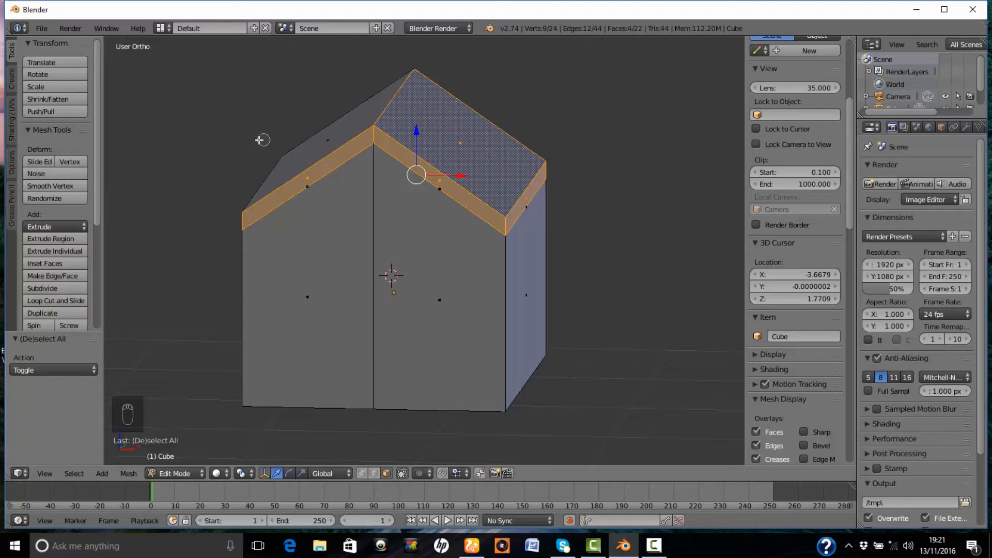
pyautogui.click(350, 129)
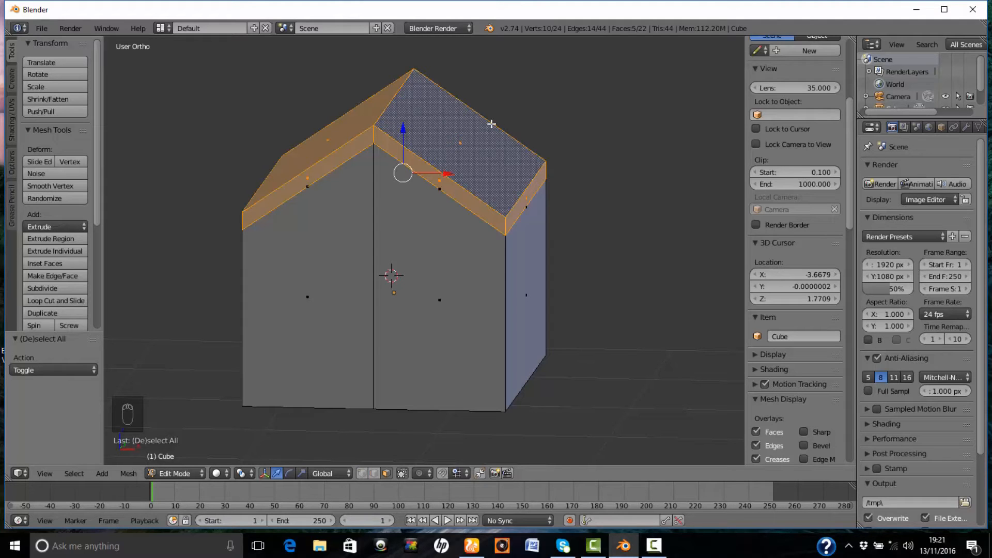
# Circle-select the roof slab's two back strips and the left eave strip, adding them to the selection.
pyautogui.moveTo(578, 117); pyautogui.dragTo(439, 150, button='middle')
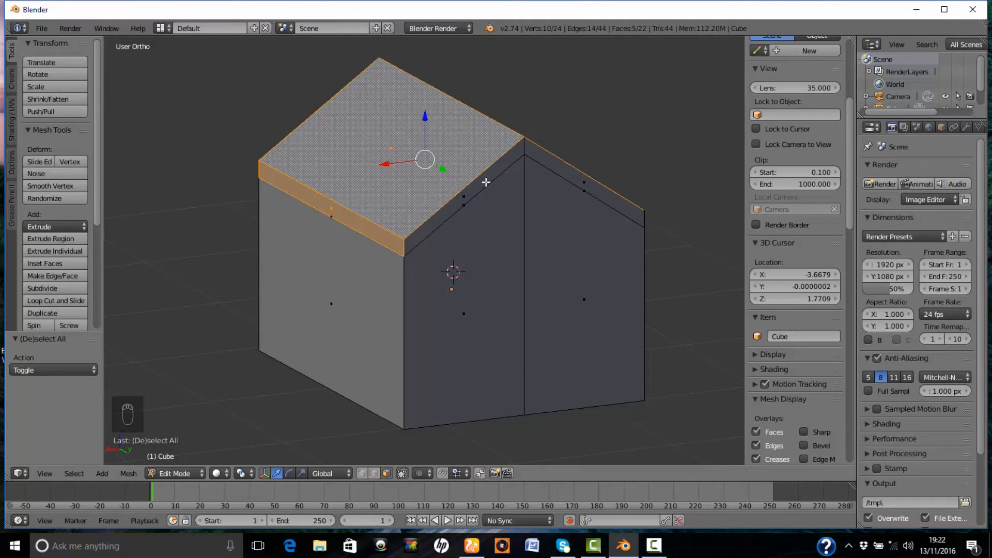
pyautogui.press('c')
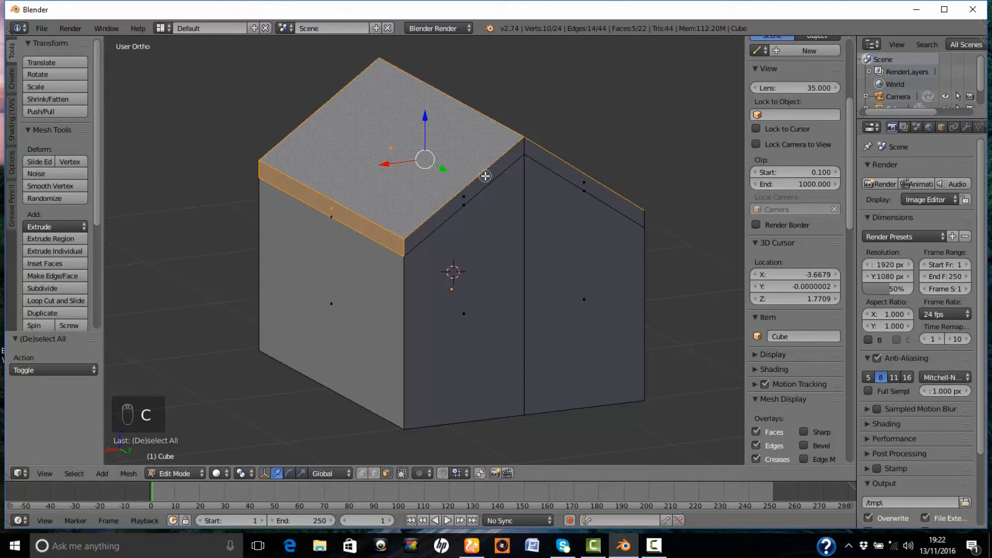
pyautogui.click(485, 176)
pyautogui.click(549, 162)
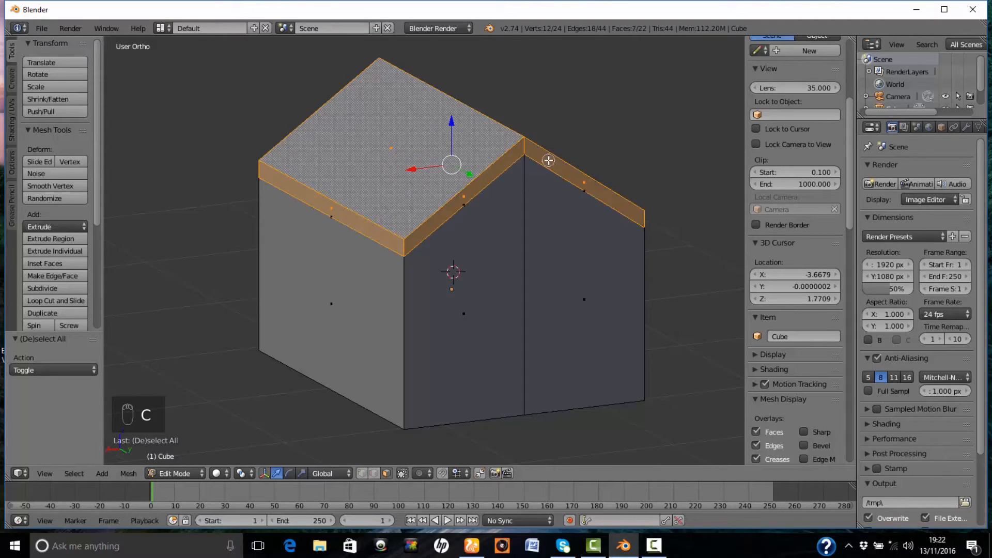
pyautogui.moveTo(631, 159); pyautogui.dragTo(541, 159, button='middle')
pyautogui.press('c')
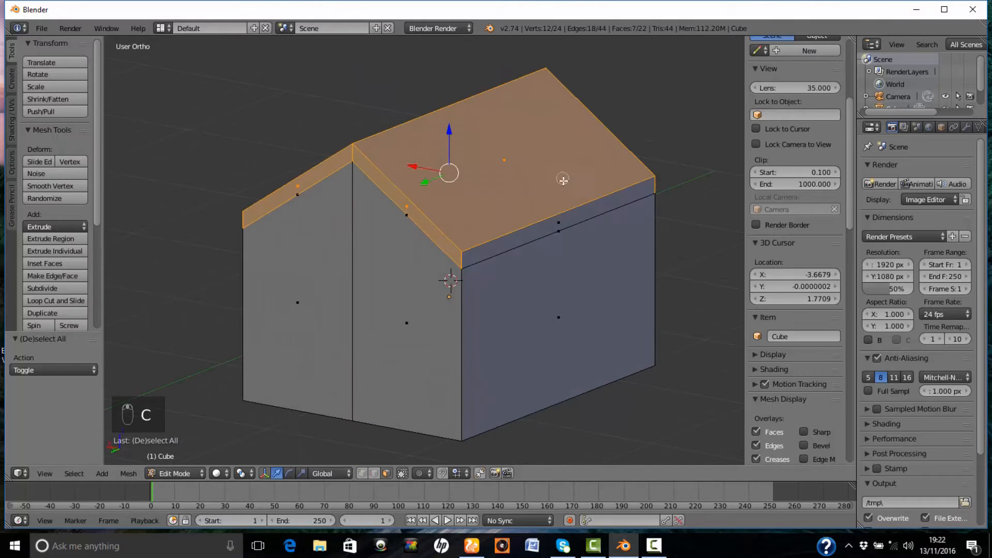
pyautogui.click(587, 209)
pyautogui.rightClick(587, 209)
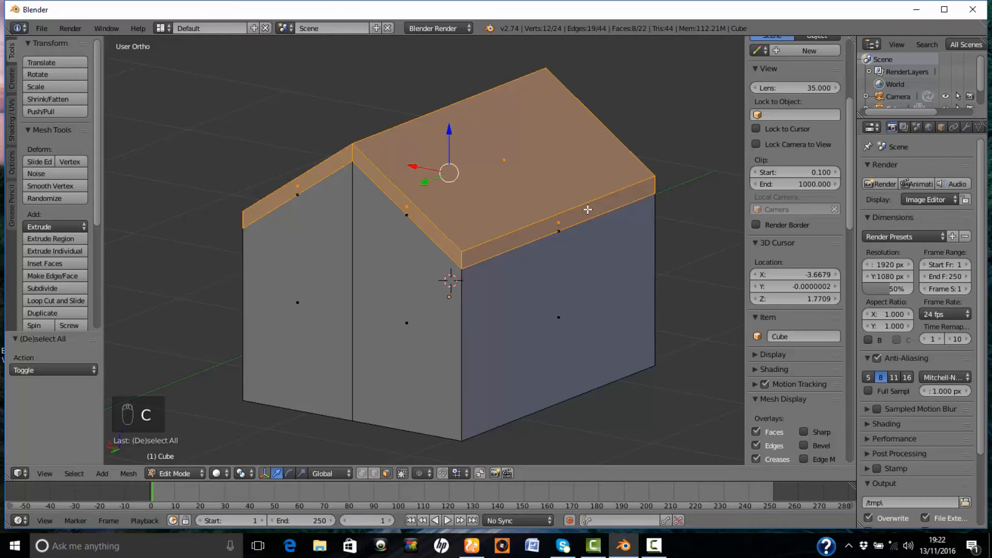
# Scale the selected roof slab uniformly by about 1.186 in front view to overhang the walls like the sketch, and clear the selection.
pyautogui.press('KP_1')
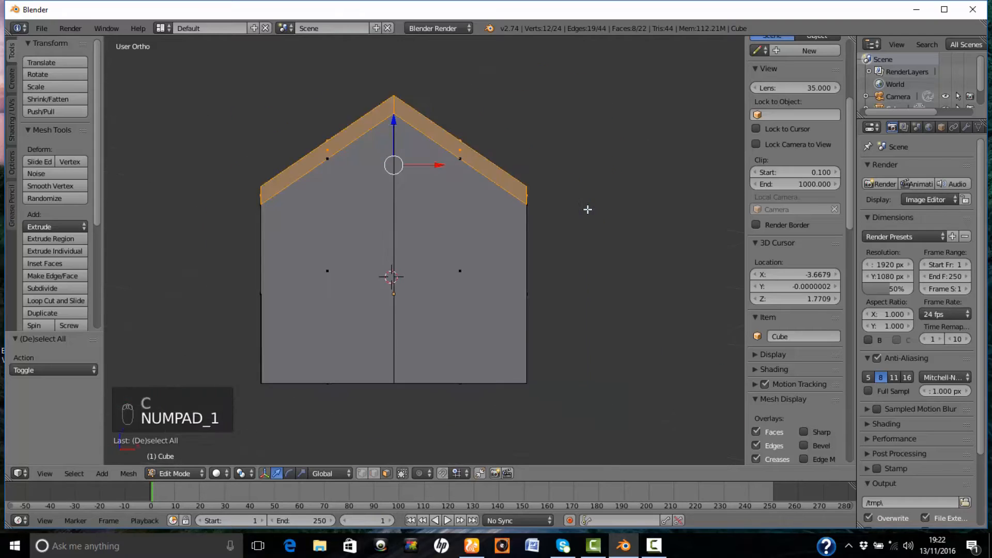
pyautogui.press('5')
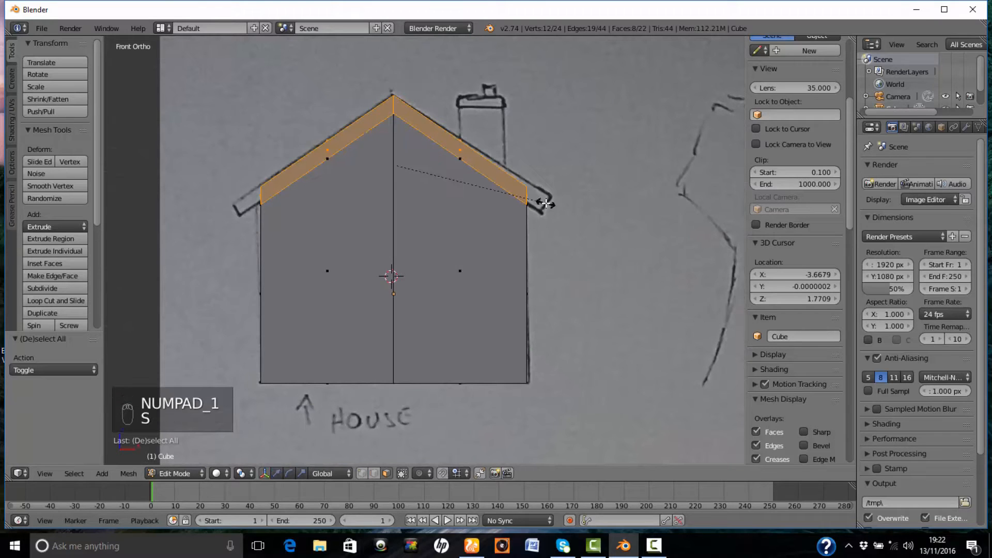
pyautogui.press('s')
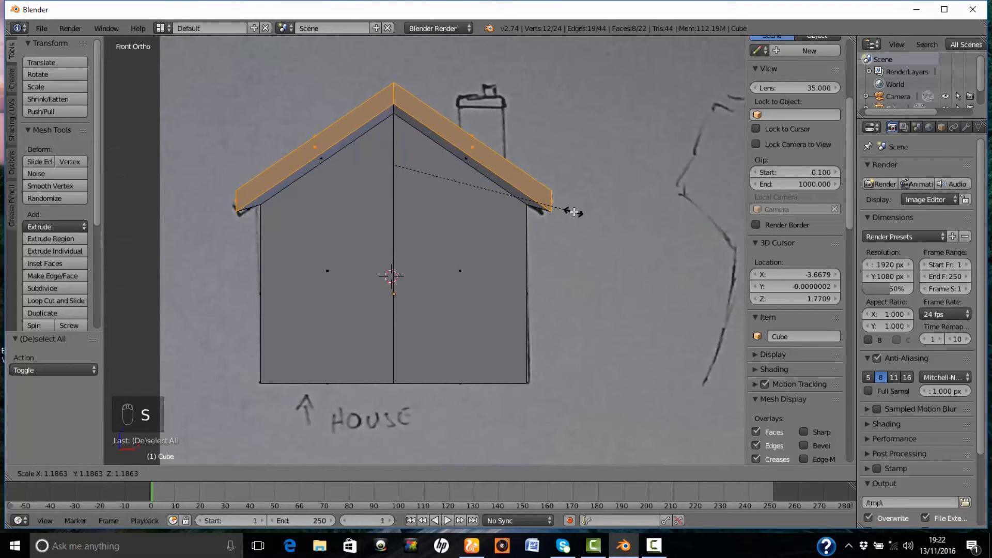
pyautogui.click(574, 212)
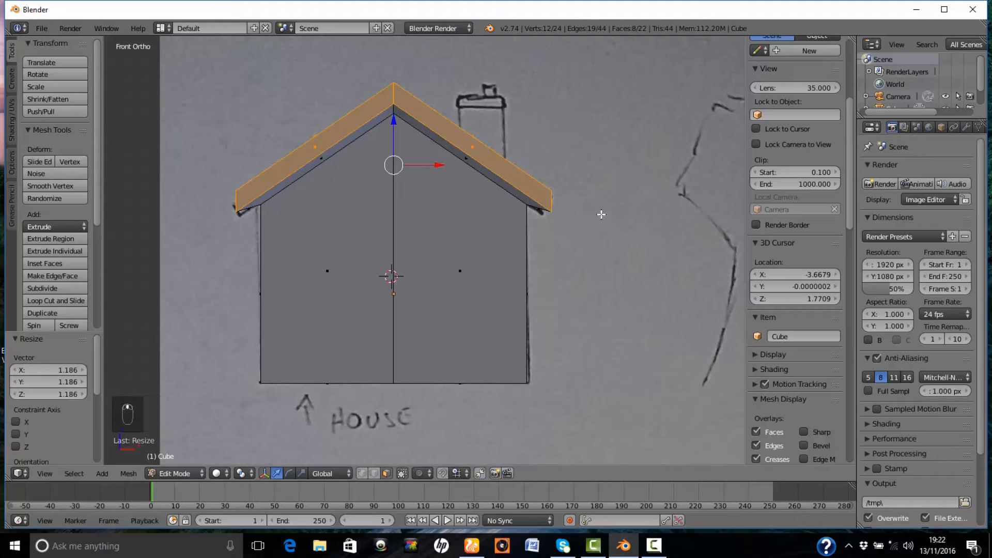
pyautogui.moveTo(601, 214)
pyautogui.mouseDown(button='middle')
pyautogui.moveTo(394, 277)
pyautogui.moveTo(401, 288)
pyautogui.moveTo(440, 169)
pyautogui.moveTo(480, 204)
pyautogui.moveTo(572, 216)
pyautogui.mouseUp(button='middle')
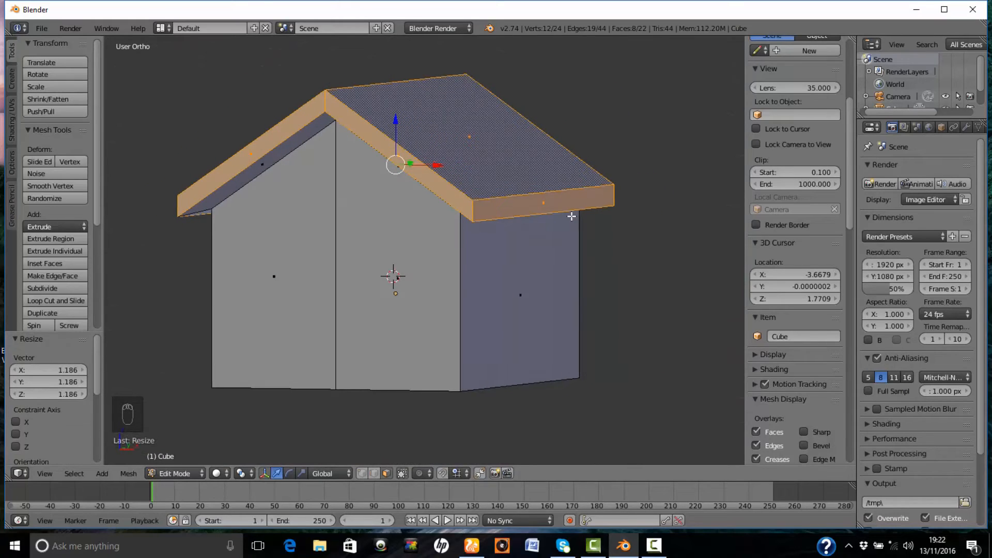
pyautogui.press('a')
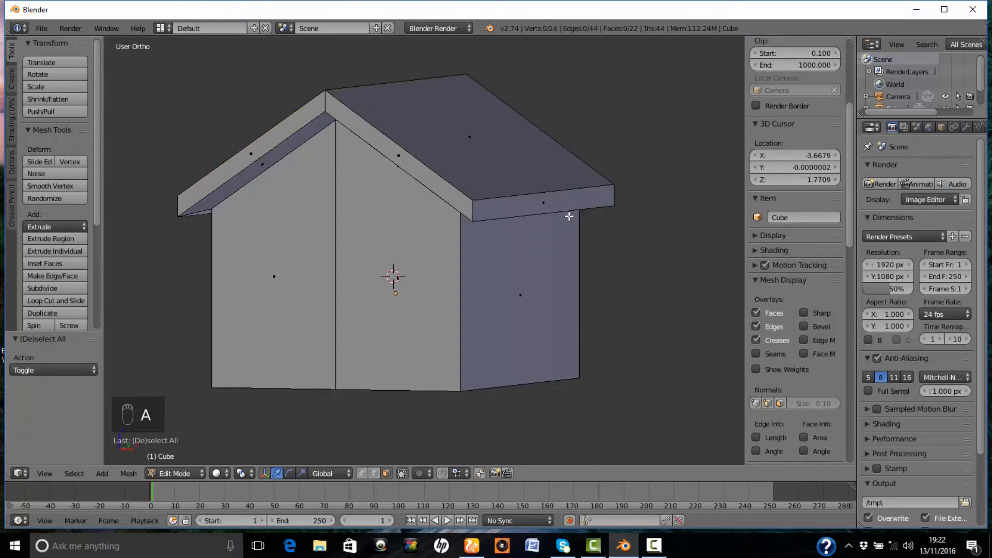
# Show the house as wireframe in front view and add vertical loop cuts along both side edges of the sketch's lower-left window.
pyautogui.press('KP_1')
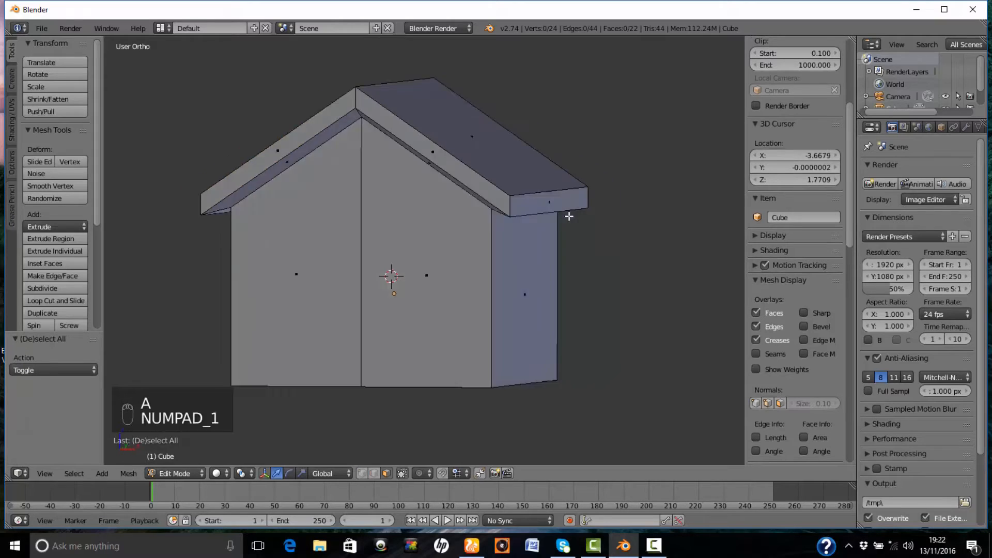
pyautogui.press('z')
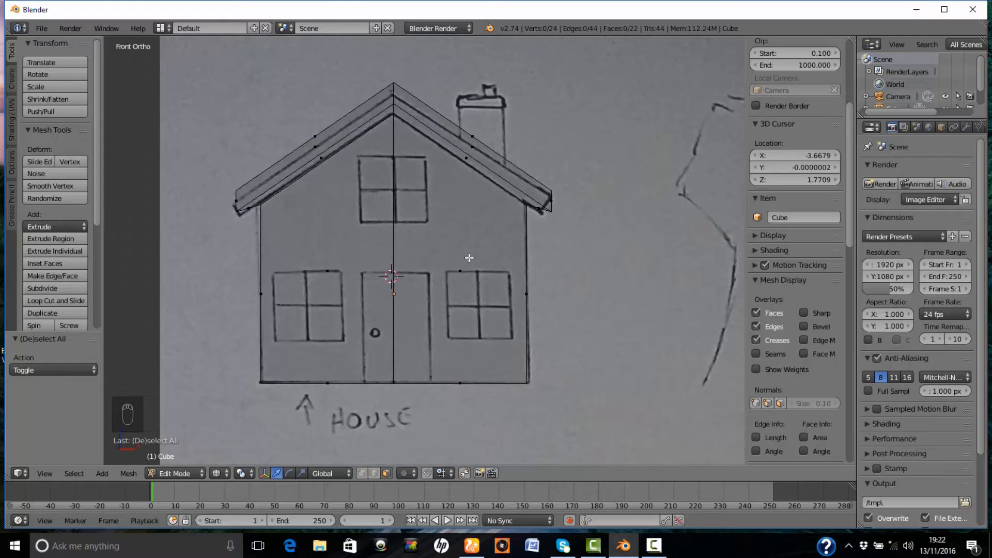
pyautogui.hotkey('ctrl', 'r')
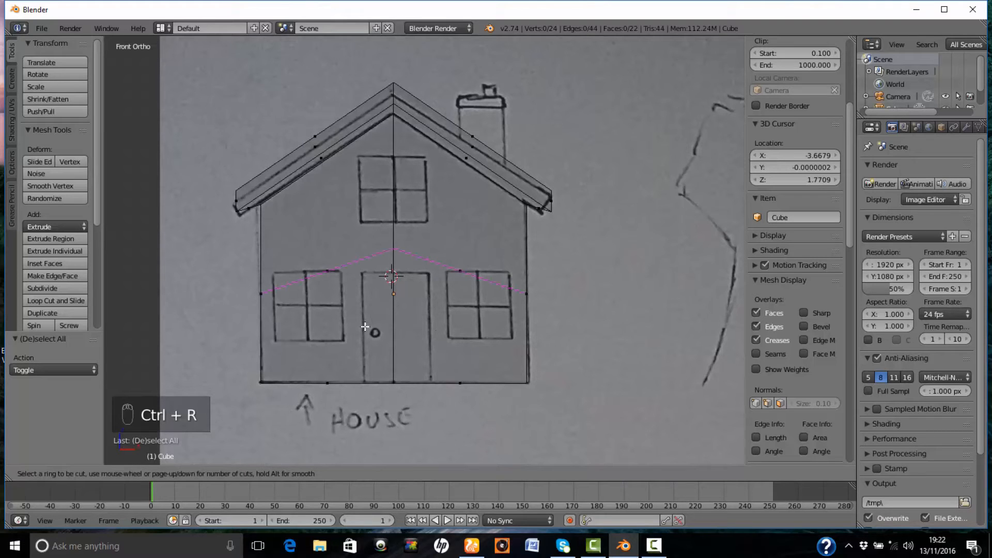
pyautogui.click(309, 361)
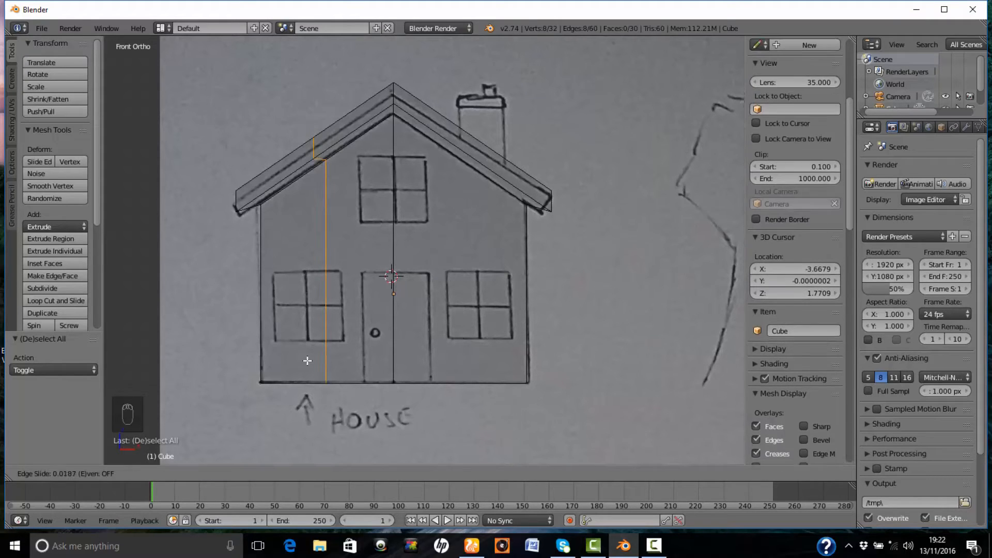
pyautogui.click(255, 356)
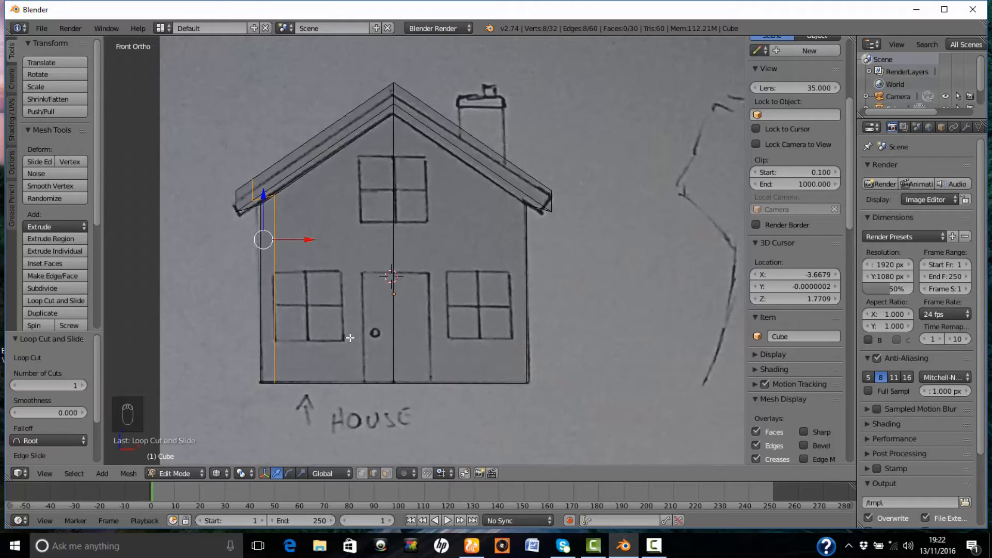
pyautogui.hotkey('ctrl', 'r')
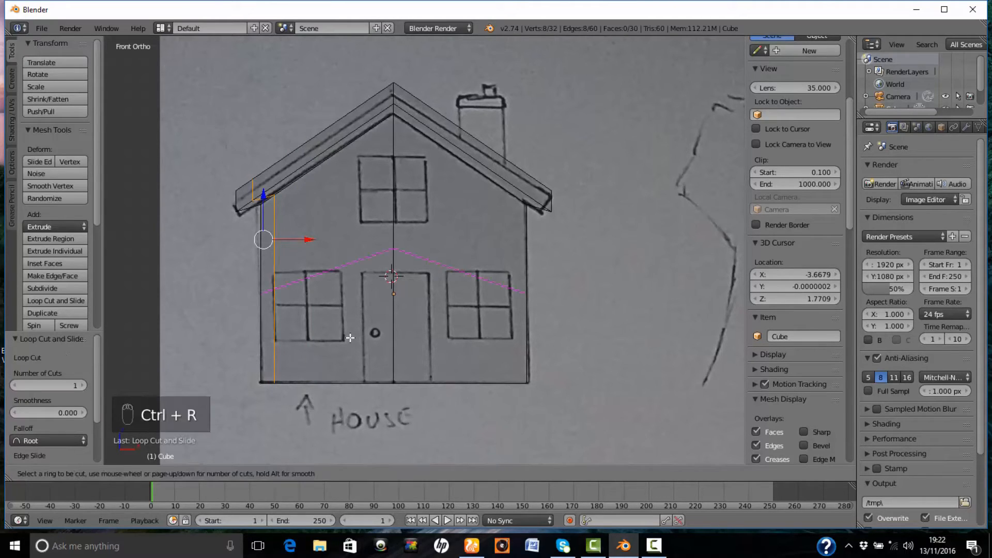
pyautogui.click(343, 345)
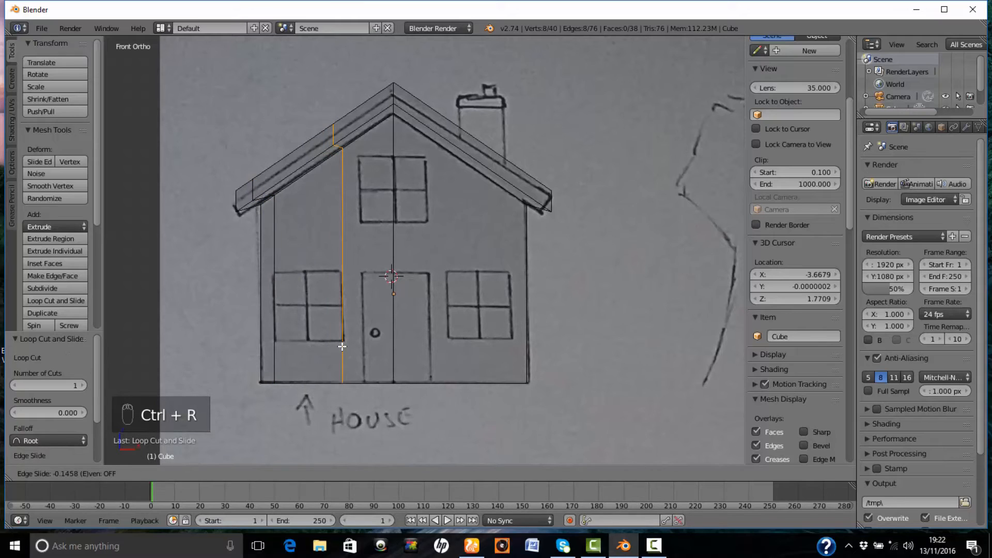
pyautogui.click(342, 346)
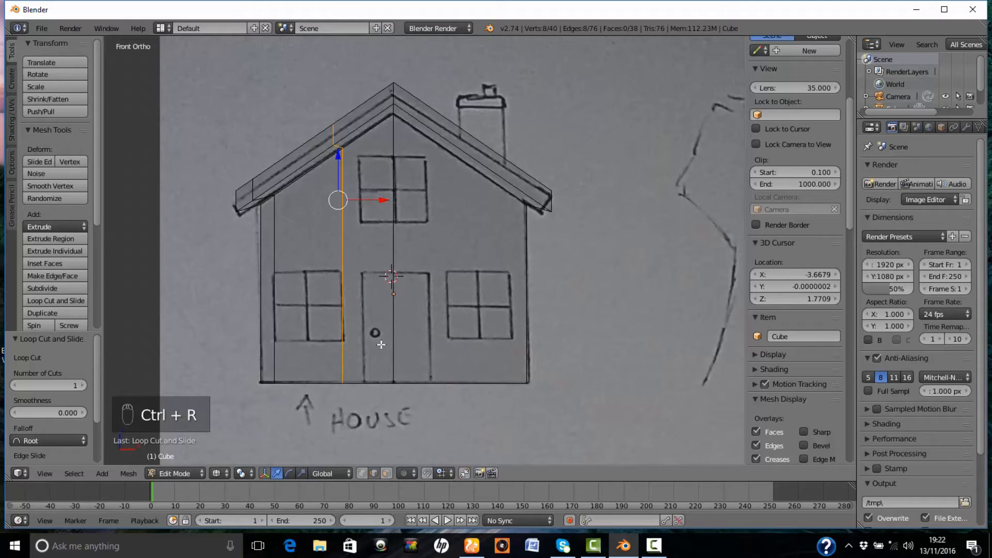
# Add two vertical loop cuts along both side edges of the sketch's lower-right window.
pyautogui.hotkey('ctrl', 'r')
pyautogui.click(449, 342)
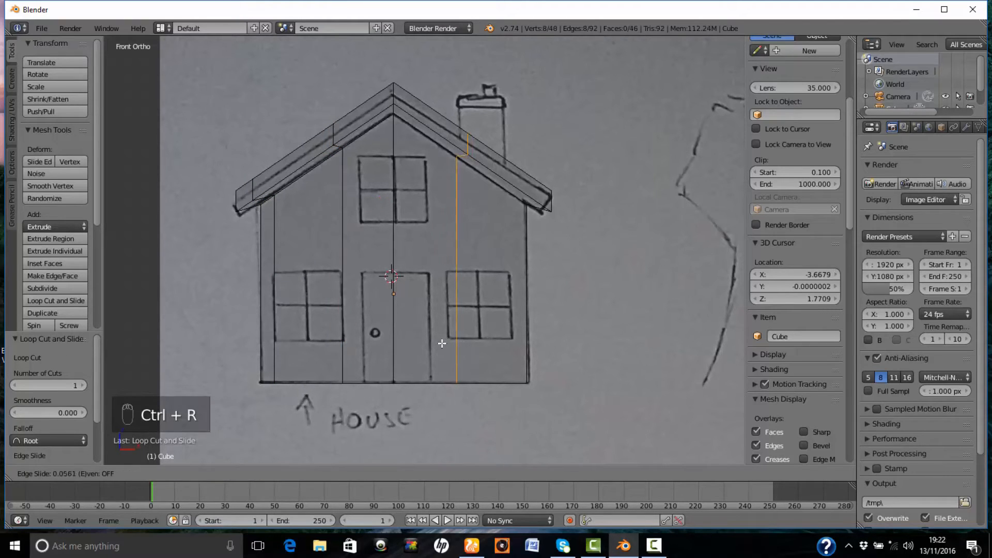
pyautogui.click(437, 344)
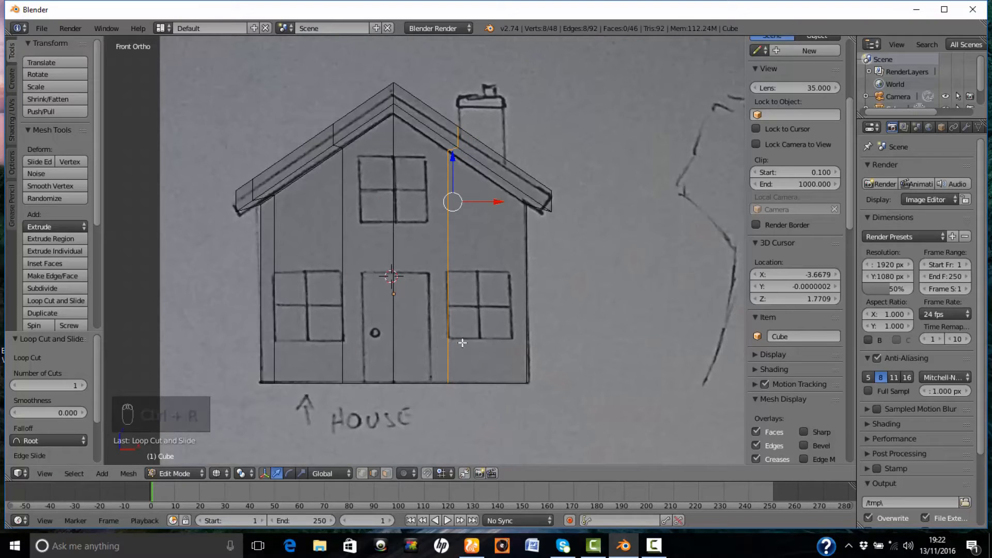
pyautogui.hotkey('ctrl', 'r')
pyautogui.click(483, 357)
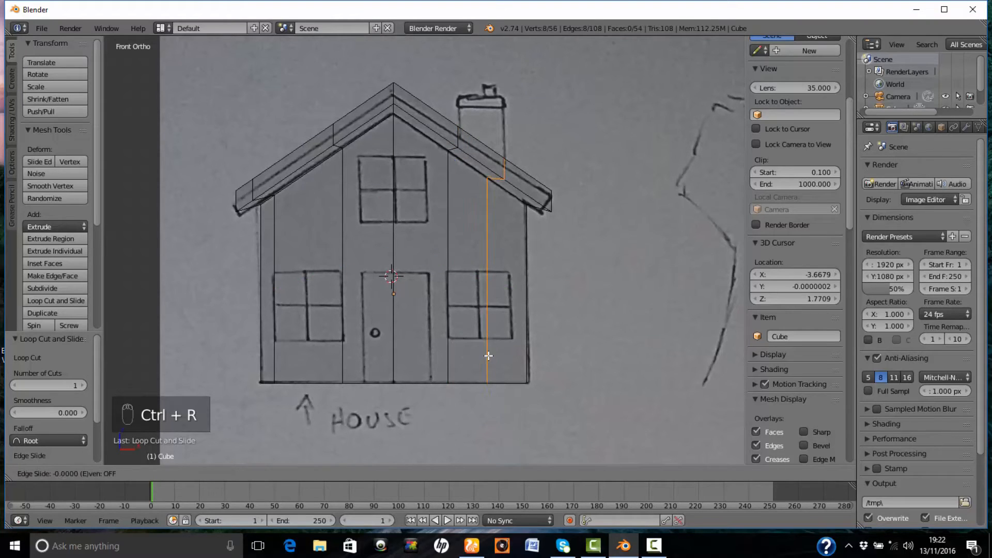
pyautogui.click(505, 352)
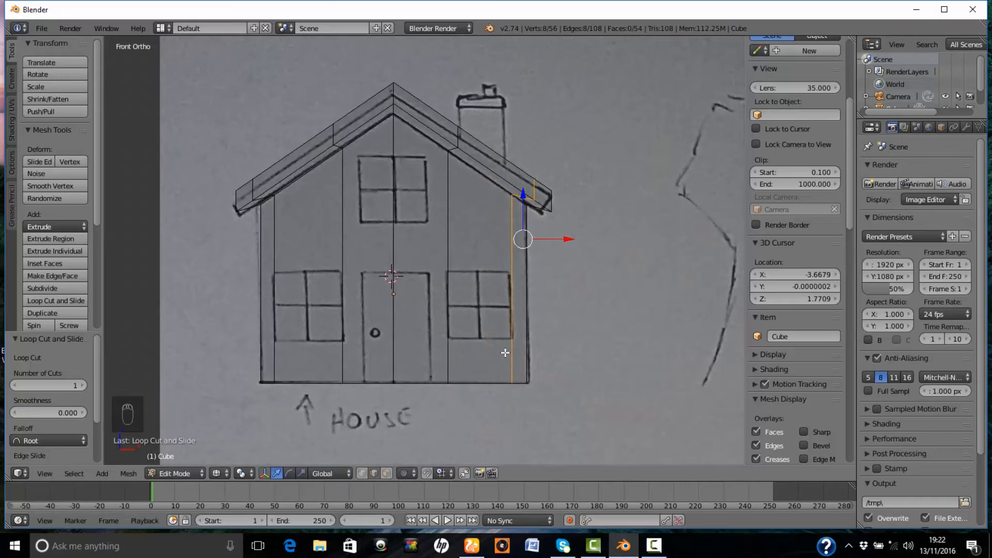
# Add two vertical loop cuts along both side edges of the sketched door.
pyautogui.hotkey('ctrl', 'r')
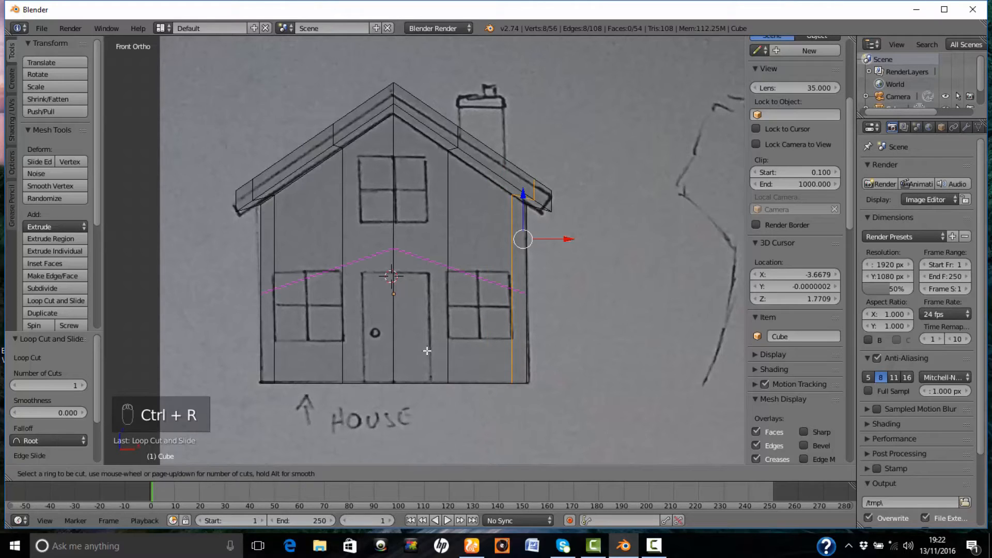
pyautogui.click(431, 377)
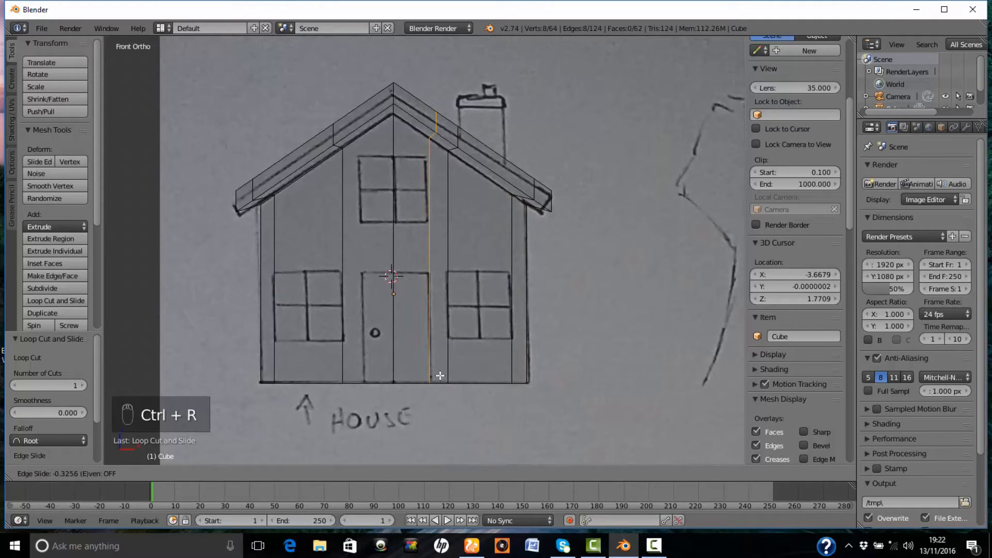
pyautogui.click(433, 371)
pyautogui.hotkey('ctrl', 'r')
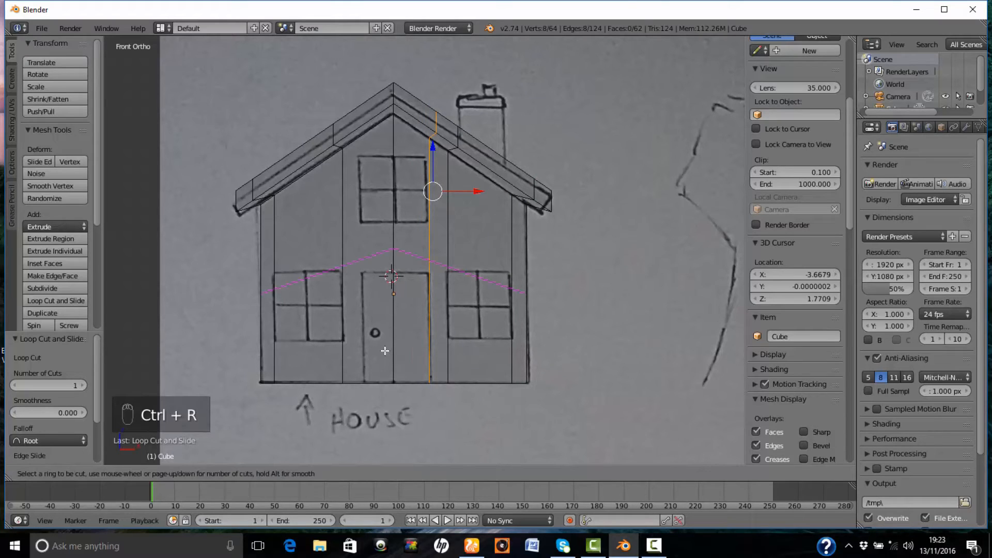
pyautogui.click(369, 370)
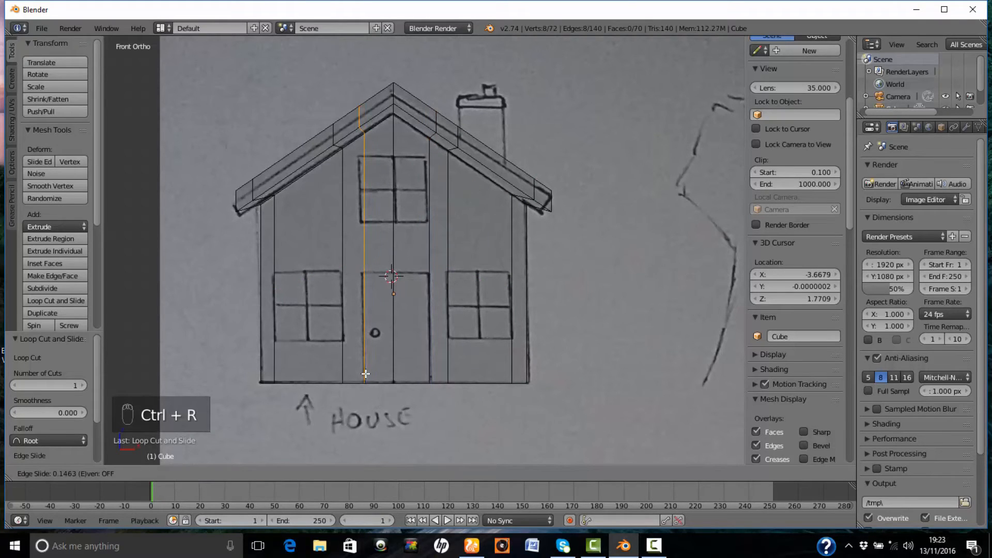
pyautogui.click(365, 373)
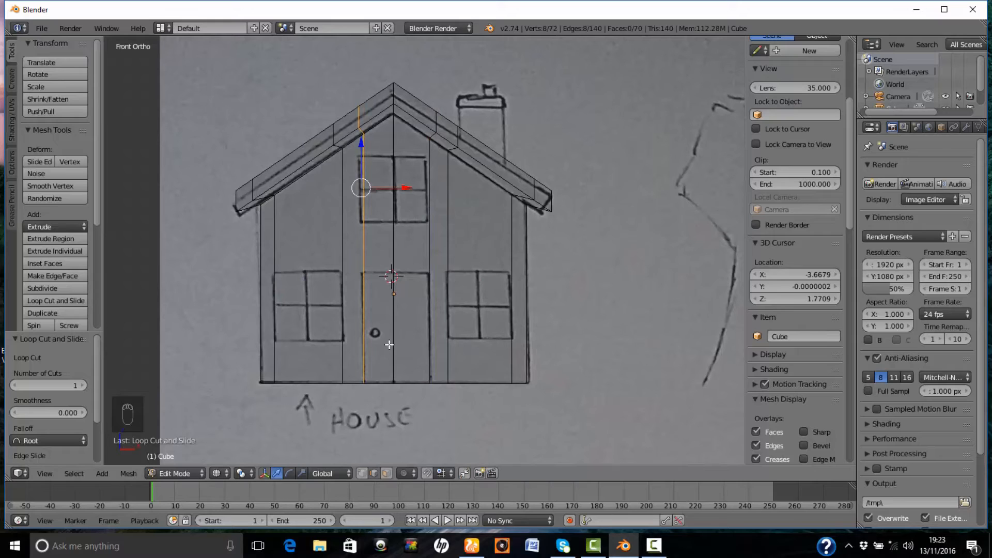
# Add a centred horizontal loop cut around the walls and flatten it by scaling to 0 along Z at the door's top line.
pyautogui.hotkey('ctrl', 'r')
pyautogui.click(435, 291)
pyautogui.rightClick(435, 291)
pyautogui.click(435, 291)
pyautogui.press('s')
pyautogui.press('z')
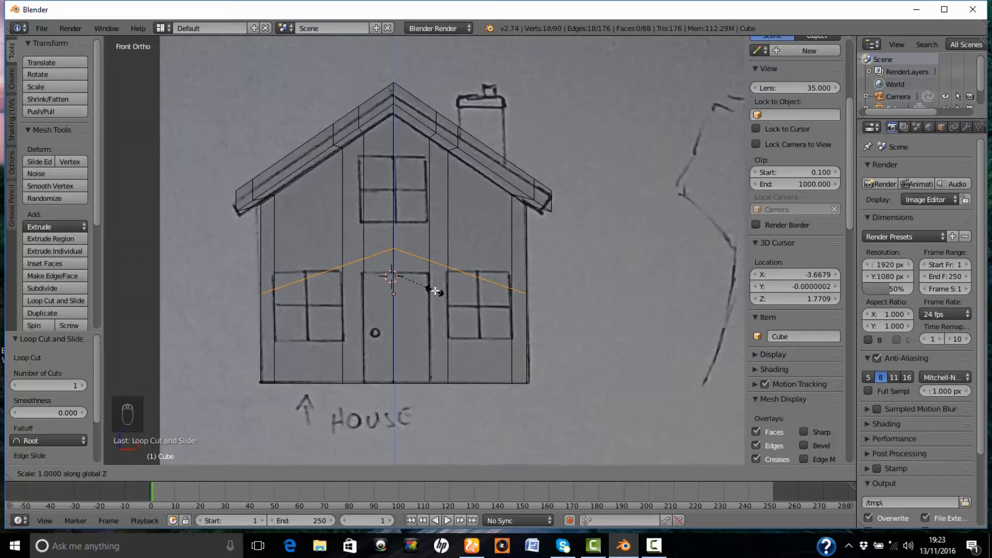
pyautogui.write('0')
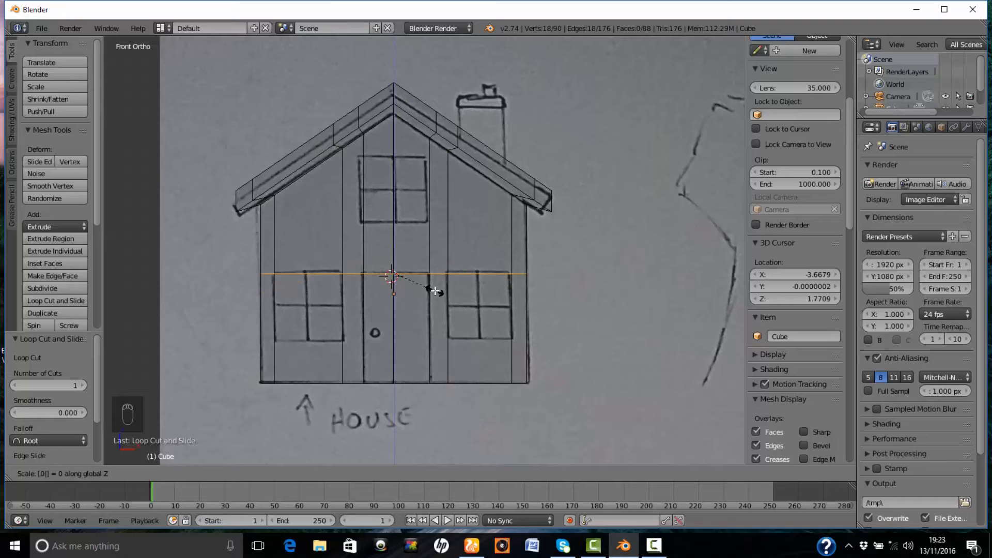
pyautogui.press('Return')
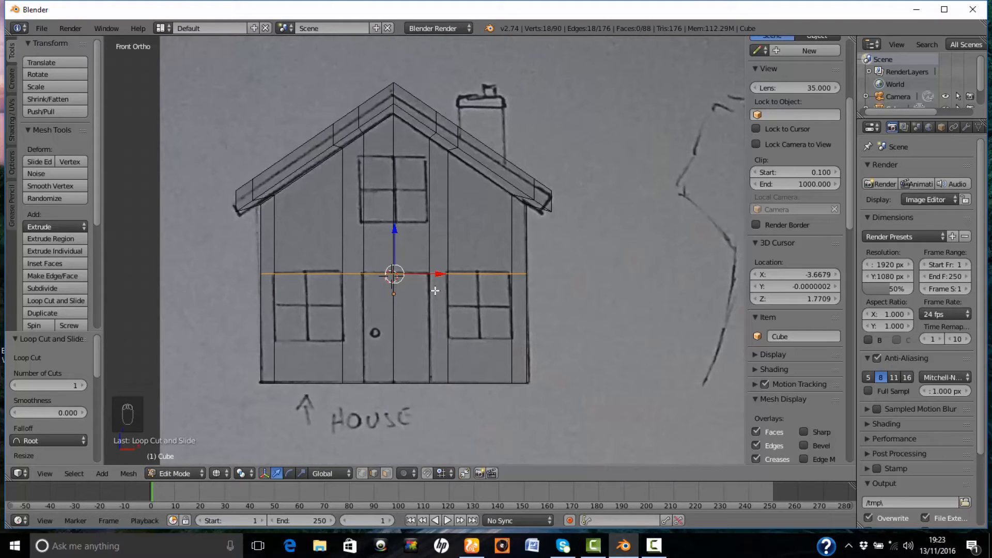
# Add a horizontal loop cut across the lower walls and move it about -0.061 along Z to the lower windows' bottom edge.
pyautogui.hotkey('ctrl', 'r')
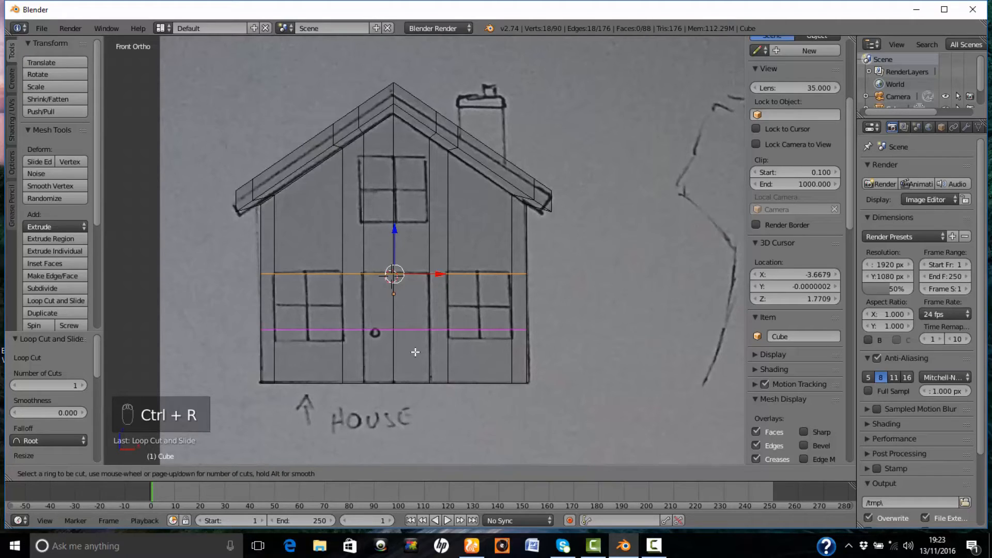
pyautogui.click(416, 352)
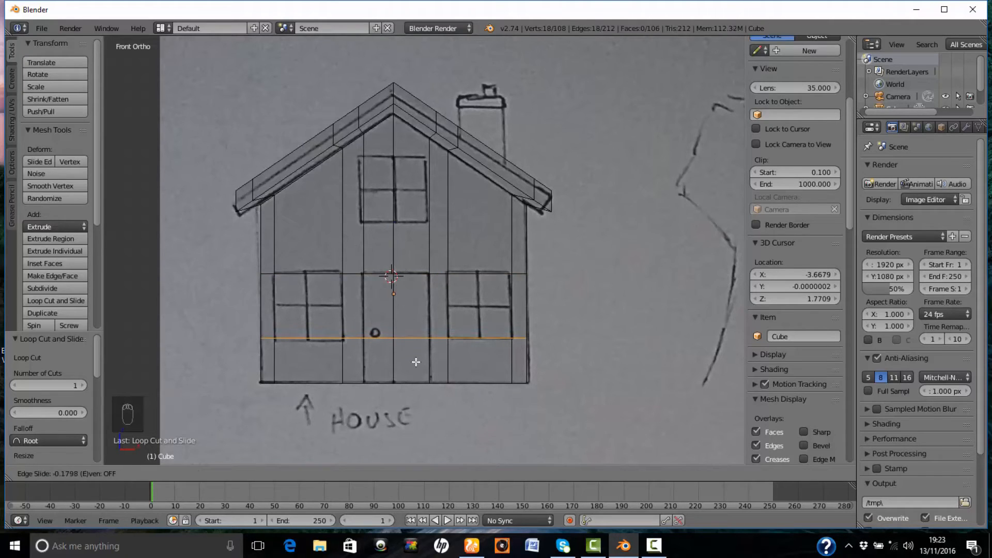
pyautogui.click(416, 362)
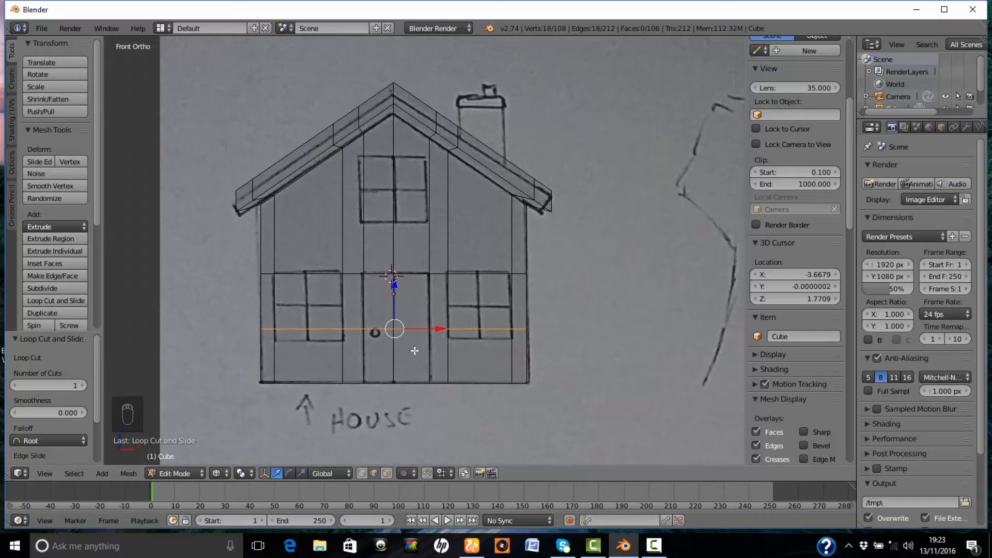
pyautogui.moveTo(394, 288); pyautogui.dragTo(396, 299)
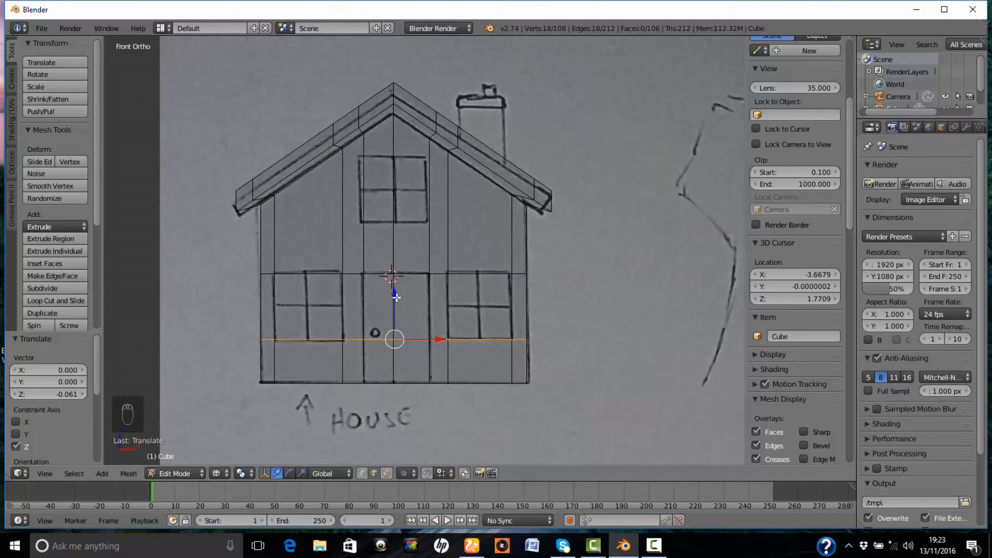
# Extrude the two lower window faces and the four door faces of the front wall about 0.061 inward along Y.
pyautogui.press('z')
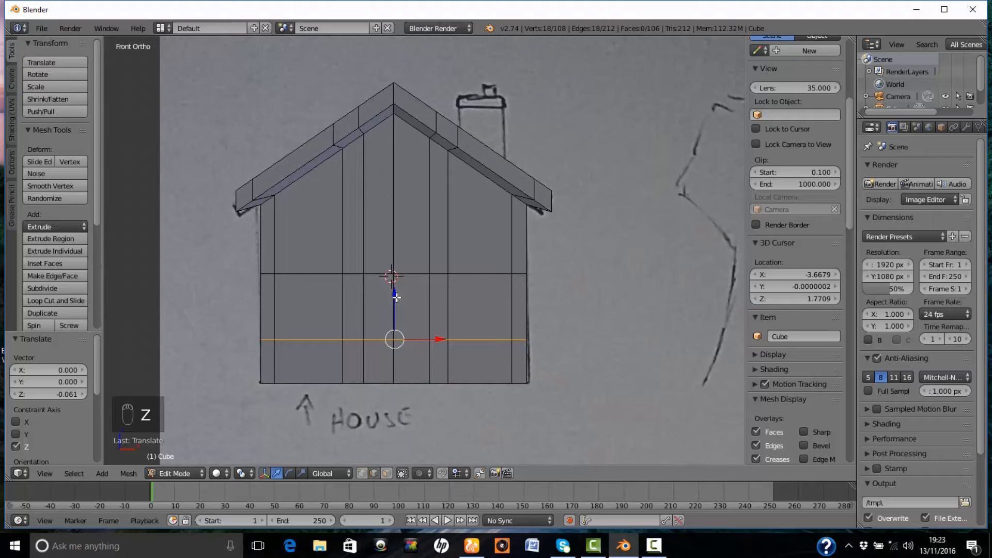
pyautogui.press('z')
pyautogui.press('z')
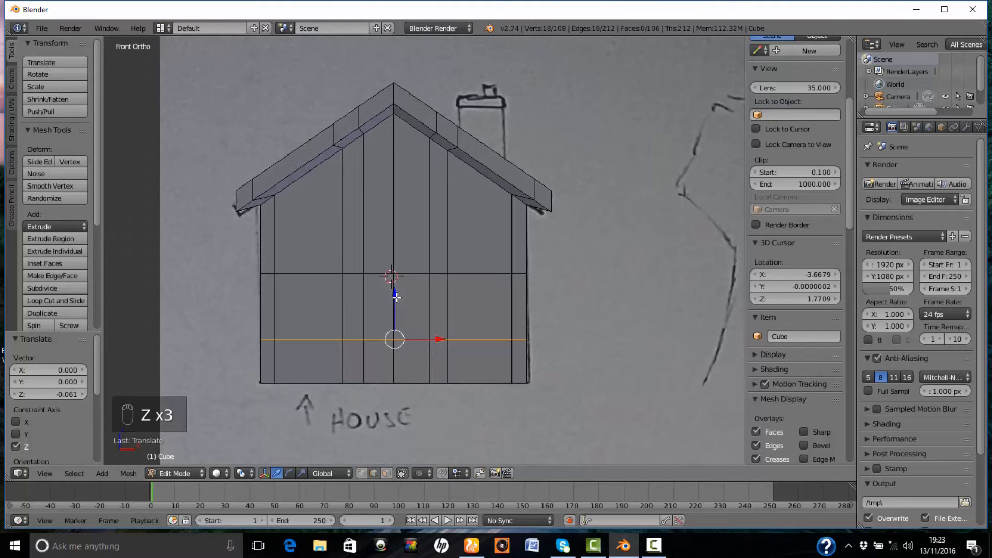
pyautogui.click(386, 473)
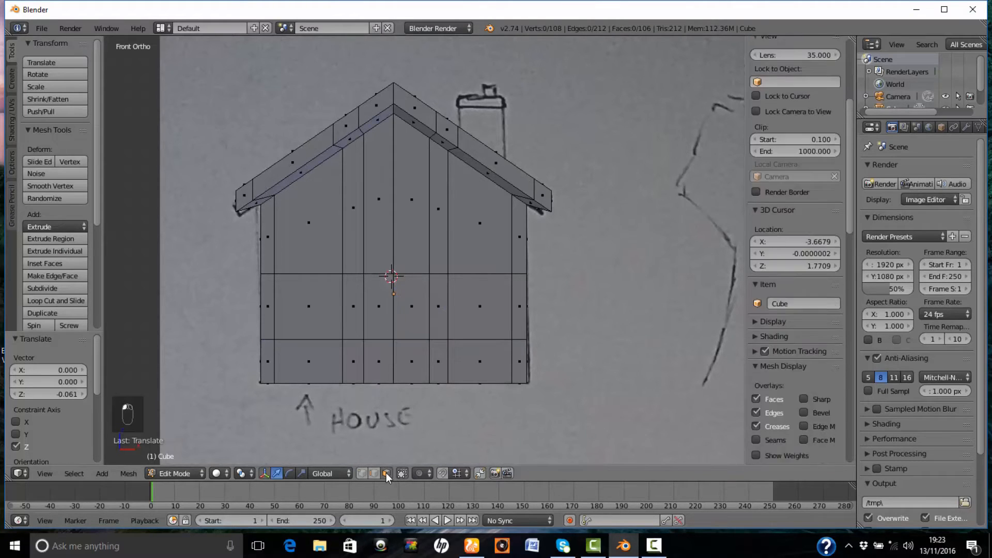
pyautogui.rightClick(327, 321)
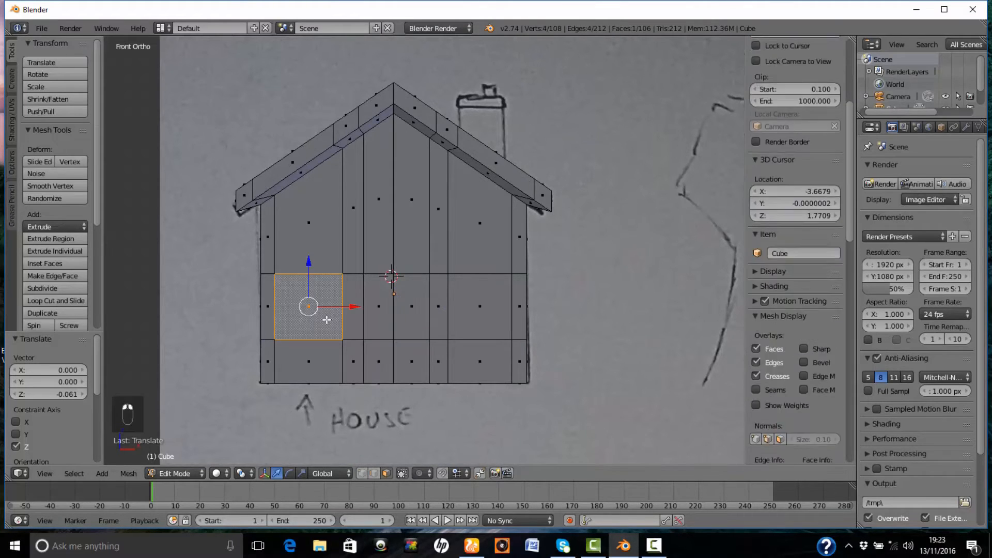
pyautogui.keyDown('shift'); pyautogui.rightClick(471, 318); pyautogui.keyUp('shift')
pyautogui.keyDown('shift'); pyautogui.rightClick(381, 321); pyautogui.keyUp('shift')
pyautogui.keyDown('shift'); pyautogui.rightClick(412, 327); pyautogui.keyUp('shift')
pyautogui.keyDown('shift'); pyautogui.rightClick(385, 365); pyautogui.keyUp('shift')
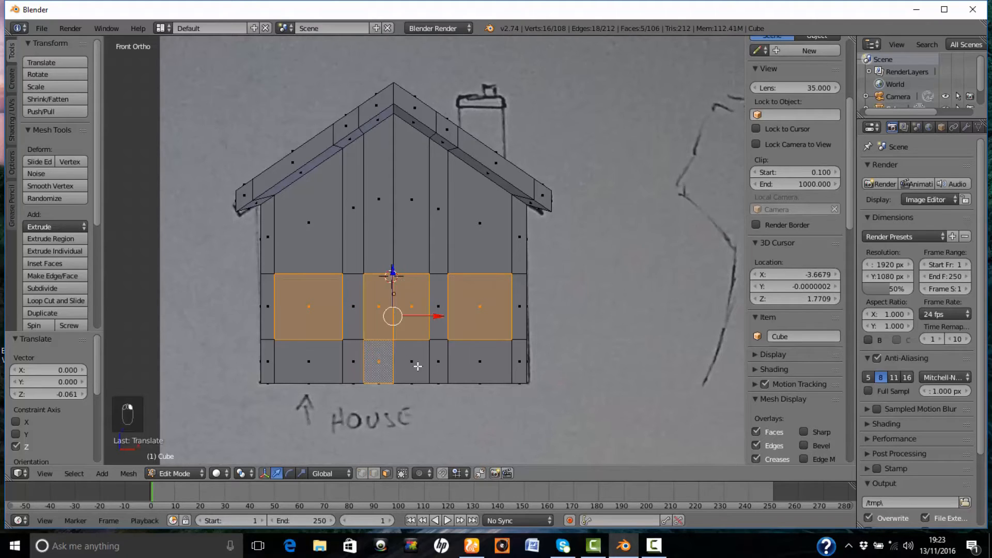
pyautogui.keyDown('shift'); pyautogui.rightClick(413, 367); pyautogui.keyUp('shift')
pyautogui.press('KP_7')
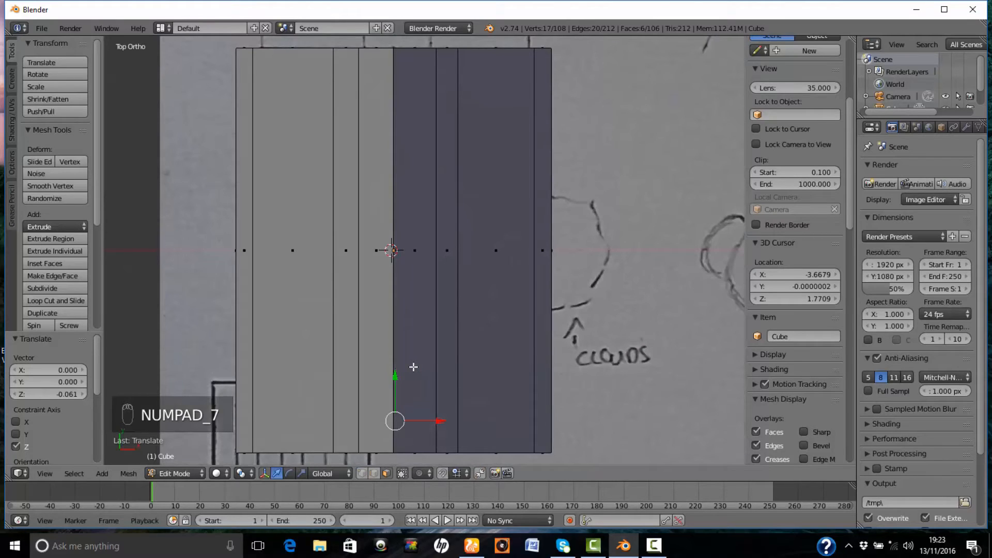
pyautogui.press('z')
pyautogui.keyDown('shift'); pyautogui.moveTo(613, 364); pyautogui.dragTo(619, 303, button='middle'); pyautogui.keyUp('shift')
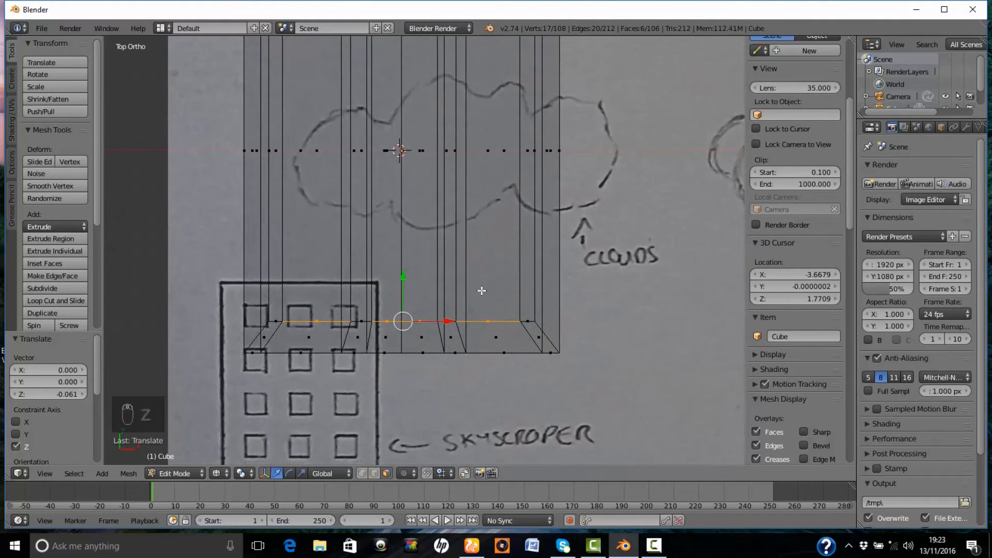
pyautogui.press('e')
pyautogui.press('y')
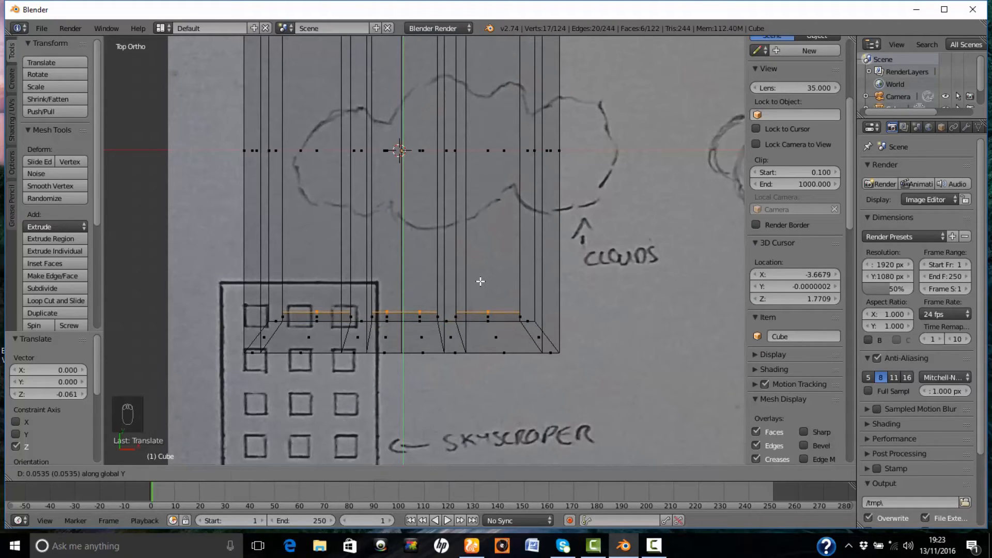
pyautogui.click(478, 281)
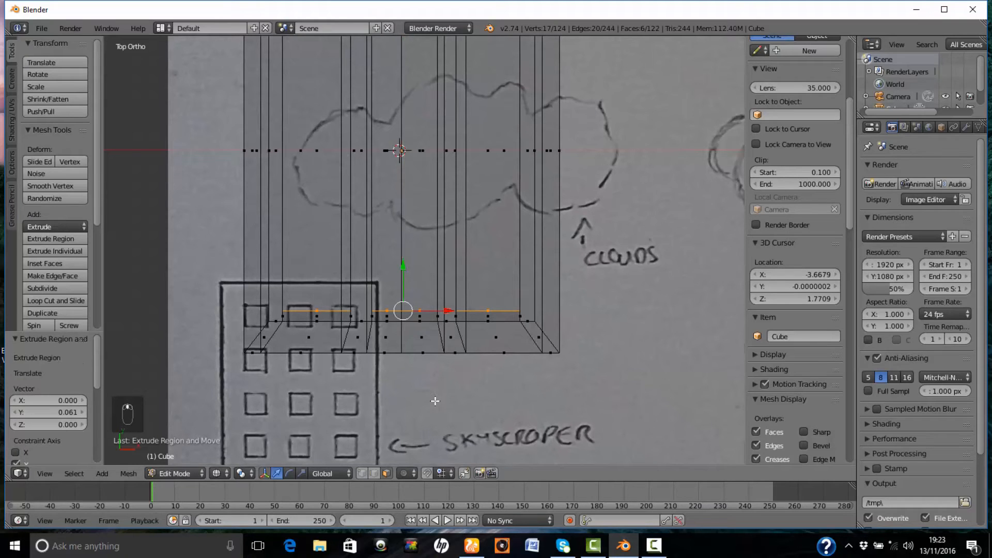
# Extrude the two floor faces of the door recess about 0.033 upward to form a doorstep.
pyautogui.moveTo(435, 401); pyautogui.dragTo(477, 310, button='middle')
pyautogui.press('z')
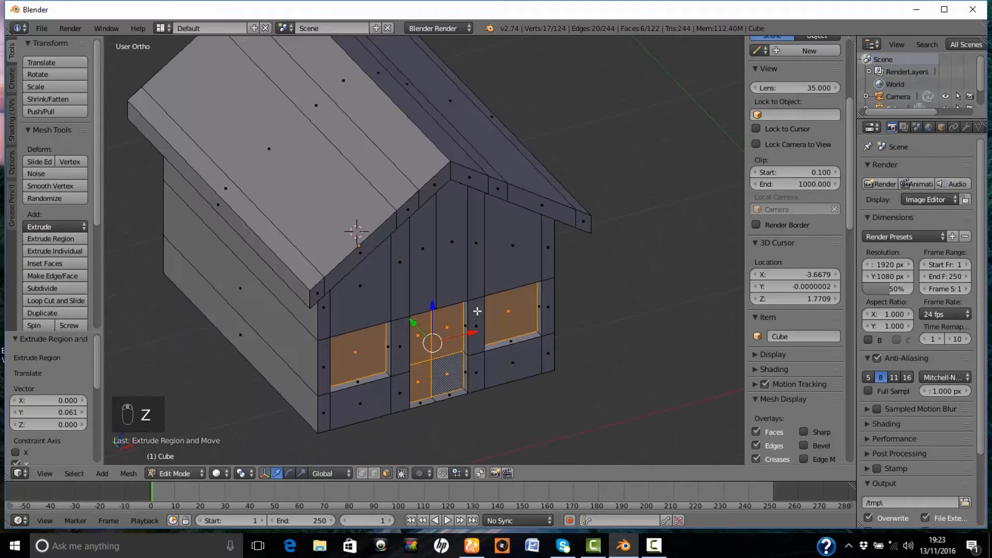
pyautogui.moveTo(543, 364)
pyautogui.mouseDown(button='middle')
pyautogui.moveTo(500, 354)
pyautogui.moveTo(455, 289)
pyautogui.moveTo(482, 269)
pyautogui.moveTo(490, 355)
pyautogui.moveTo(530, 351)
pyautogui.mouseUp(button='middle')
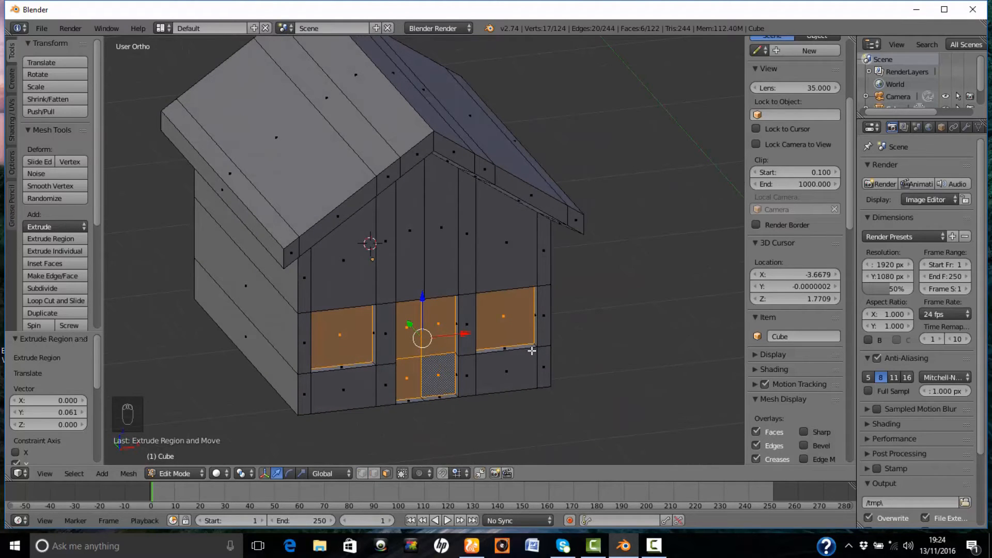
pyautogui.press('a')
pyautogui.scroll(1, 538, 365)
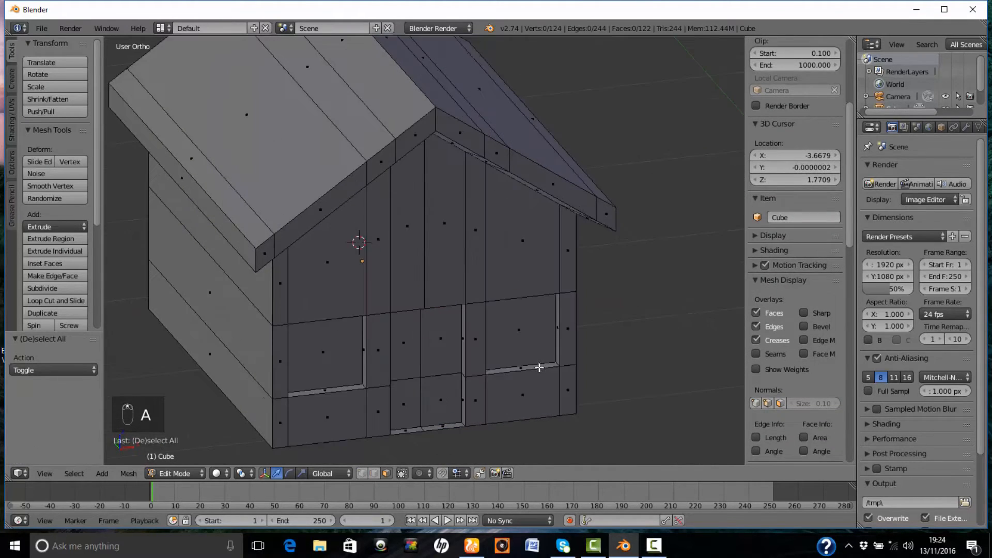
pyautogui.keyDown('shift'); pyautogui.moveTo(589, 415); pyautogui.dragTo(580, 335, button='middle'); pyautogui.keyUp('shift')
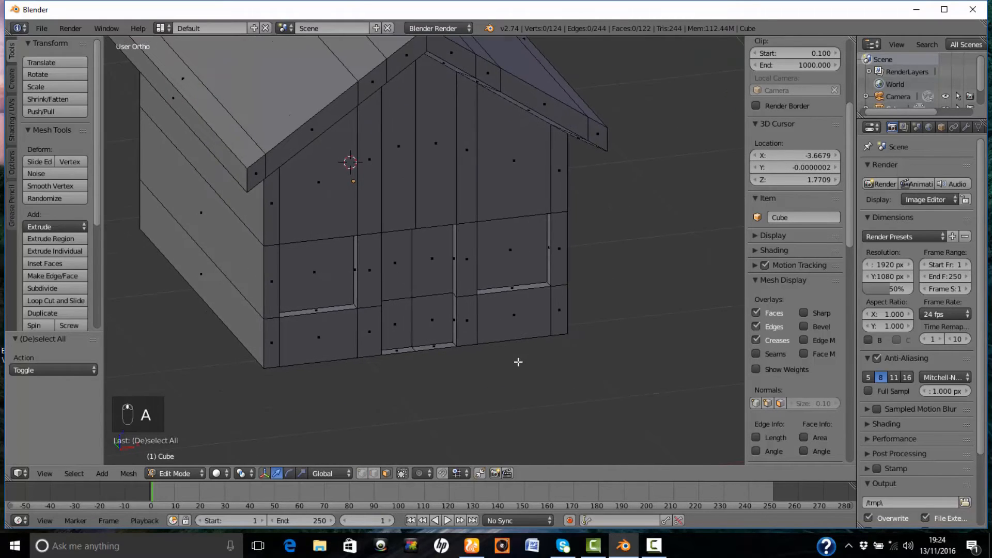
pyautogui.scroll(2, 416, 401)
pyautogui.rightClick(401, 394)
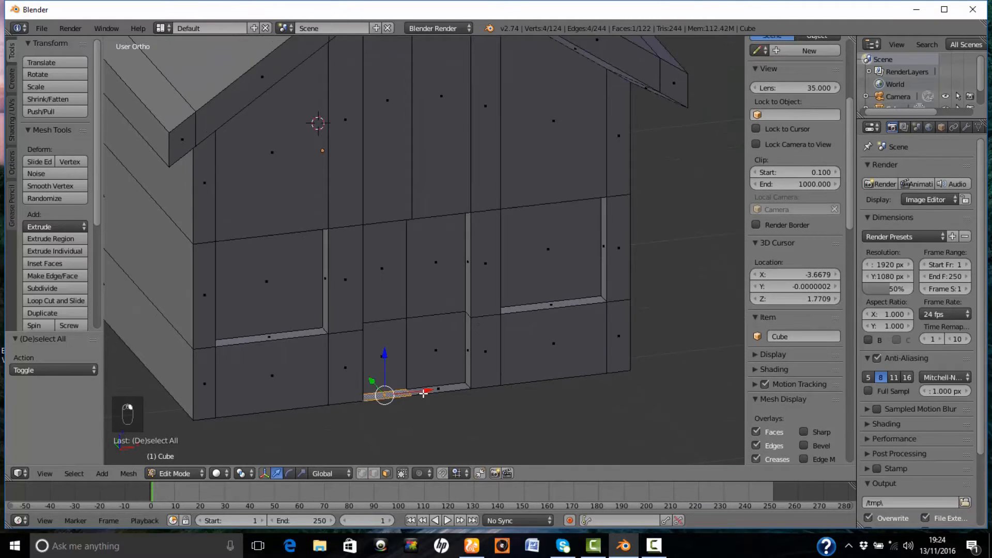
pyautogui.keyDown('shift'); pyautogui.rightClick(451, 388); pyautogui.keyUp('shift')
pyautogui.press('KP_1')
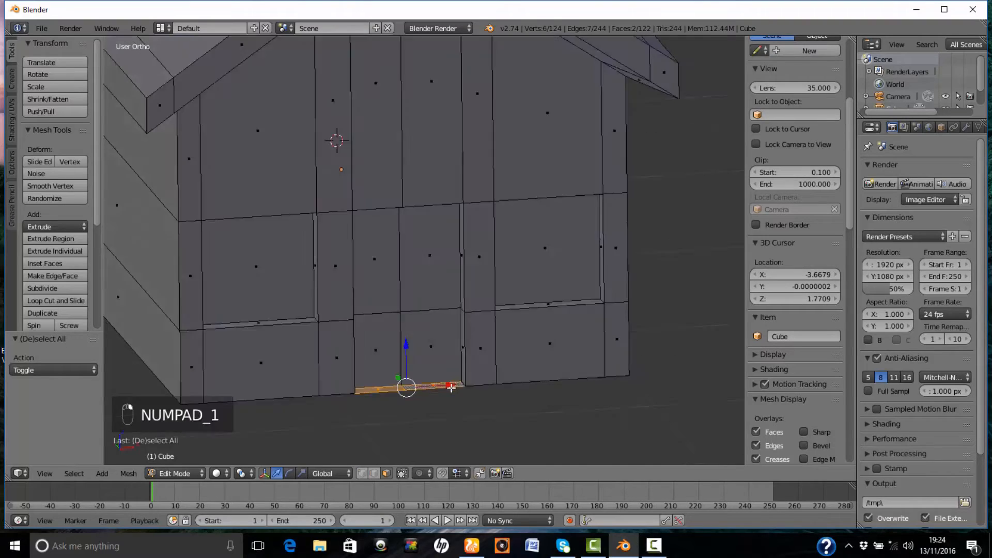
pyautogui.press('e')
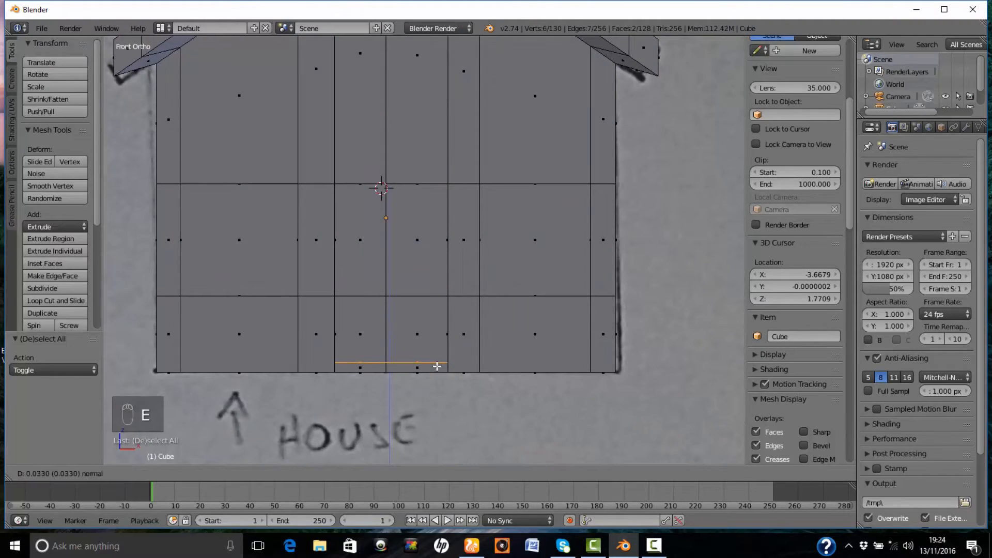
pyautogui.click(436, 366)
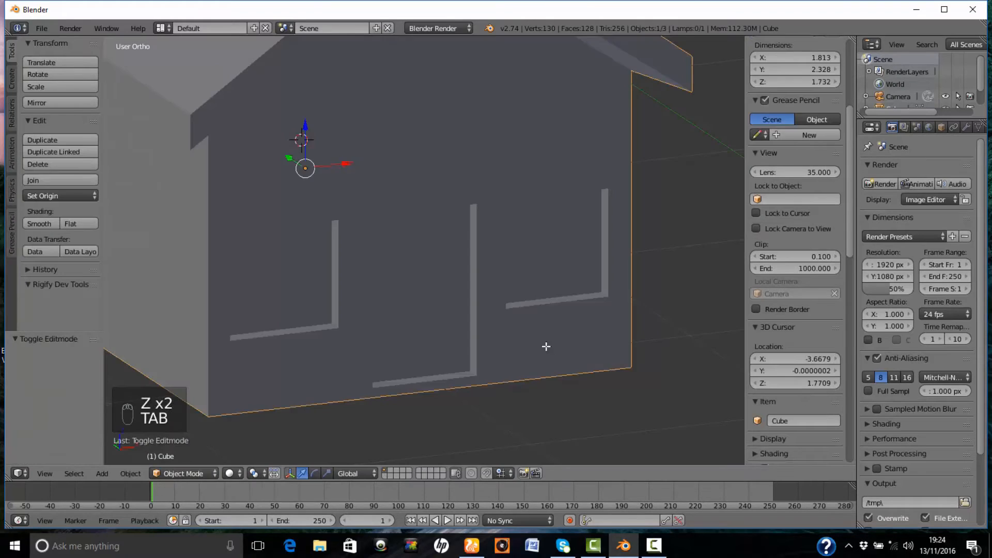
# Select the whole house mesh and give it a new material with a yellow diffuse colour.
pyautogui.scroll(-2, 569, 330)
pyautogui.moveTo(655, 229); pyautogui.dragTo(560, 217, button='middle')
pyautogui.press('Tab')
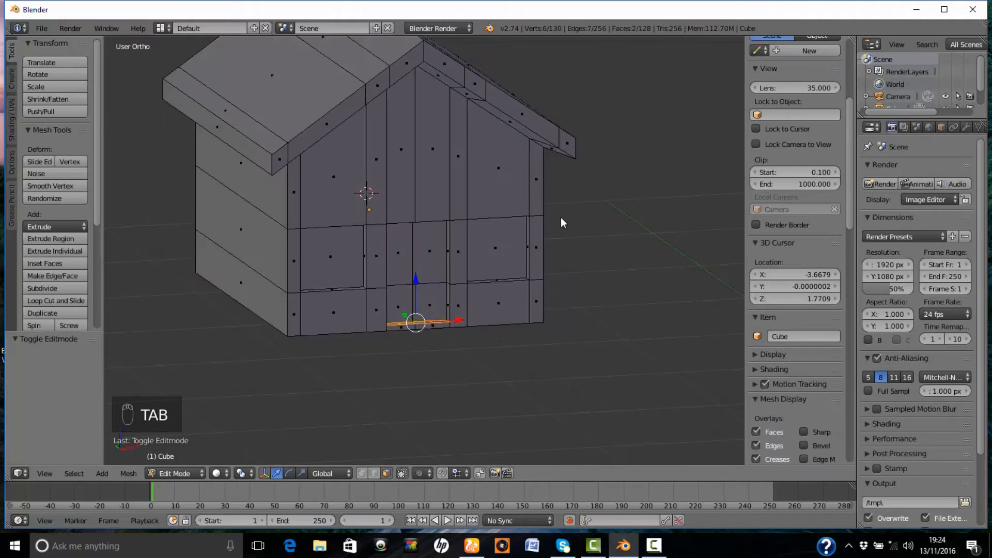
pyautogui.press('a')
pyautogui.press('a')
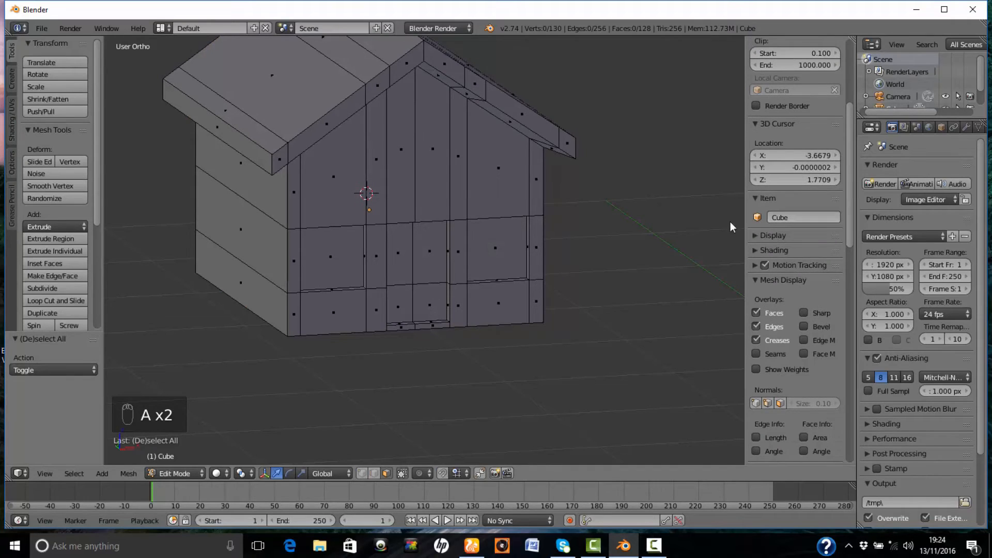
pyautogui.press('a')
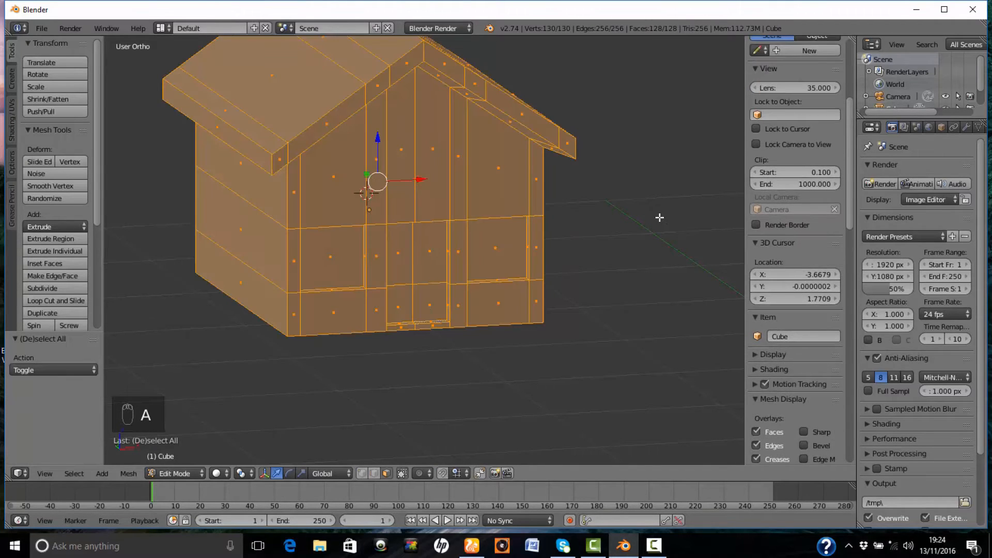
pyautogui.moveTo(858, 217); pyautogui.dragTo(817, 217)
pyautogui.click(949, 127)
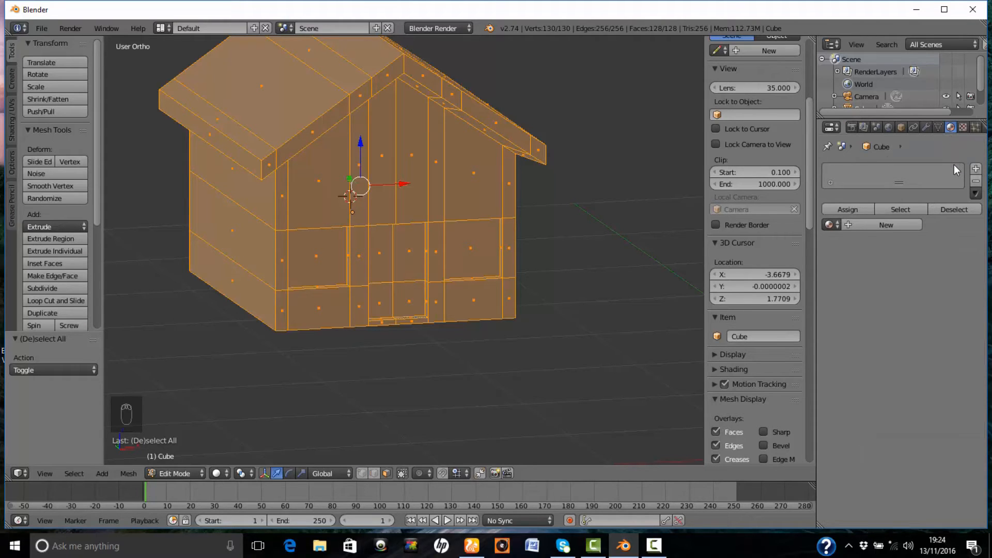
pyautogui.click(897, 225)
pyautogui.click(875, 376)
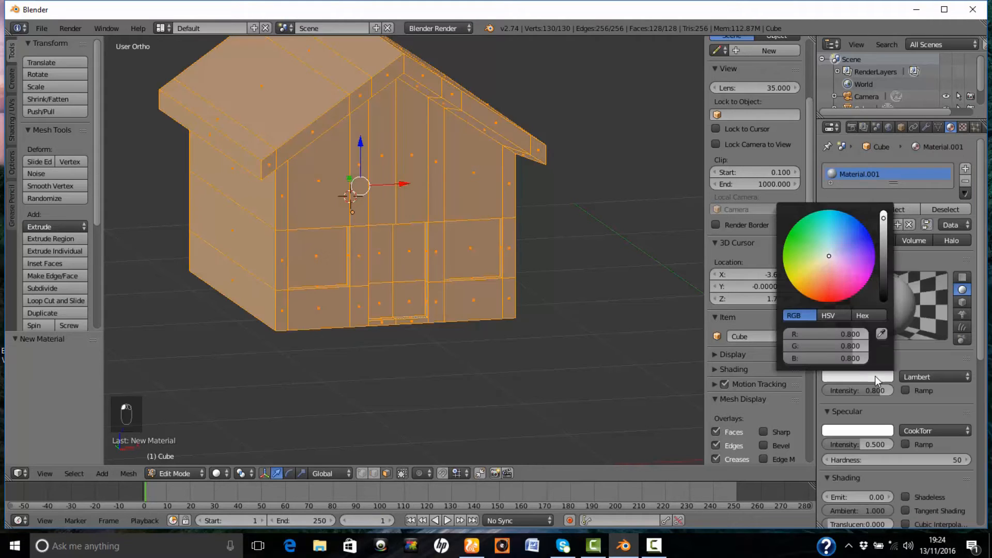
pyautogui.moveTo(829, 257); pyautogui.dragTo(798, 280)
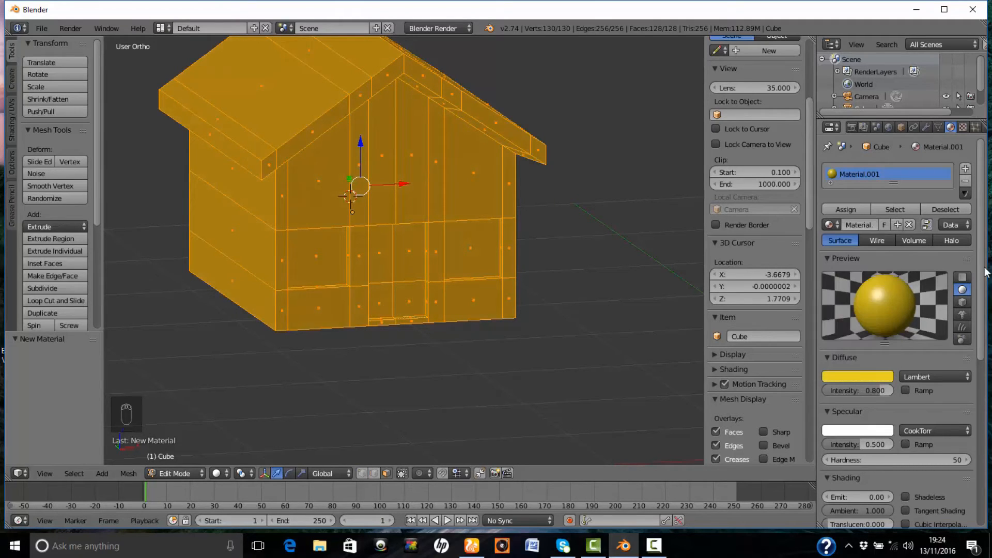
# Rename the yellow material "house".
pyautogui.click(864, 225)
pyautogui.write('house')
pyautogui.press('Return')
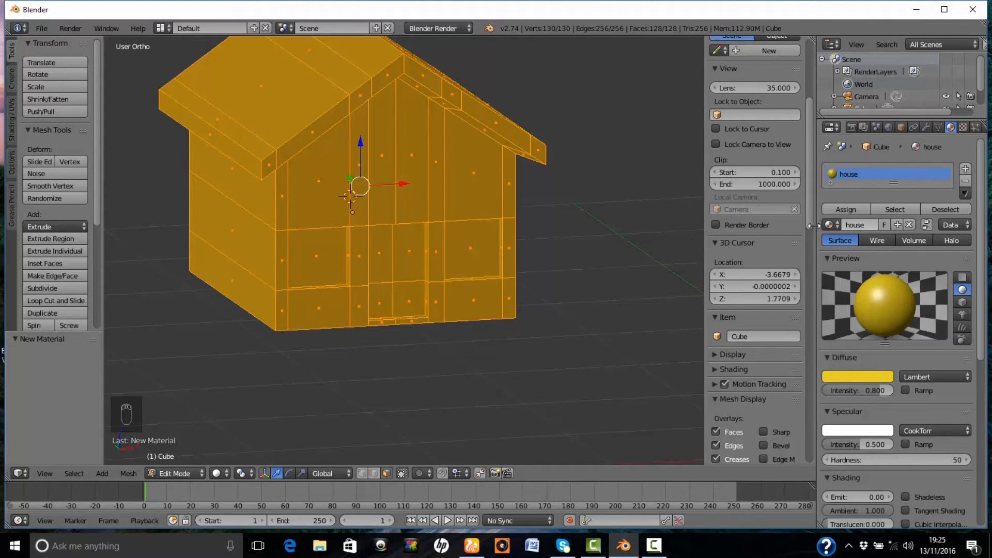
# Select only the two recessed window faces and create a blue diffuse material for them in a second material slot.
pyautogui.press('a')
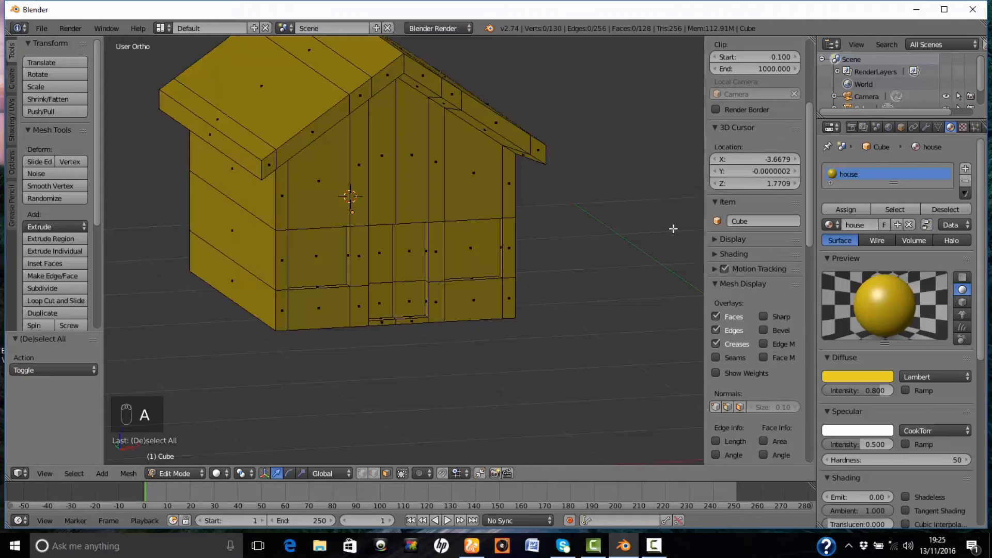
pyautogui.rightClick(325, 263)
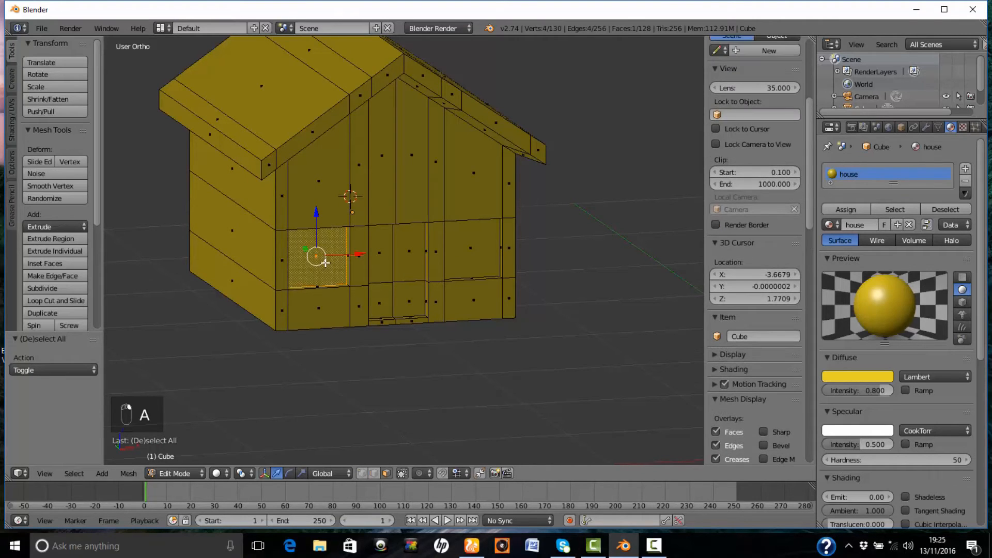
pyautogui.keyDown('shift'); pyautogui.rightClick(468, 259); pyautogui.keyUp('shift')
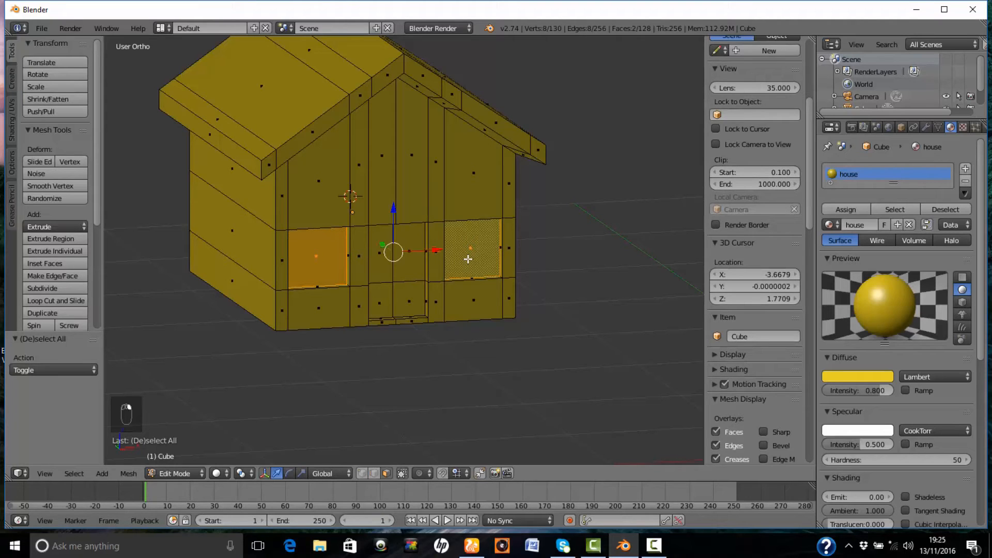
pyautogui.click(964, 169)
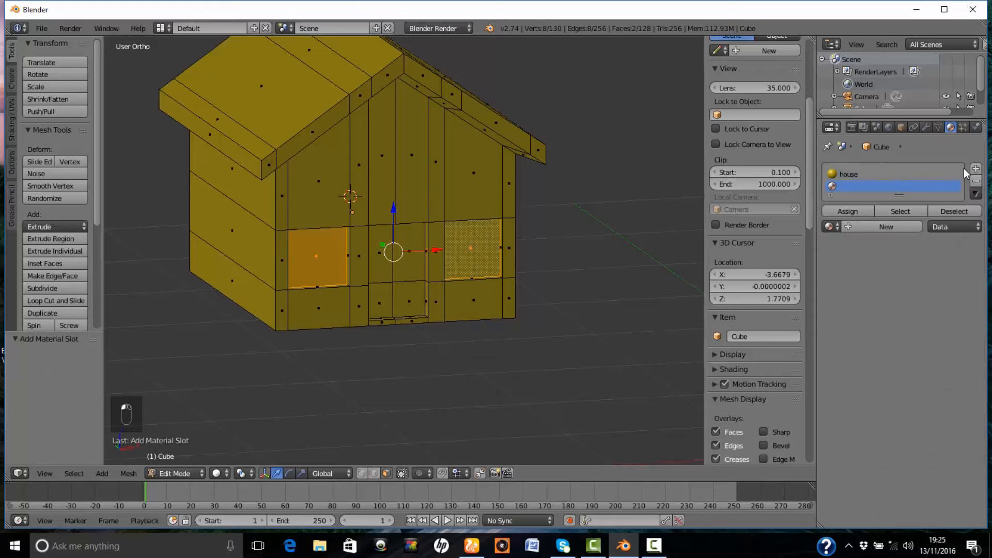
pyautogui.click(837, 231)
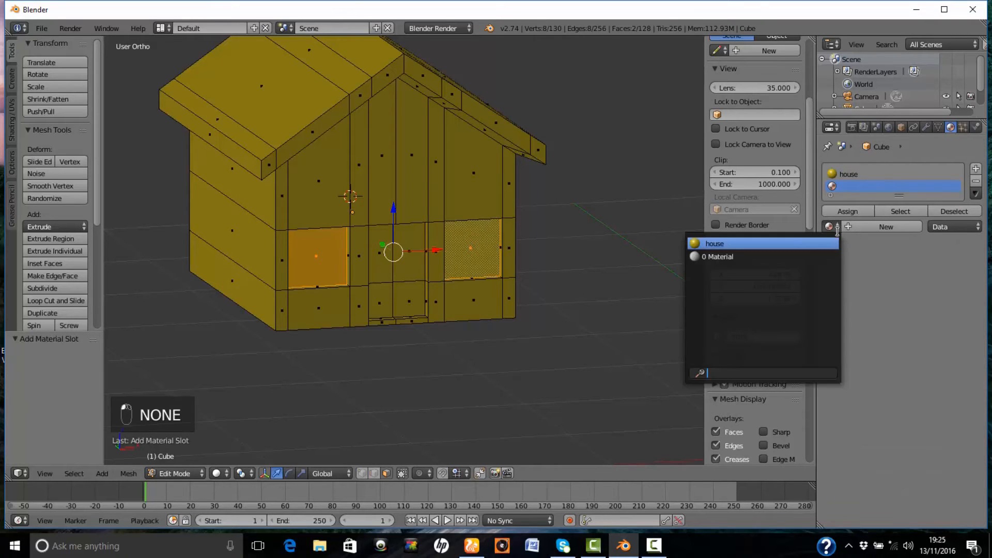
pyautogui.click(876, 228)
pyautogui.click(863, 374)
pyautogui.moveTo(829, 257); pyautogui.dragTo(869, 238)
# Rename the blue material "windows" and assign it to the two selected window faces.
pyautogui.click(862, 227)
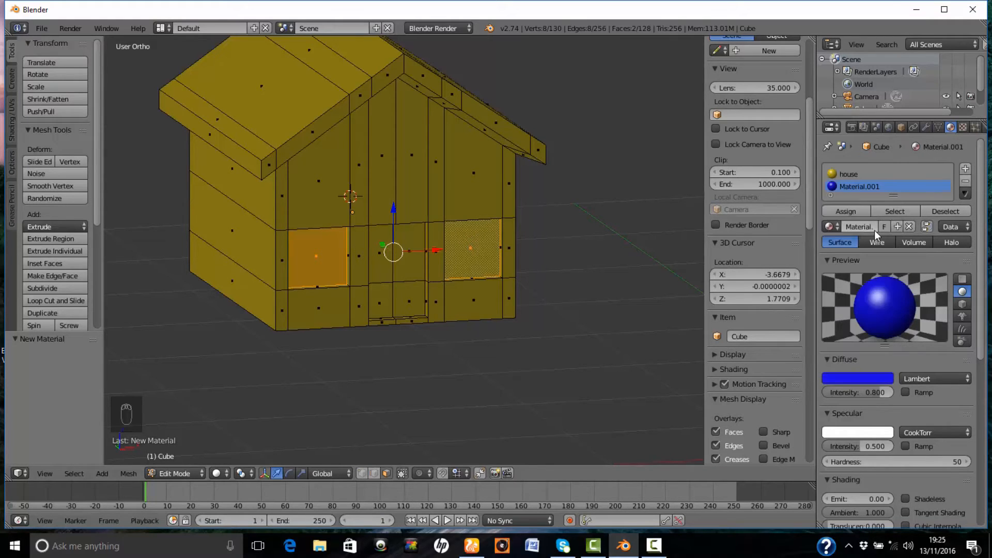
pyautogui.write('windows')
pyautogui.press('Return')
pyautogui.click(854, 210)
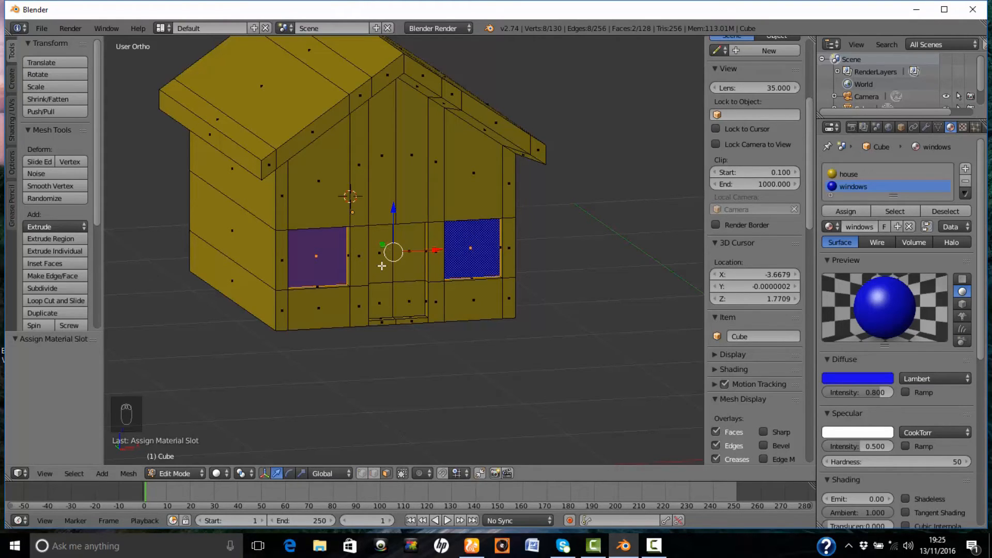
# Clear the window selection and select only the four recessed faces that form the door.
pyautogui.press('a')
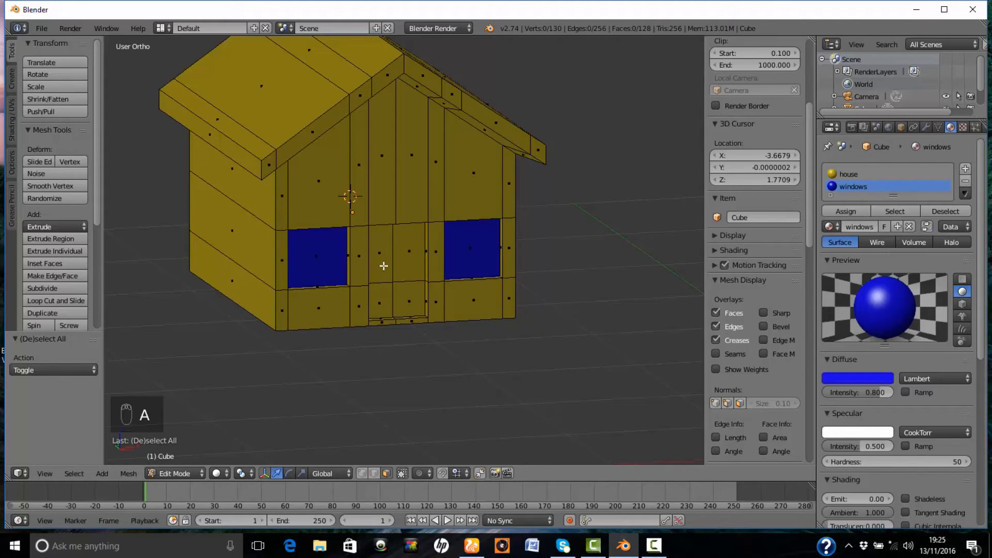
pyautogui.rightClick(383, 266)
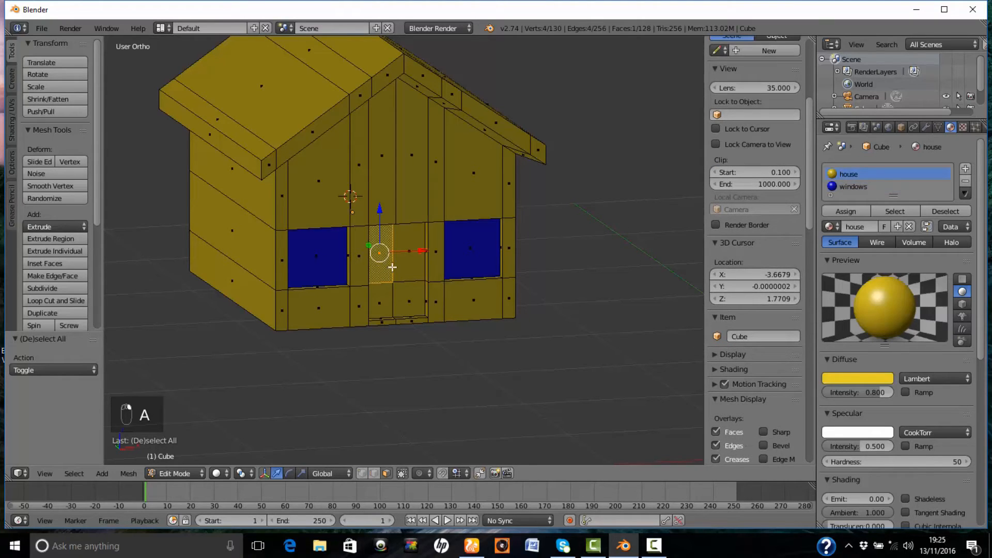
pyautogui.keyDown('shift'); pyautogui.rightClick(416, 268); pyautogui.keyUp('shift')
pyautogui.keyDown('shift'); pyautogui.rightClick(421, 295); pyautogui.keyUp('shift')
pyautogui.keyDown('shift'); pyautogui.rightClick(384, 301); pyautogui.keyUp('shift')
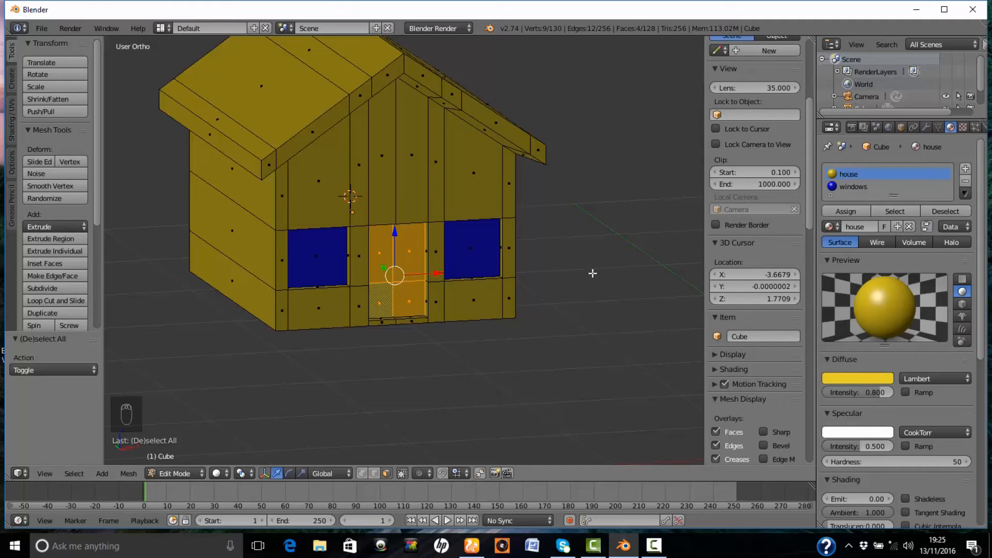
# Add a third material slot with a new material and give it a dark red diffuse colour.
pyautogui.click(966, 171)
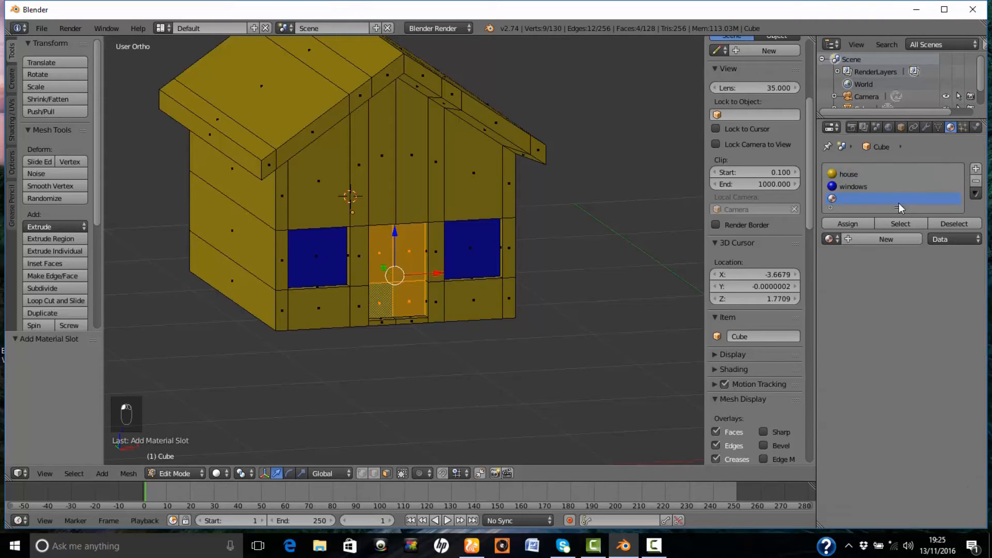
pyautogui.click(869, 238)
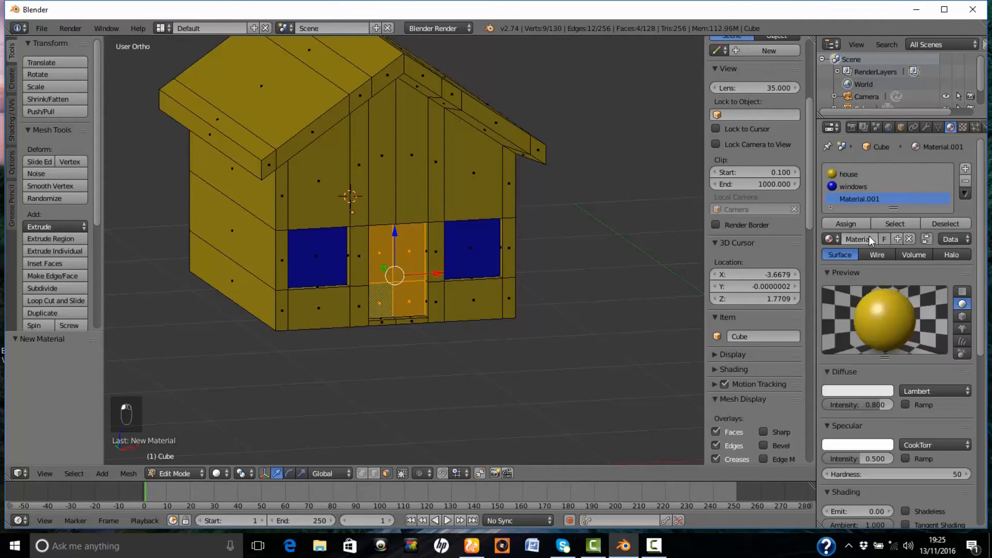
pyautogui.click(851, 390)
pyautogui.moveTo(831, 277); pyautogui.dragTo(826, 312)
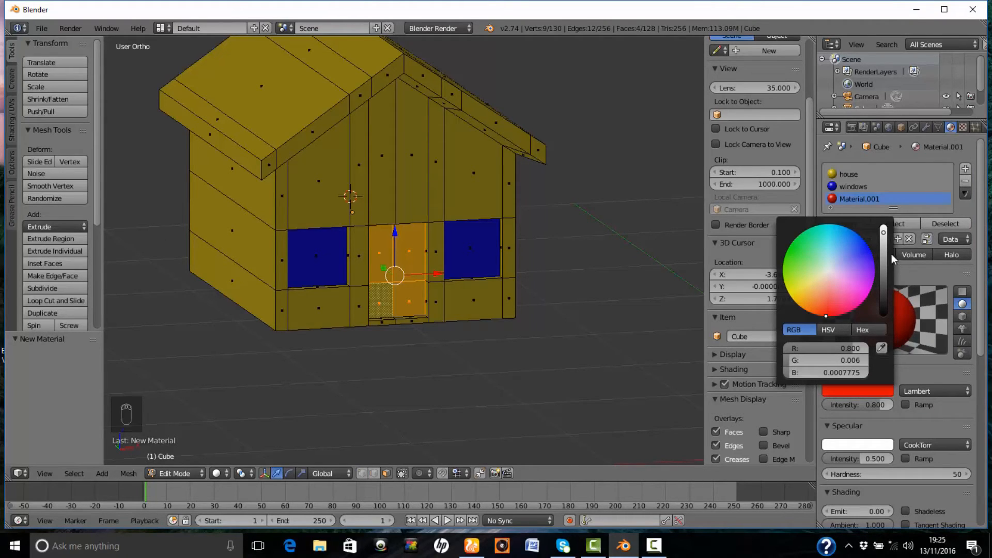
pyautogui.moveTo(883, 233); pyautogui.dragTo(884, 249)
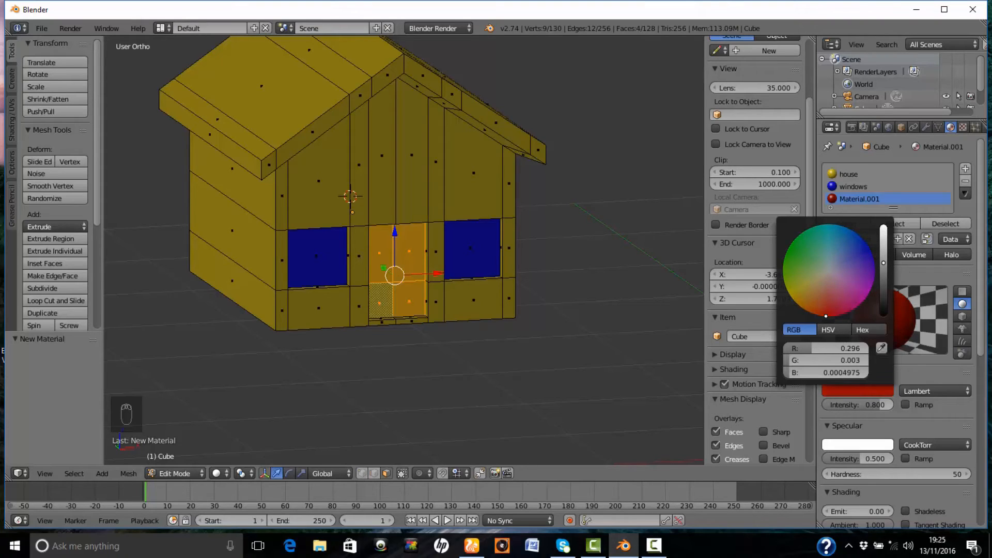
pyautogui.click(821, 310)
pyautogui.moveTo(822, 310); pyautogui.dragTo(822, 317)
pyautogui.moveTo(884, 268); pyautogui.dragTo(883, 260)
pyautogui.moveTo(826, 314); pyautogui.dragTo(825, 315)
# Rename the red material "door", assign it to the selected door faces, and return to Object Mode.
pyautogui.click(864, 239)
pyautogui.write('doo')
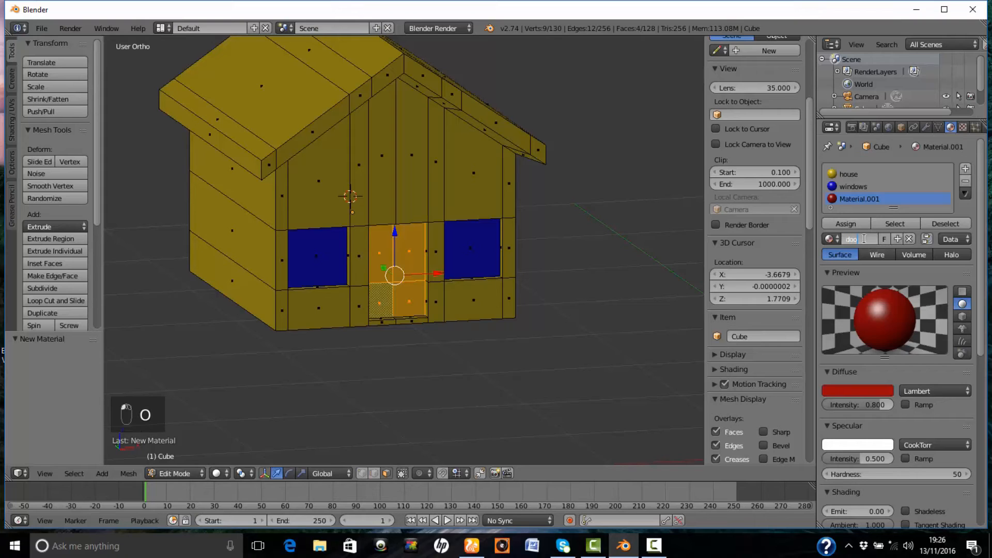
pyautogui.write('r')
pyautogui.press('Return')
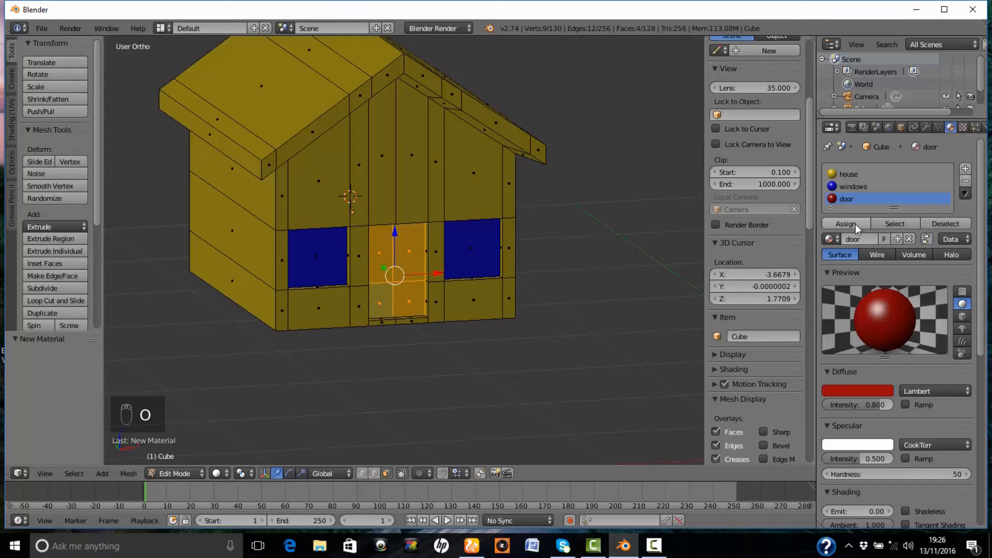
pyautogui.click(854, 224)
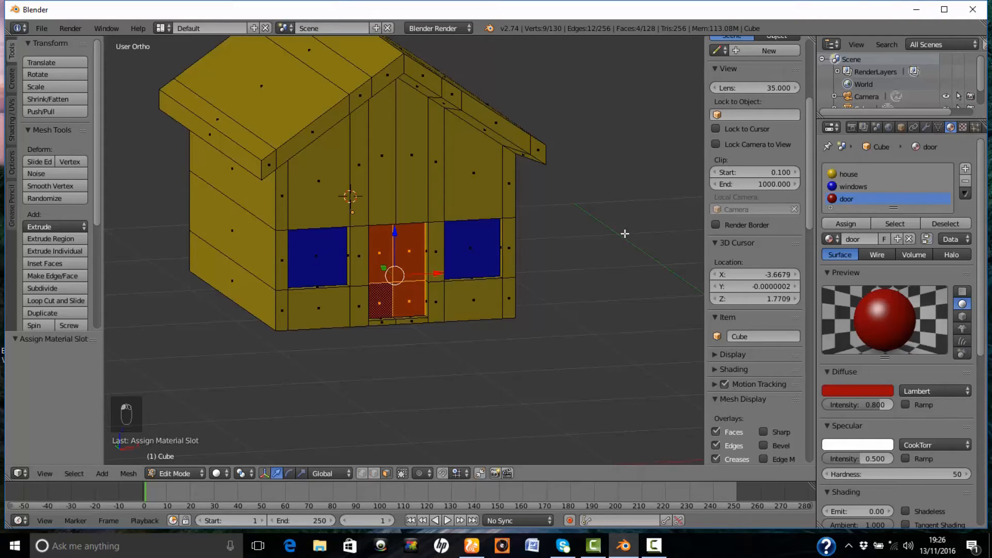
pyautogui.press('a')
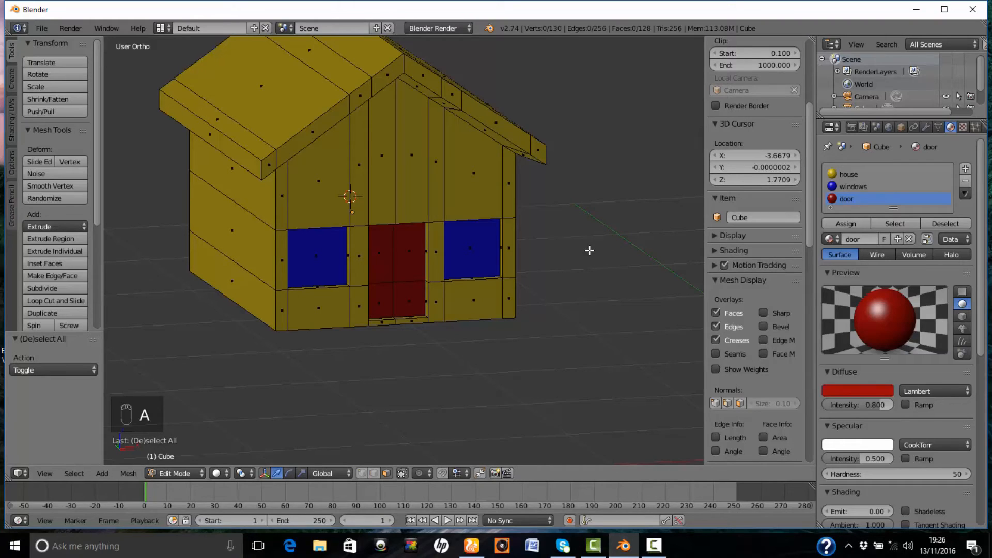
pyautogui.press('Tab')
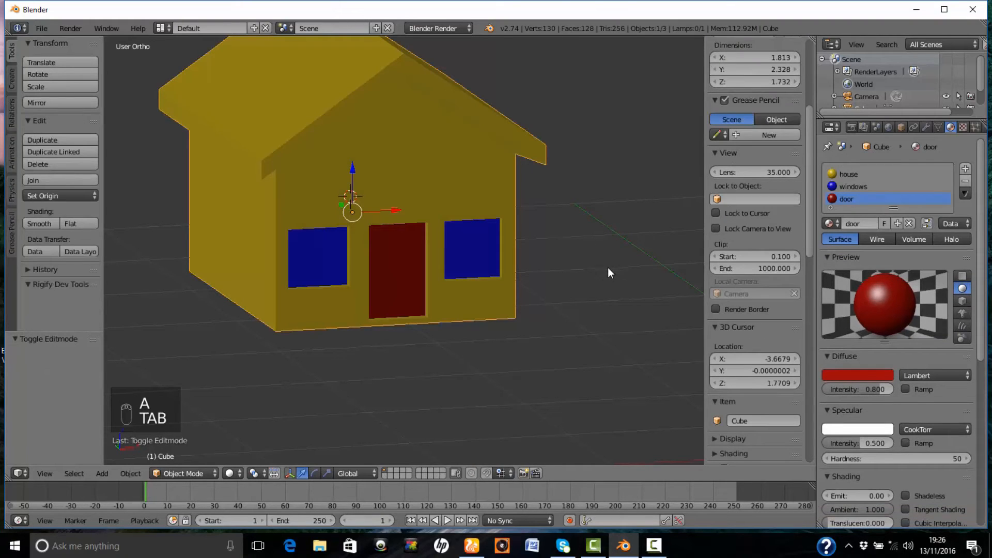
# Add a new cube in wireframe front view and scale it by 0.2 for the chimney.
pyautogui.moveTo(608, 267); pyautogui.dragTo(612, 237, button='middle')
pyautogui.press('KP_1')
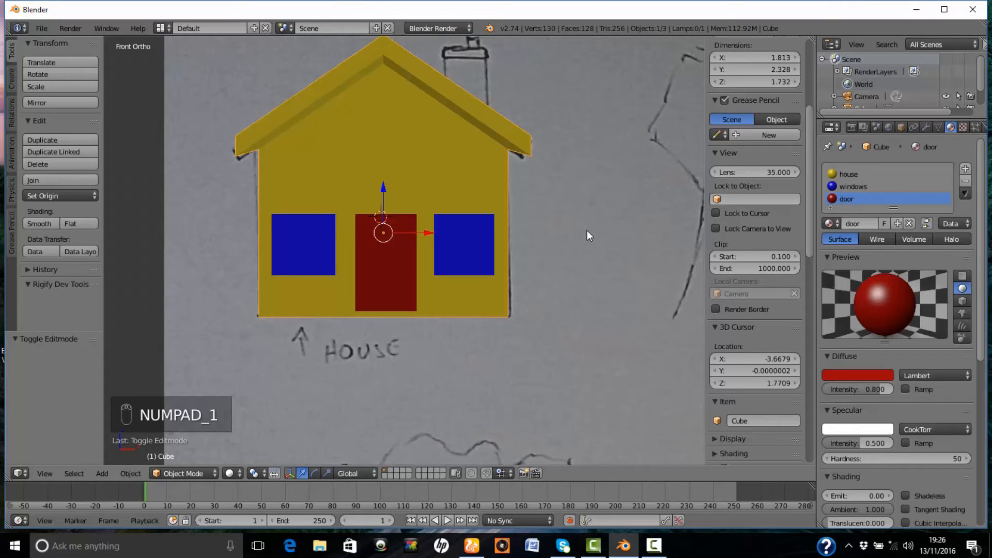
pyautogui.keyDown('shift'); pyautogui.moveTo(584, 185); pyautogui.dragTo(544, 259, button='middle'); pyautogui.keyUp('shift')
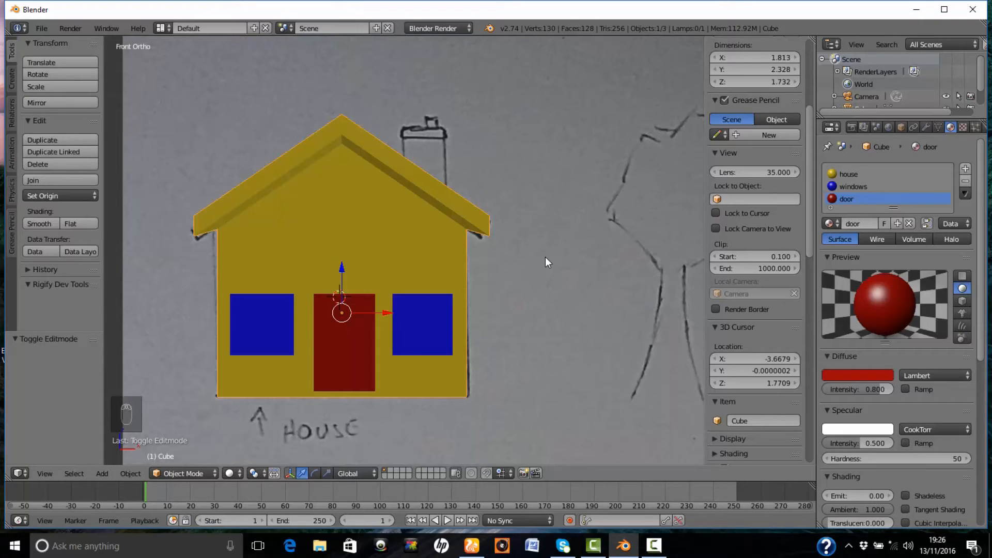
pyautogui.press('z')
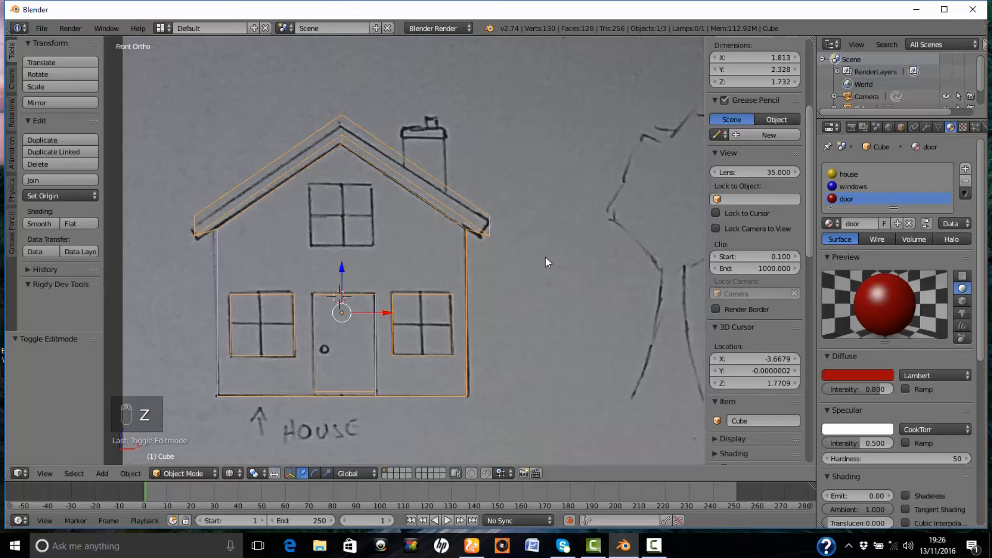
pyautogui.hotkey('shift', 'a')
pyautogui.moveTo(544, 256)
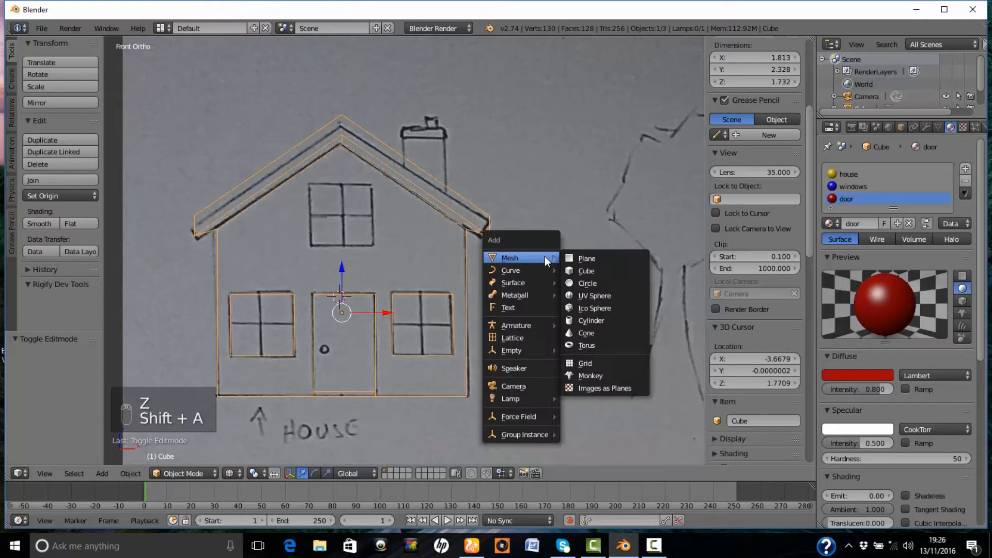
pyautogui.click(591, 269)
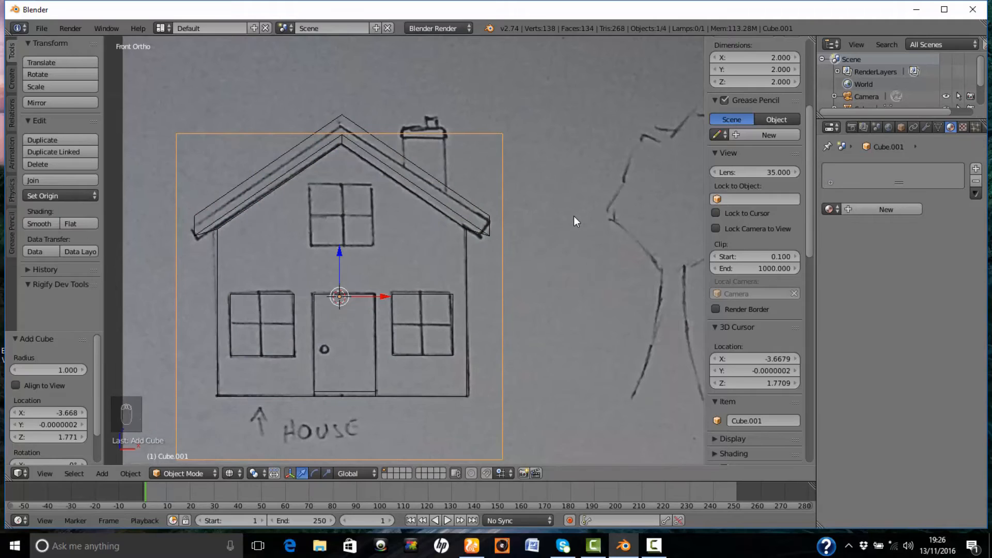
pyautogui.press('s')
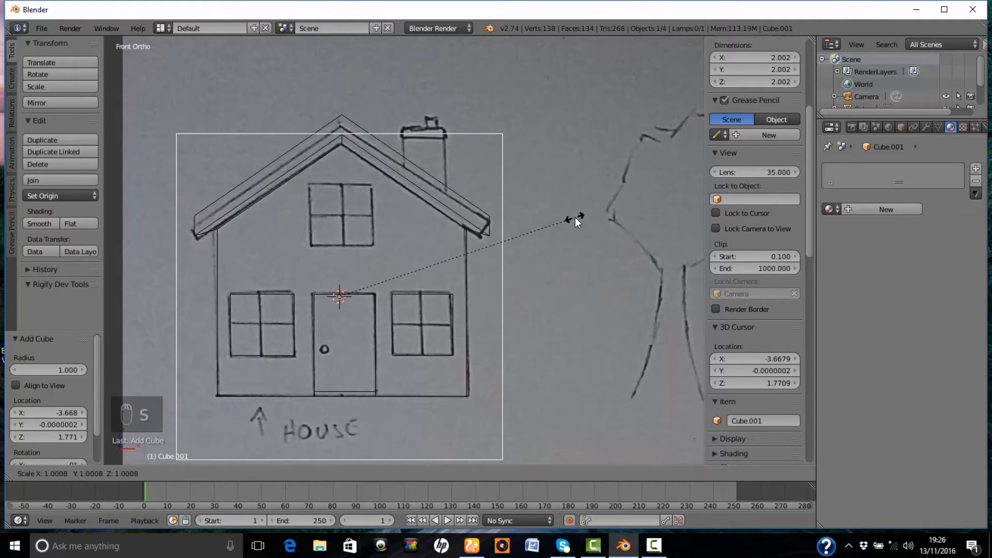
pyautogui.write('.2')
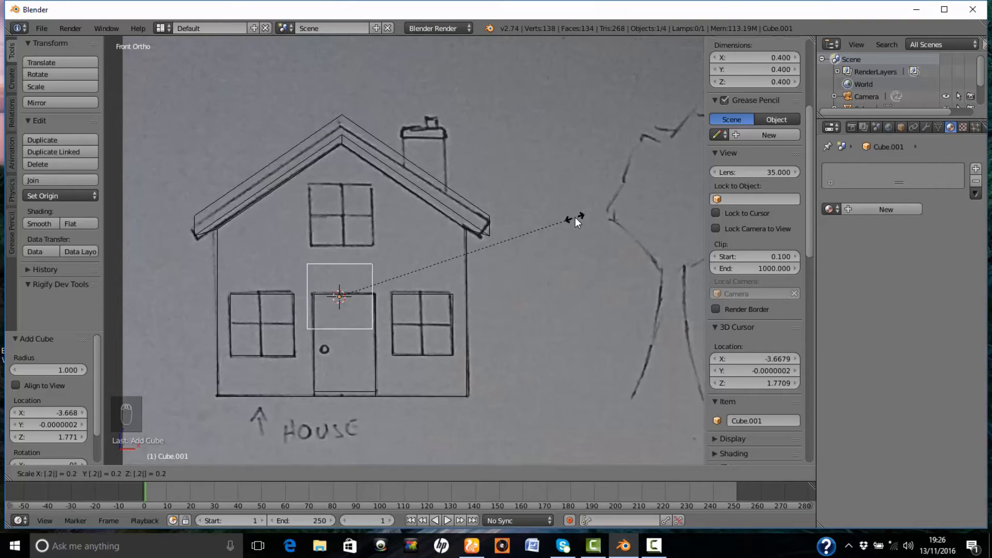
pyautogui.press('Return')
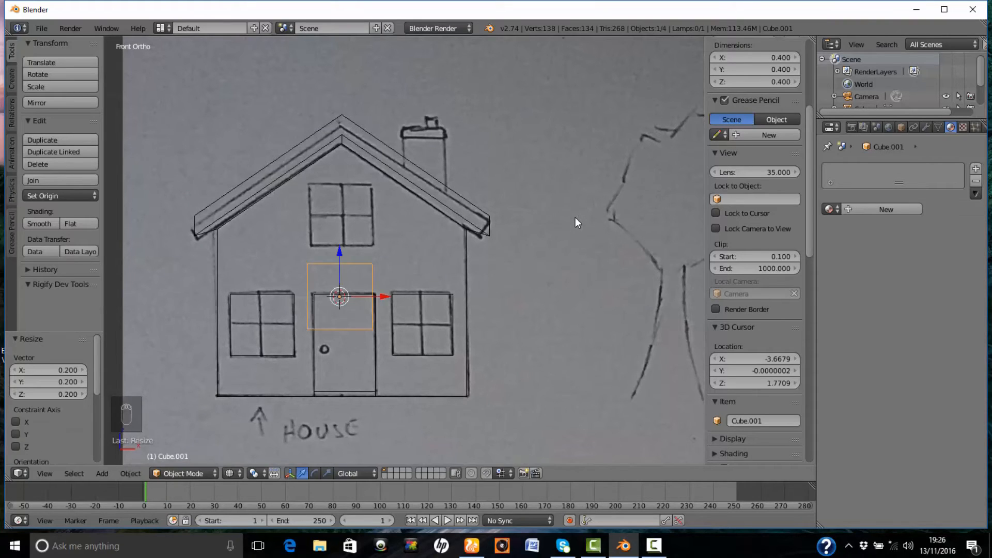
# Scale the cube down to about 0.34 units and move it up and across onto the sketched chimney.
pyautogui.press('s')
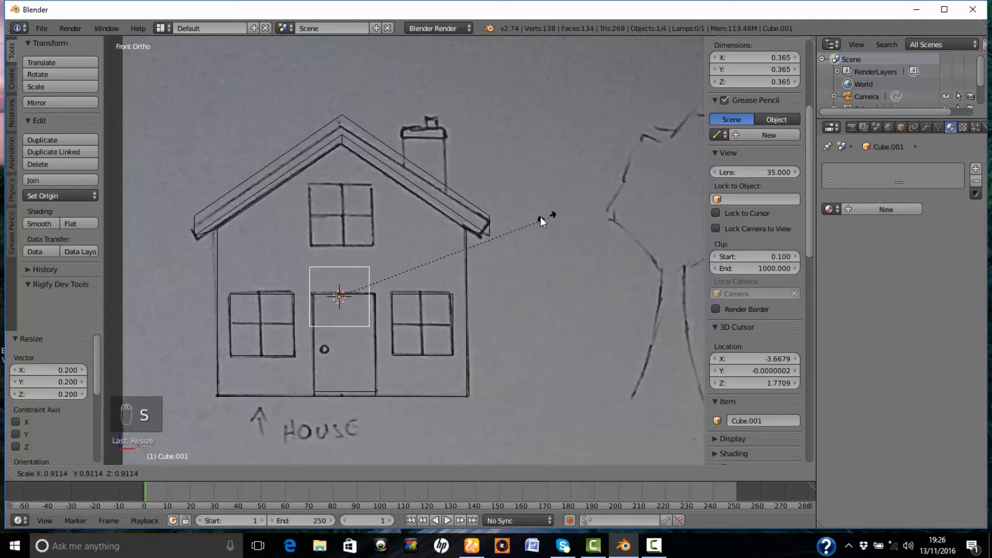
pyautogui.click(536, 218)
pyautogui.moveTo(337, 254); pyautogui.dragTo(367, 101)
pyautogui.moveTo(370, 148); pyautogui.dragTo(458, 157)
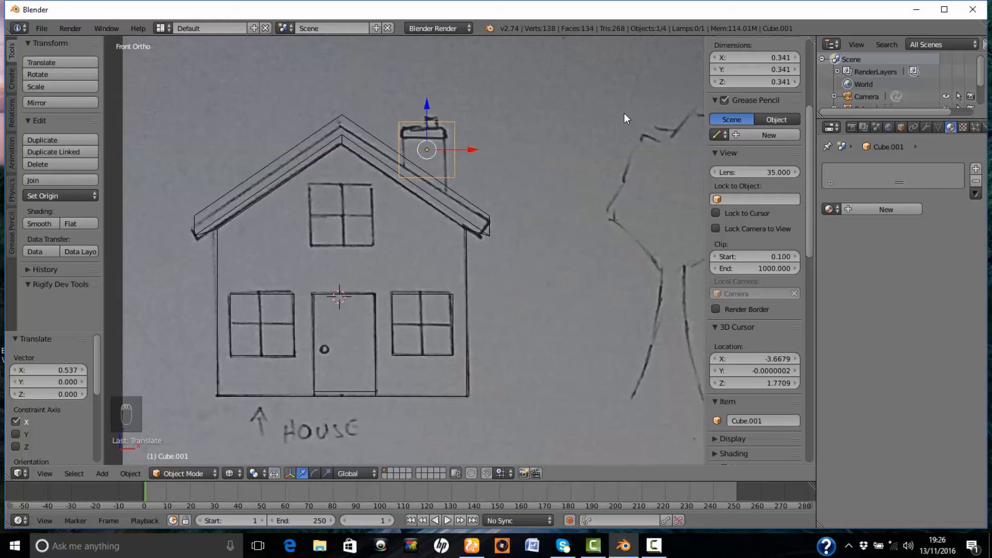
# Shrink the cube to about 0.24 units and nudge it to match the width of the sketched chimney stack.
pyautogui.press('s')
pyautogui.click(585, 120)
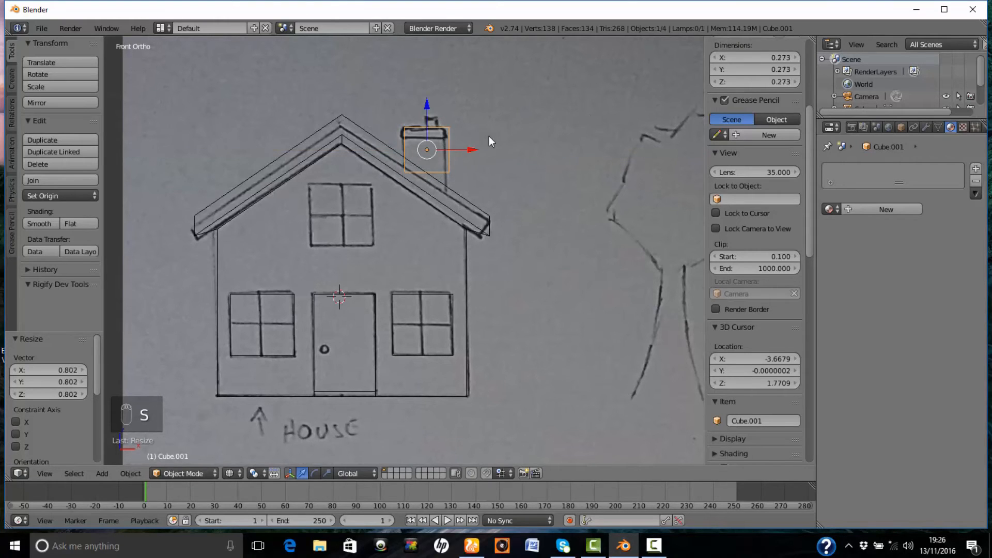
pyautogui.moveTo(424, 108); pyautogui.dragTo(423, 111)
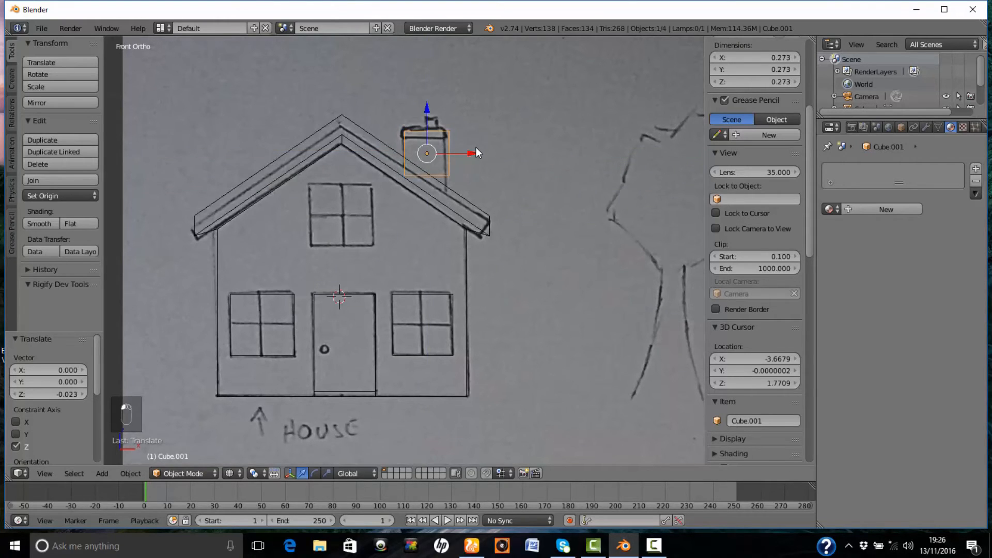
pyautogui.press('s')
pyautogui.click(470, 148)
pyautogui.moveTo(463, 153); pyautogui.dragTo(461, 153)
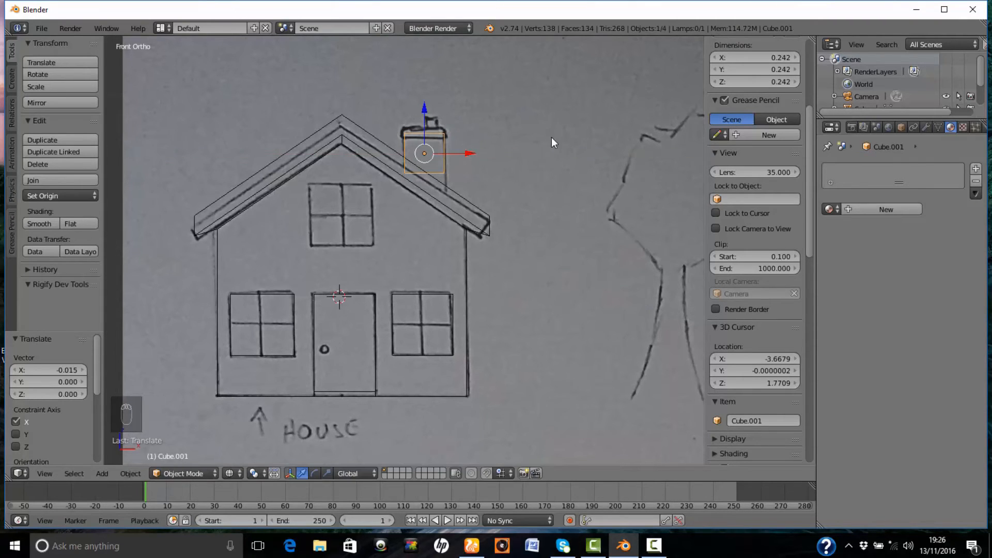
# Stretch the chimney cube along Z to about 0.64 units and lower it about 0.22 so its top meets the sketched cap.
pyautogui.press('s')
pyautogui.press('z')
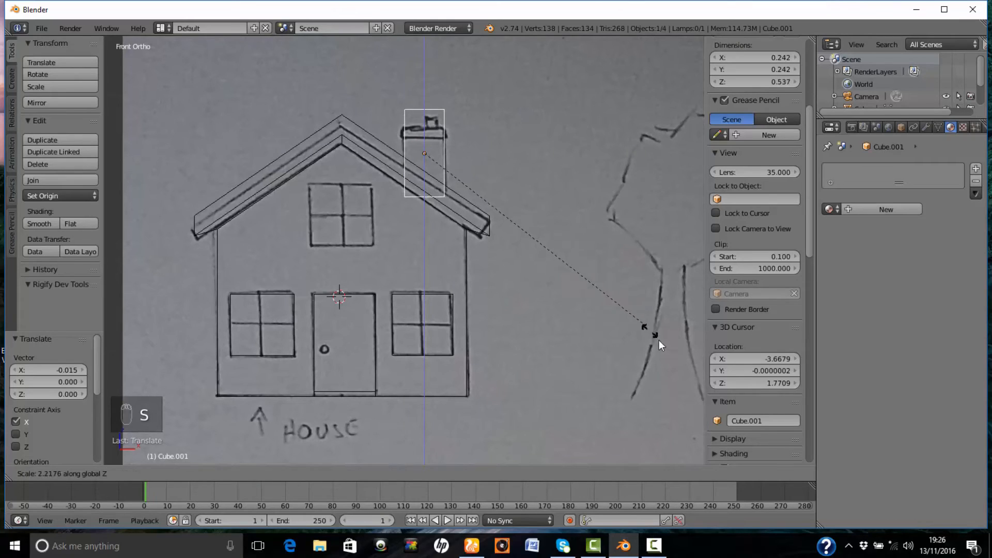
pyautogui.click(679, 376)
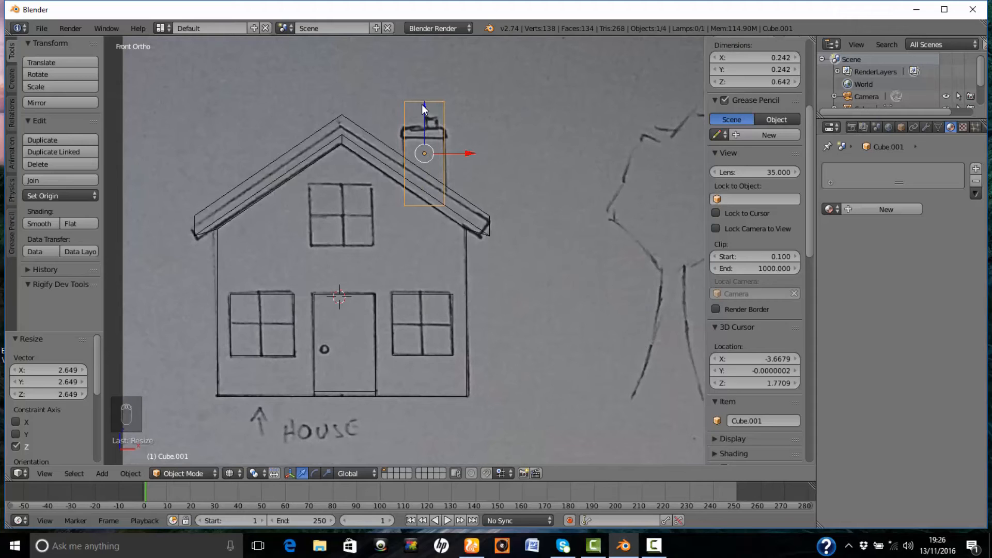
pyautogui.moveTo(422, 104); pyautogui.dragTo(430, 140)
# Move the chimney about 0.66 units along negative Y towards the front of the house, using the top view.
pyautogui.moveTo(430, 139)
pyautogui.mouseDown(button='middle')
pyautogui.moveTo(519, 144)
pyautogui.moveTo(549, 157)
pyautogui.mouseUp(button='middle')
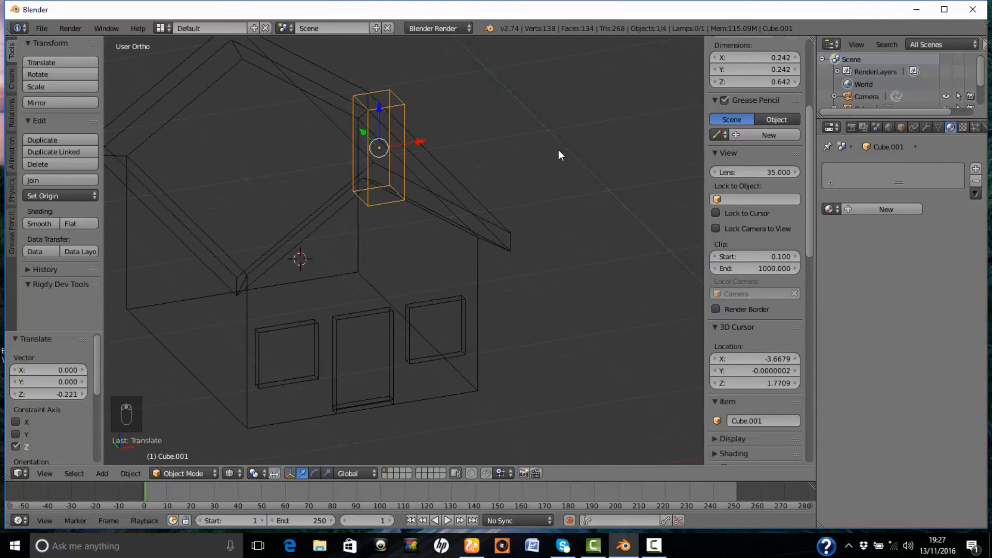
pyautogui.press('KP_7')
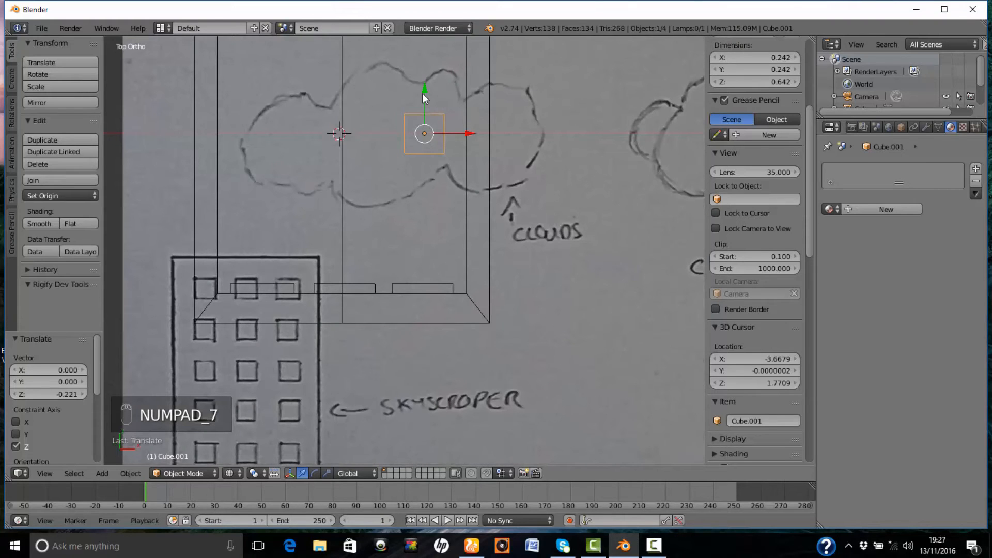
pyautogui.moveTo(423, 93); pyautogui.dragTo(435, 200)
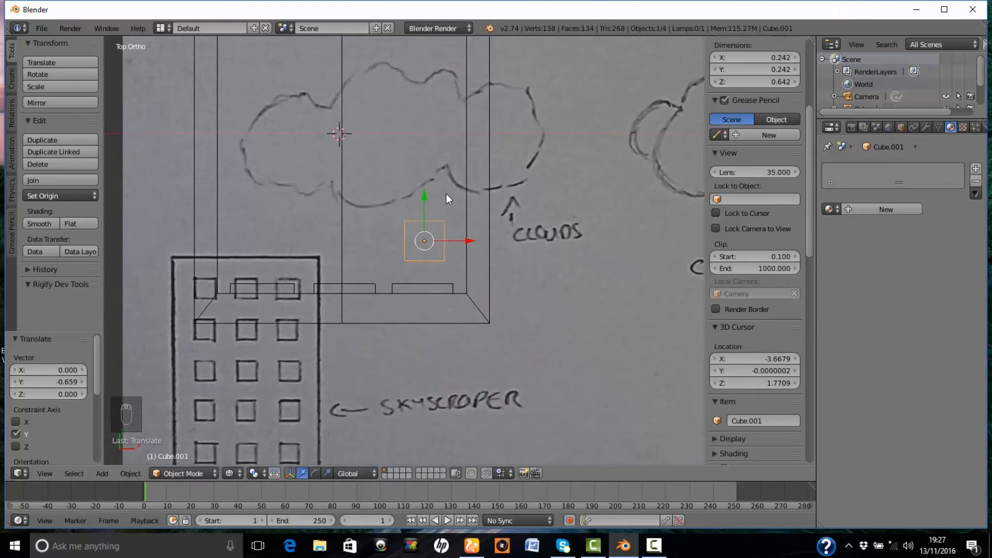
# Extrude the chimney's top face in place and scale it outwards by about 1.85 to form the overhanging base of the cap.
pyautogui.press('KP_1')
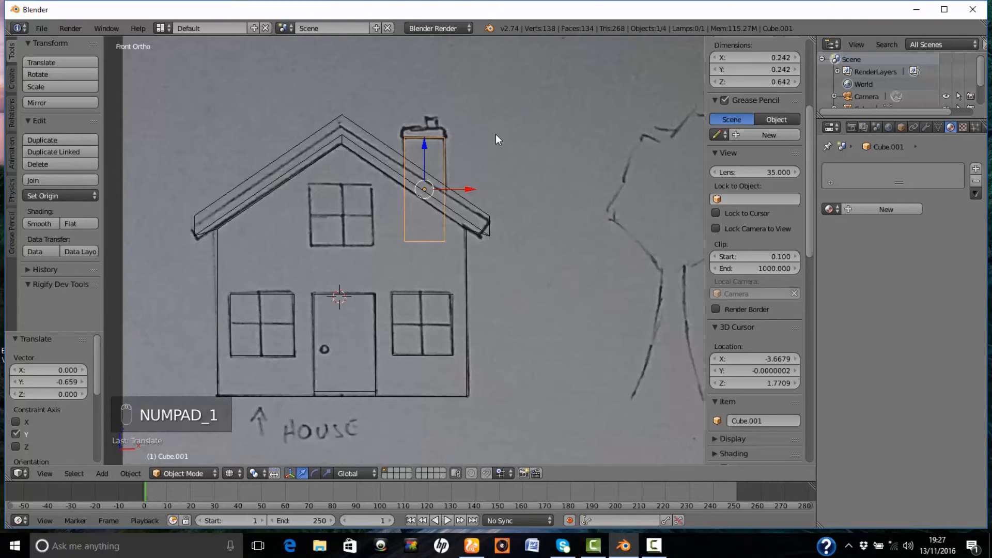
pyautogui.press('Tab')
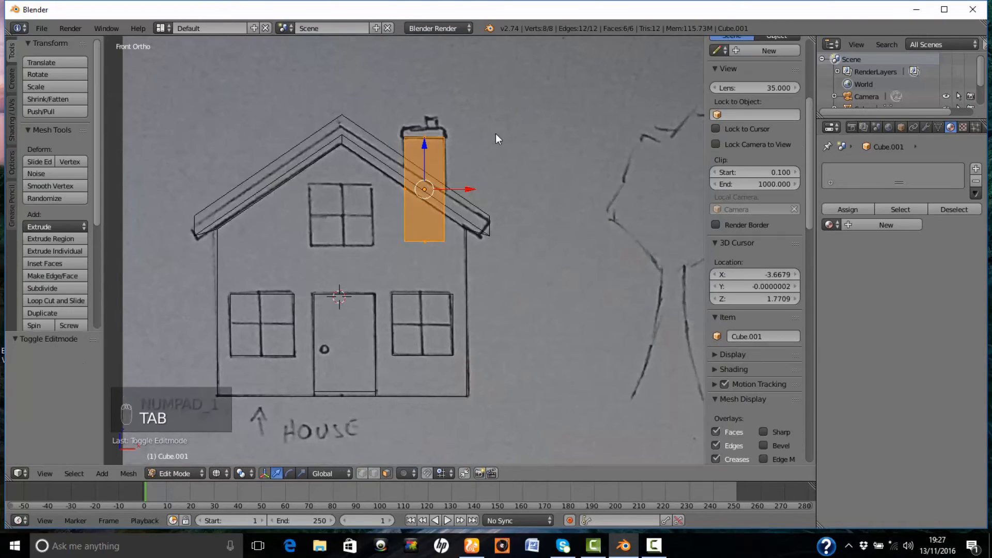
pyautogui.press('a')
pyautogui.press('a')
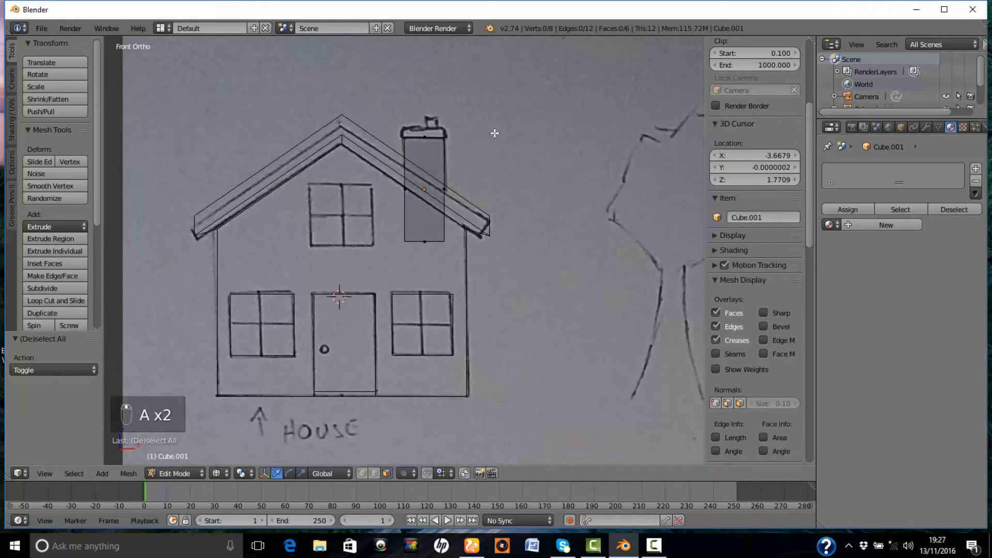
pyautogui.moveTo(494, 134); pyautogui.dragTo(504, 165, button='middle')
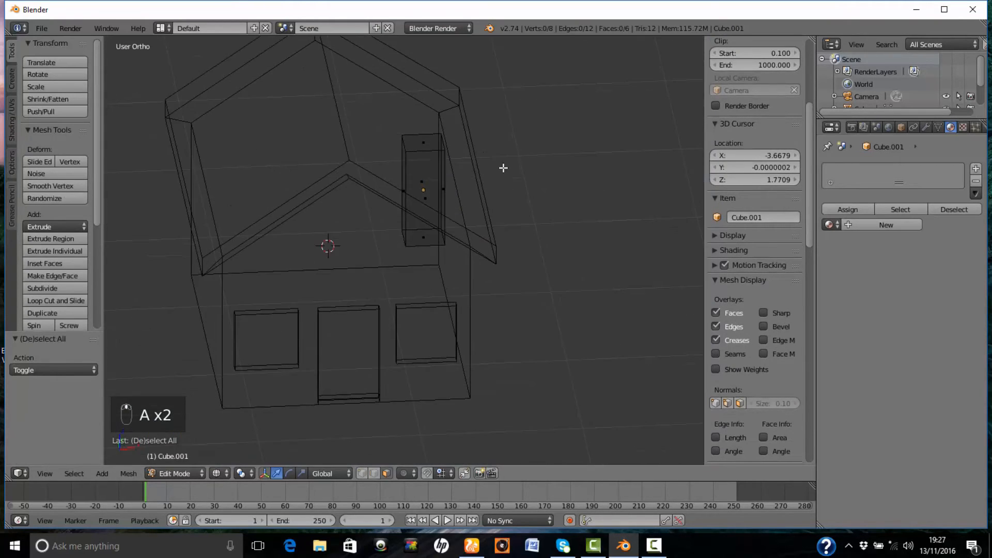
pyautogui.rightClick(435, 145)
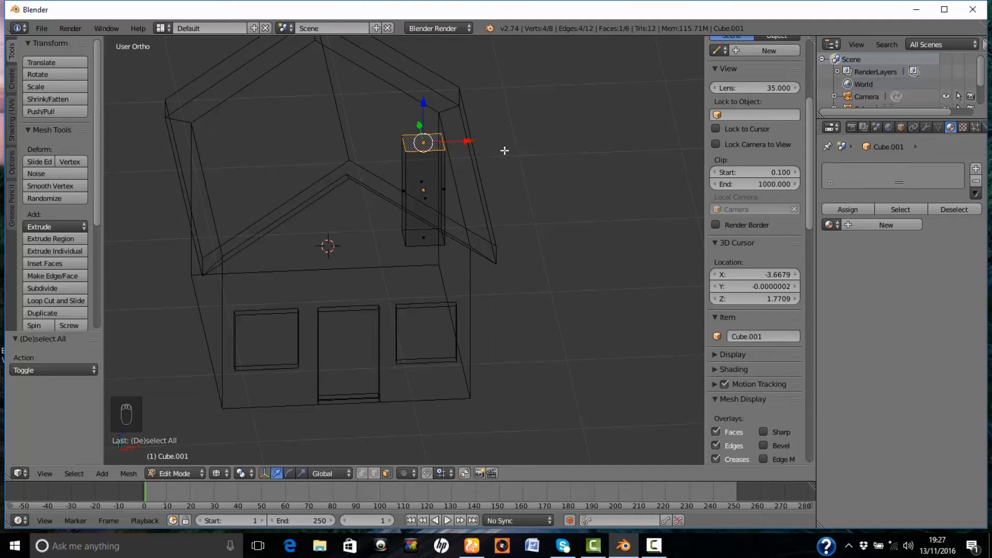
pyautogui.press('KP_1')
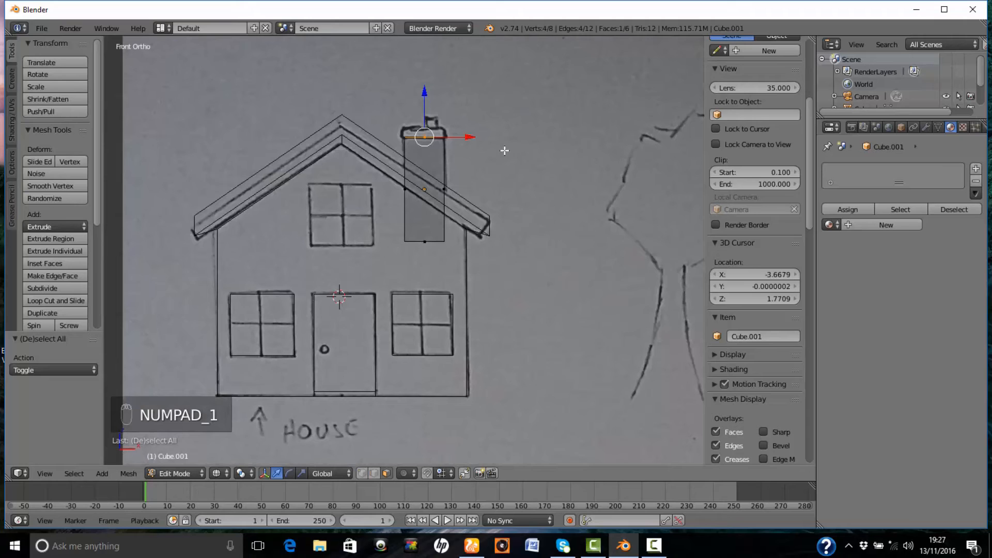
pyautogui.press('e')
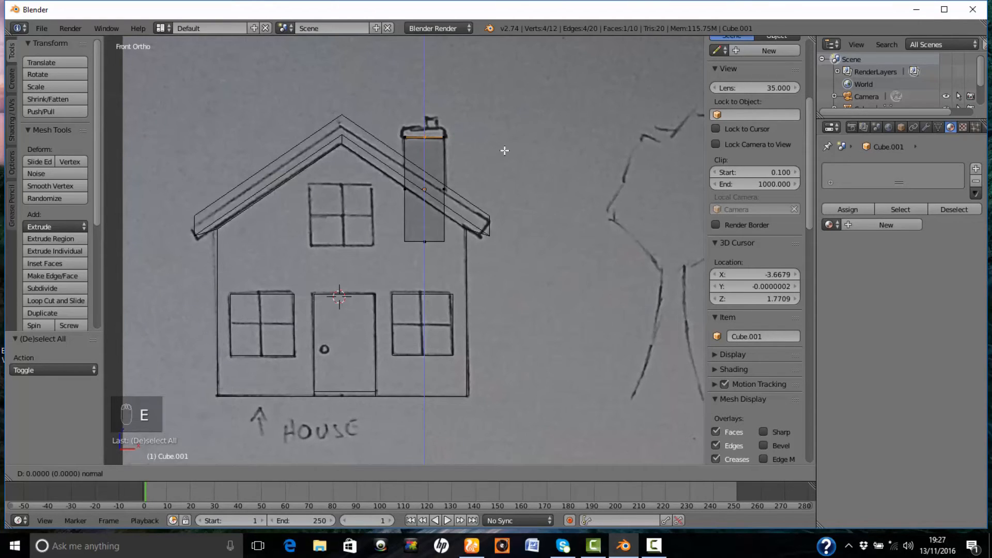
pyautogui.rightClick(505, 151)
pyautogui.press('s')
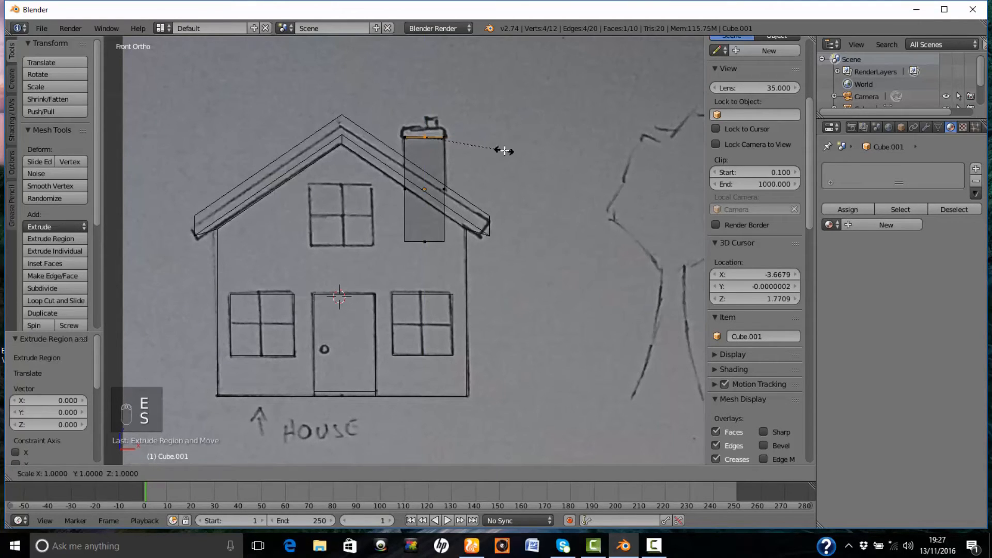
pyautogui.click(569, 176)
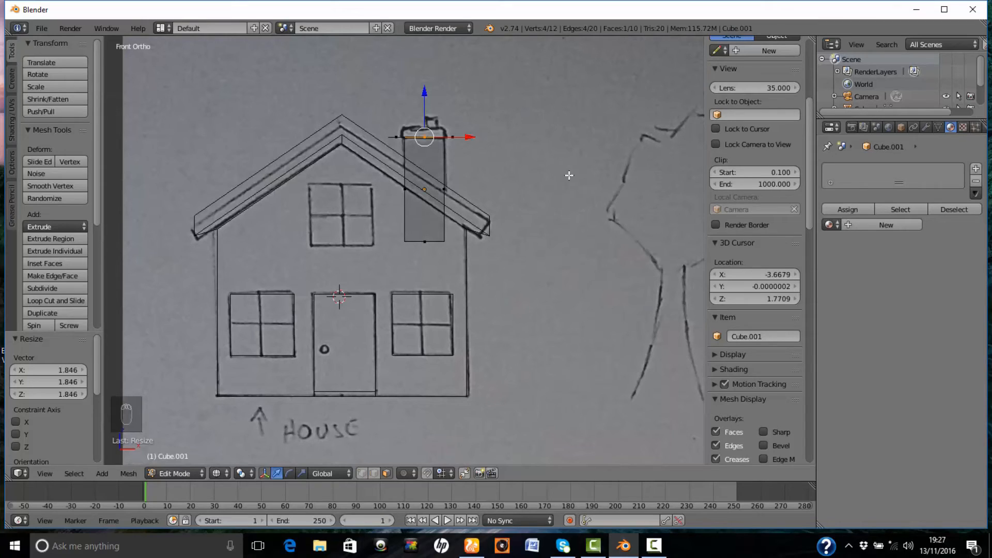
# Extrude the widened top face up about 0.07 to give the chimney cap its thickness, and return to the solid view.
pyautogui.press('e')
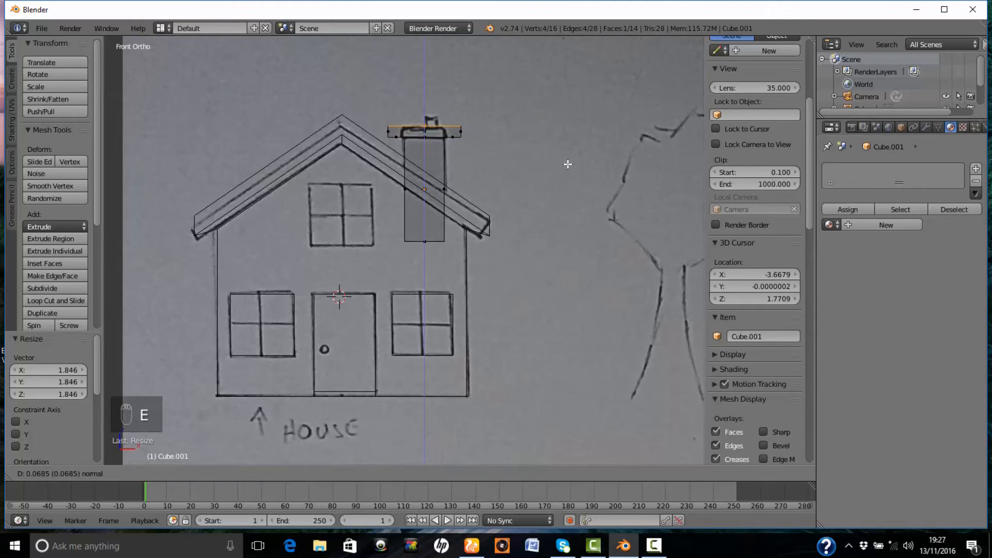
pyautogui.click(568, 163)
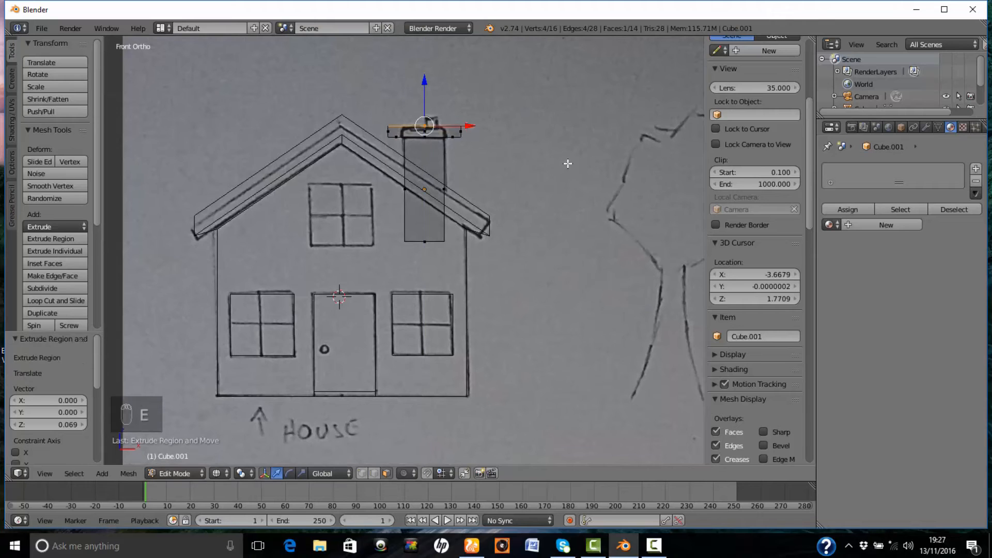
pyautogui.press('Tab')
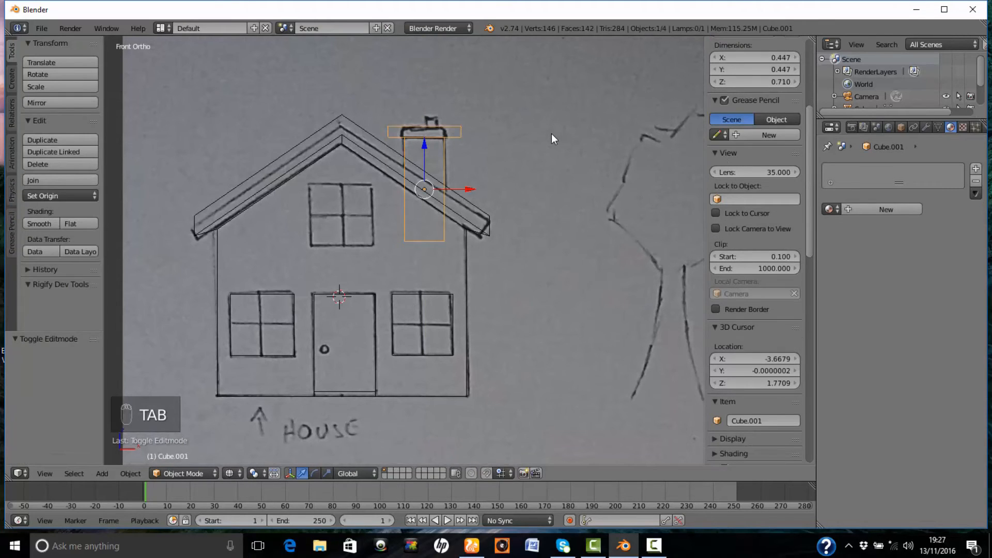
pyautogui.press('z')
pyautogui.moveTo(538, 129)
pyautogui.mouseDown(button='middle')
pyautogui.moveTo(519, 132)
pyautogui.moveTo(553, 162)
pyautogui.moveTo(580, 137)
pyautogui.moveTo(554, 153)
pyautogui.moveTo(437, 118)
pyautogui.moveTo(436, 144)
pyautogui.moveTo(454, 153)
pyautogui.mouseUp(button='middle')
# Add a 32-vertex cylinder at the sketched chimney pot and scale it down to about 0.16 units.
pyautogui.press('KP_1')
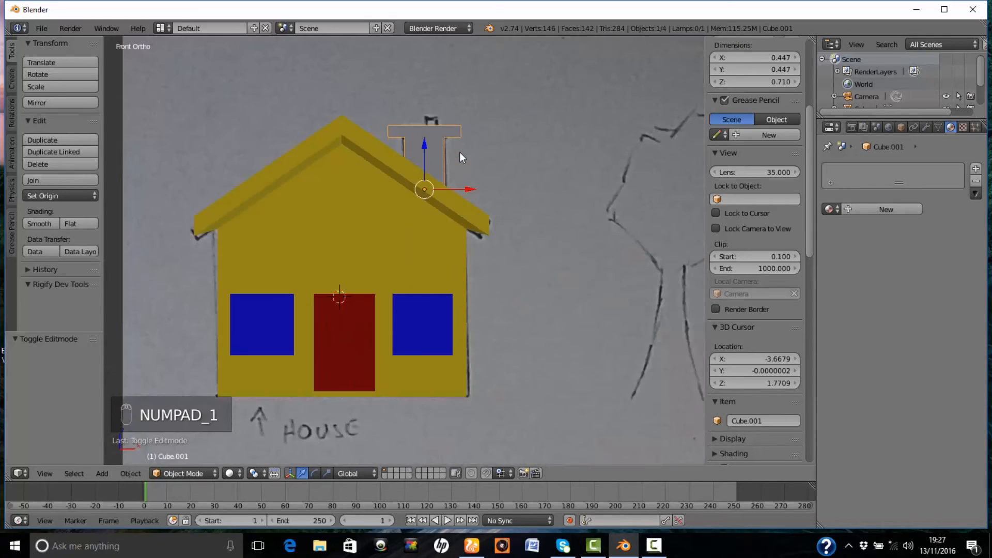
pyautogui.click(432, 119)
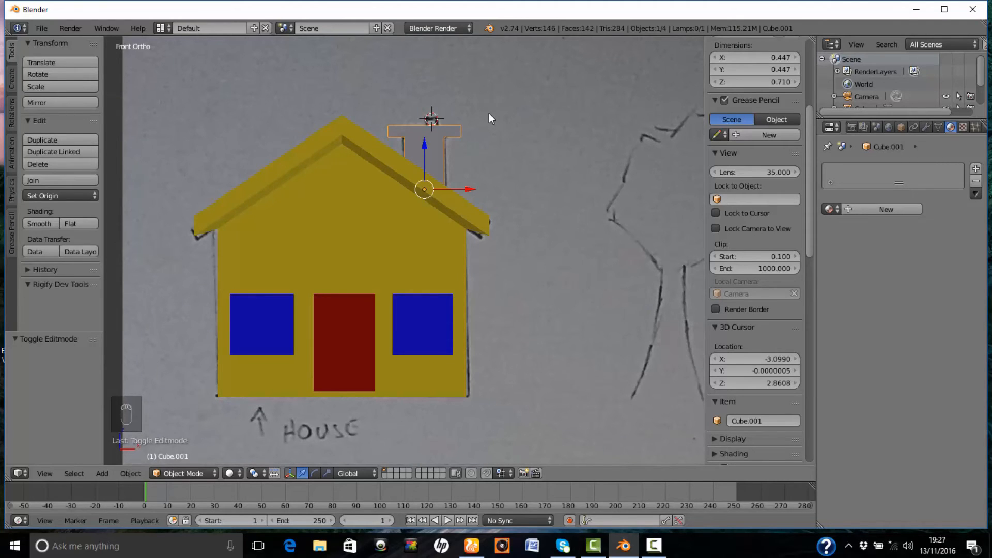
pyautogui.hotkey('shift', 'a')
pyautogui.moveTo(488, 114)
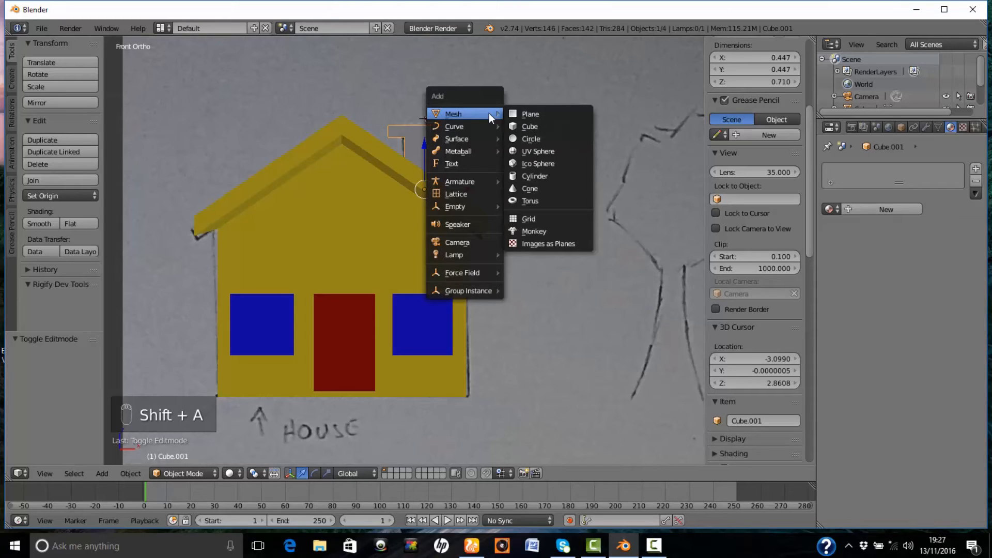
pyautogui.click(553, 172)
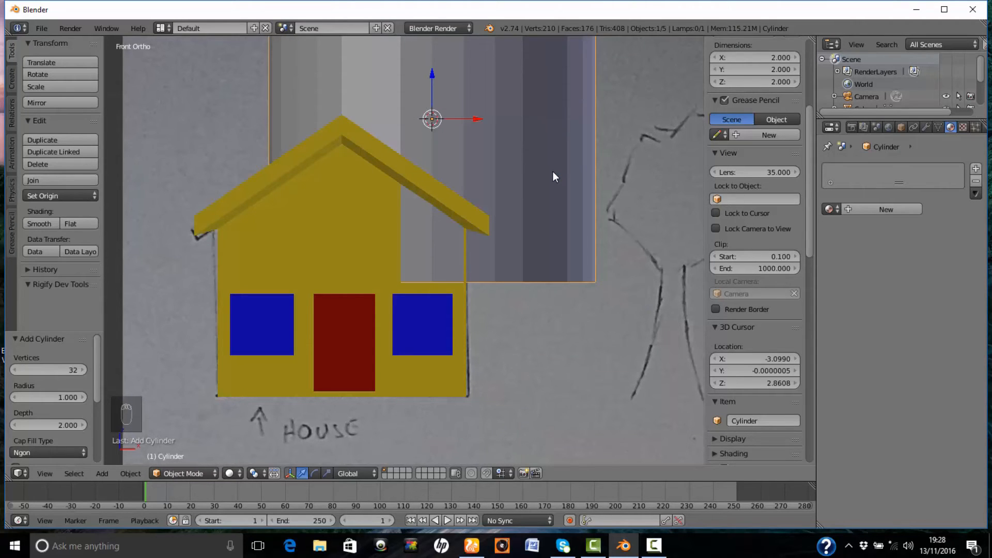
pyautogui.press('s')
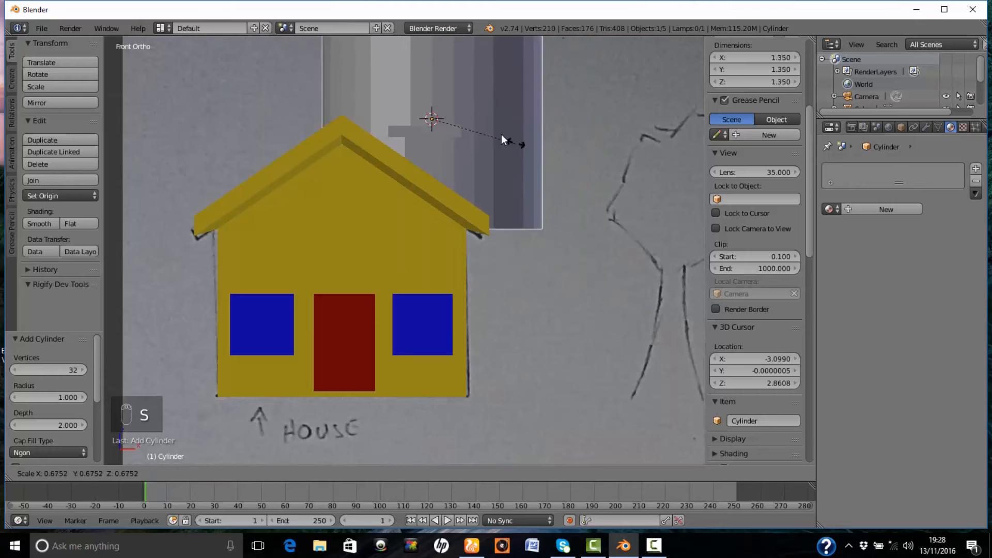
pyautogui.click(436, 110)
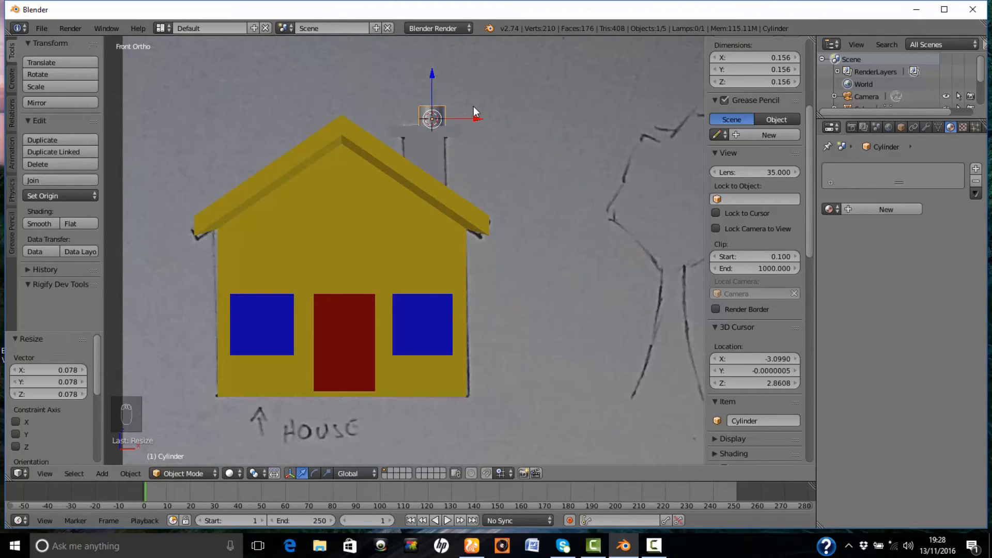
# Shrink the cylinder to about 0.09 units to match the sketched pot and lower it about 0.015 onto the chimney cap.
pyautogui.press('z')
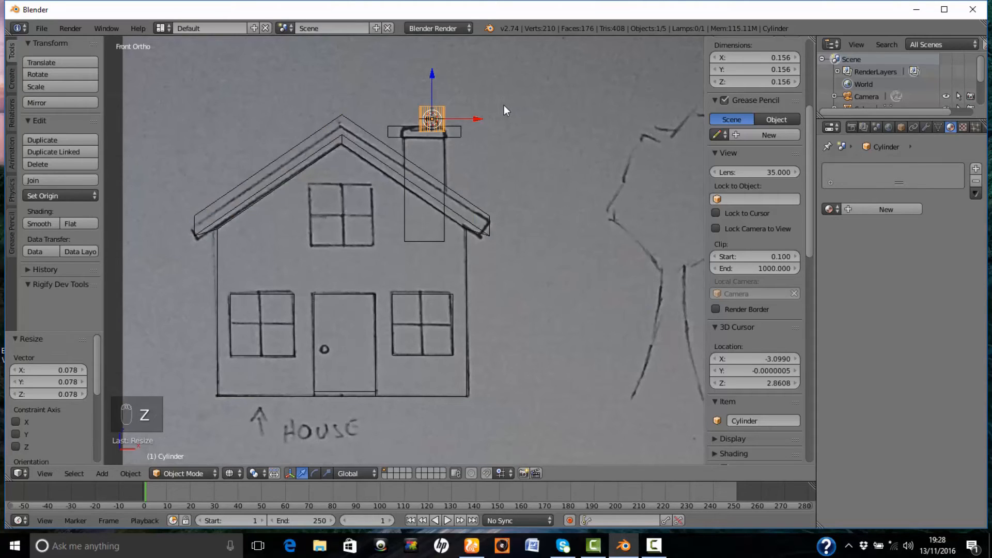
pyautogui.press('z')
pyautogui.press('z')
pyautogui.press('s')
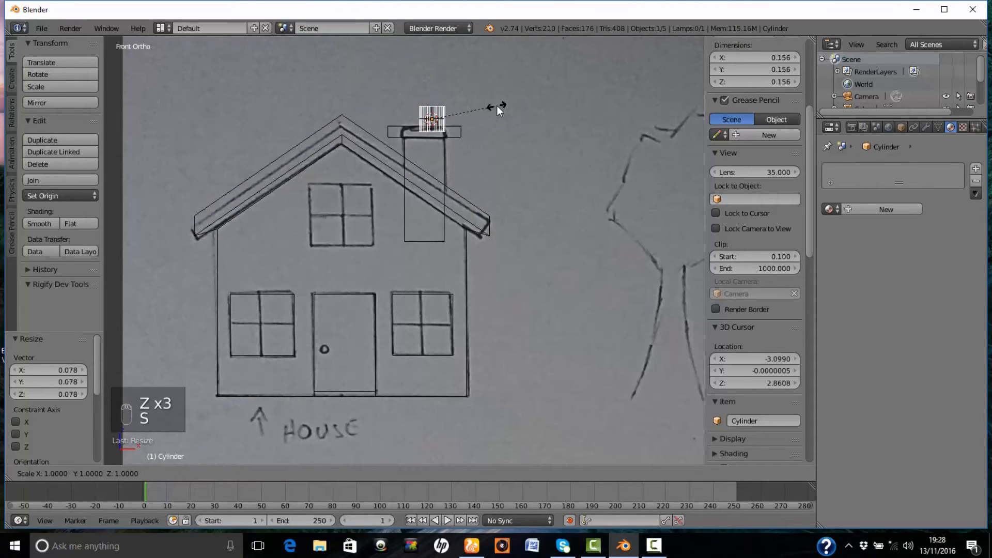
pyautogui.click(471, 111)
pyautogui.moveTo(431, 80)
pyautogui.mouseDown()
pyautogui.moveTo(430, 92)
pyautogui.moveTo(432, 83)
pyautogui.mouseUp()
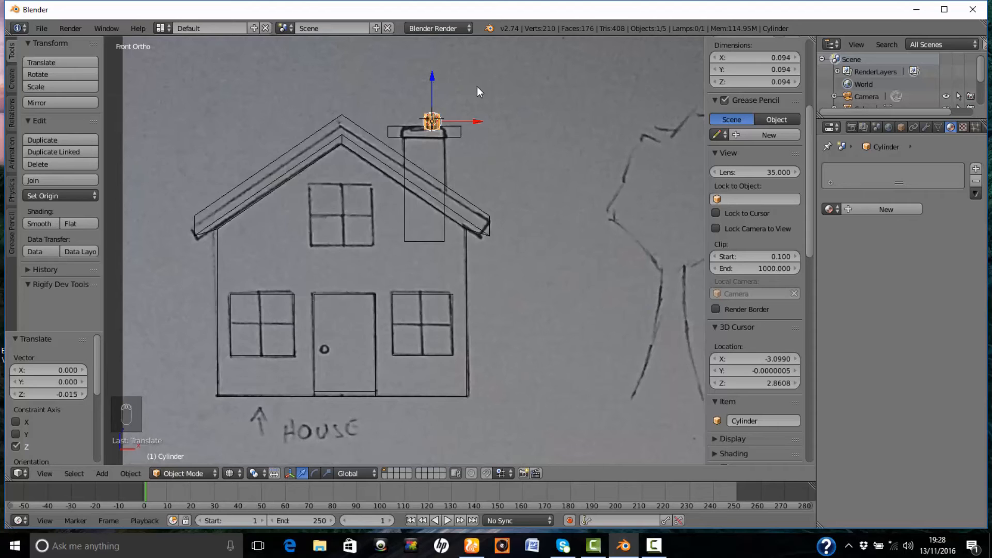
# Move the cylinder about 0.70 units along negative Y onto the chimney cap, using the right side view.
pyautogui.press('z')
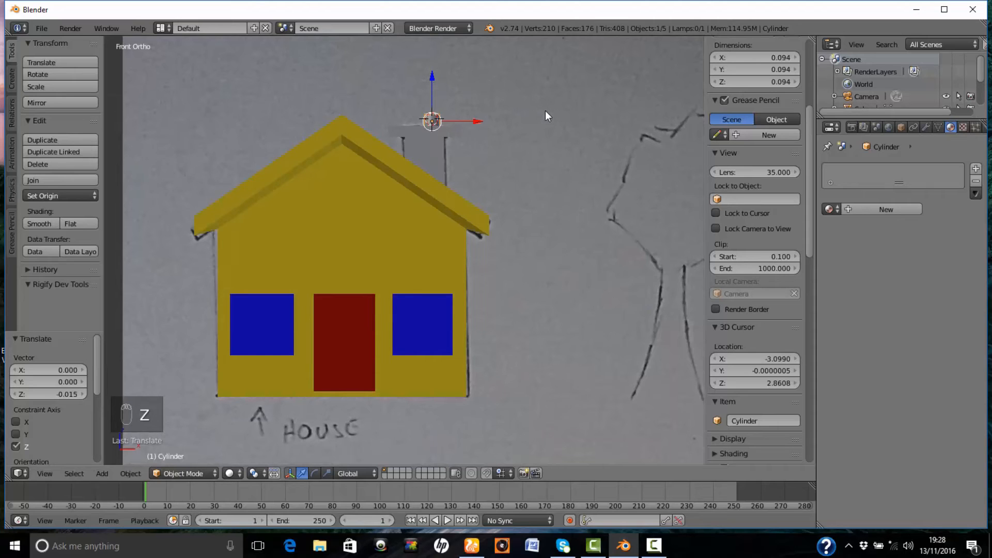
pyautogui.press('KP_3')
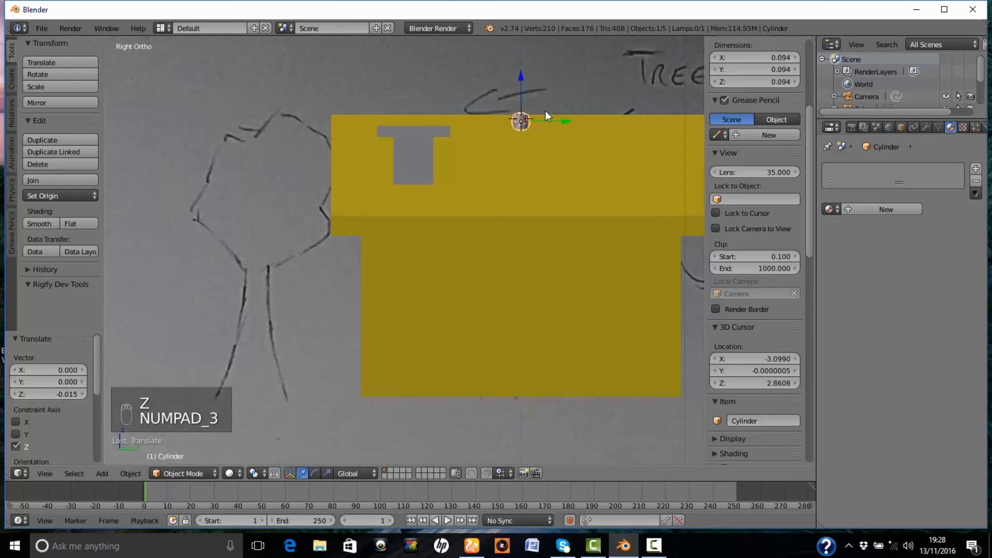
pyautogui.moveTo(563, 119); pyautogui.dragTo(451, 124)
pyautogui.moveTo(339, 86)
pyautogui.mouseDown(button='middle')
pyautogui.moveTo(375, 146)
pyautogui.moveTo(426, 130)
pyautogui.moveTo(461, 100)
pyautogui.mouseUp(button='middle')
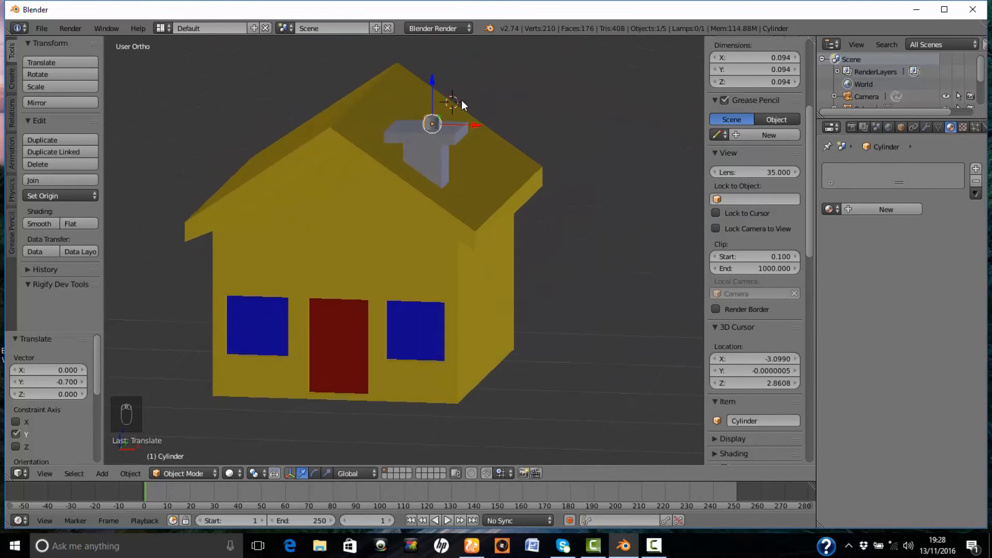
# Assign the existing house material to the chimney.
pyautogui.rightClick(437, 154)
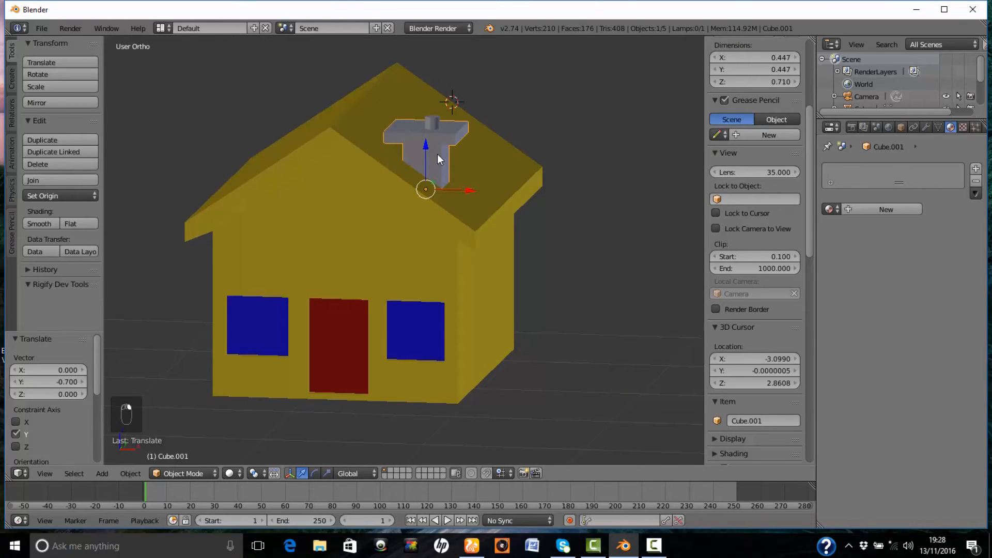
pyautogui.click(838, 212)
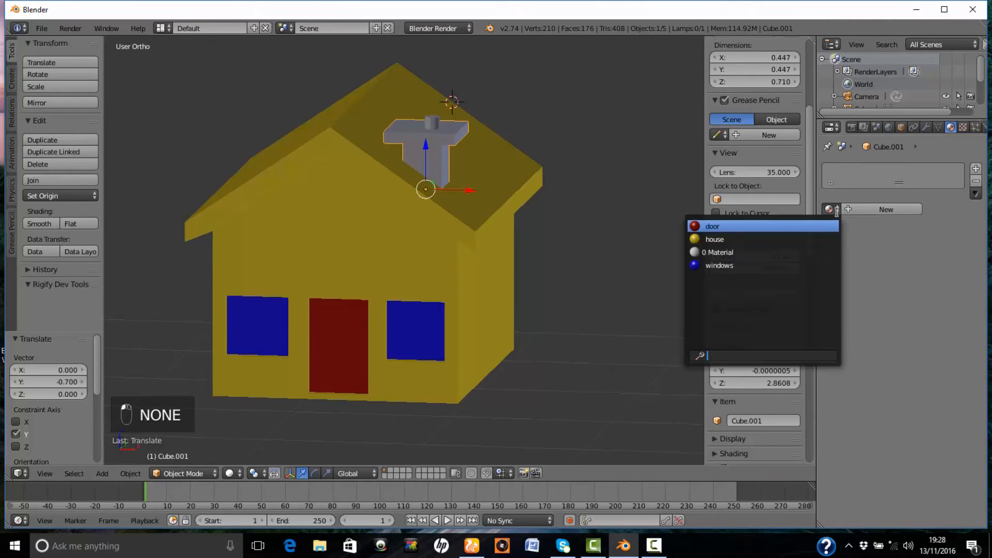
pyautogui.click(783, 235)
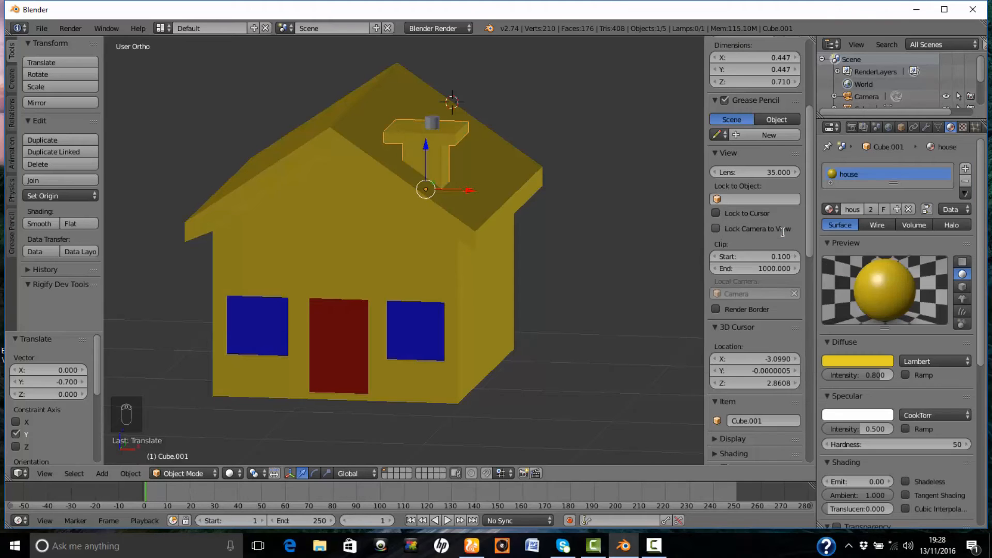
# Give the cylinder on the chimney a new dark grey material named chimney pot.
pyautogui.rightClick(433, 121)
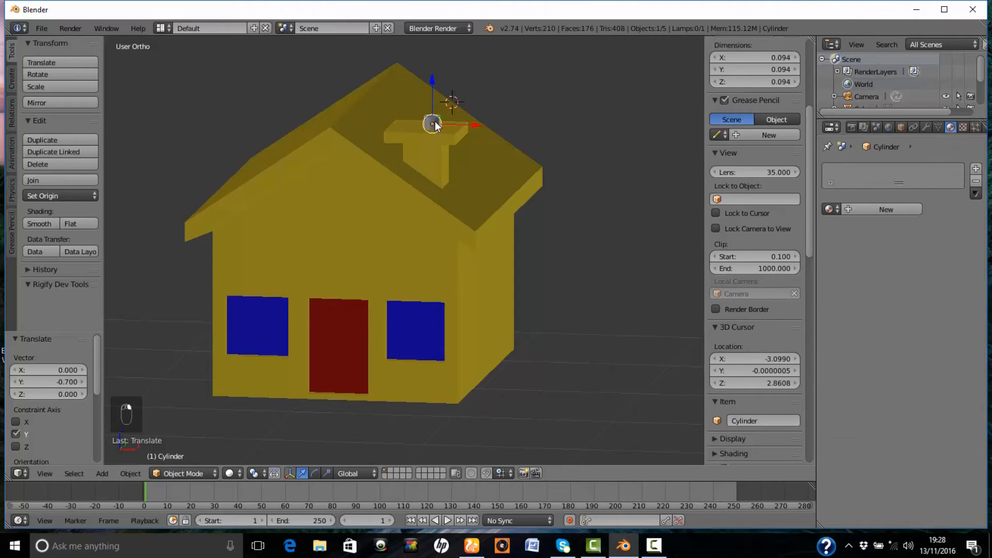
pyautogui.click(886, 209)
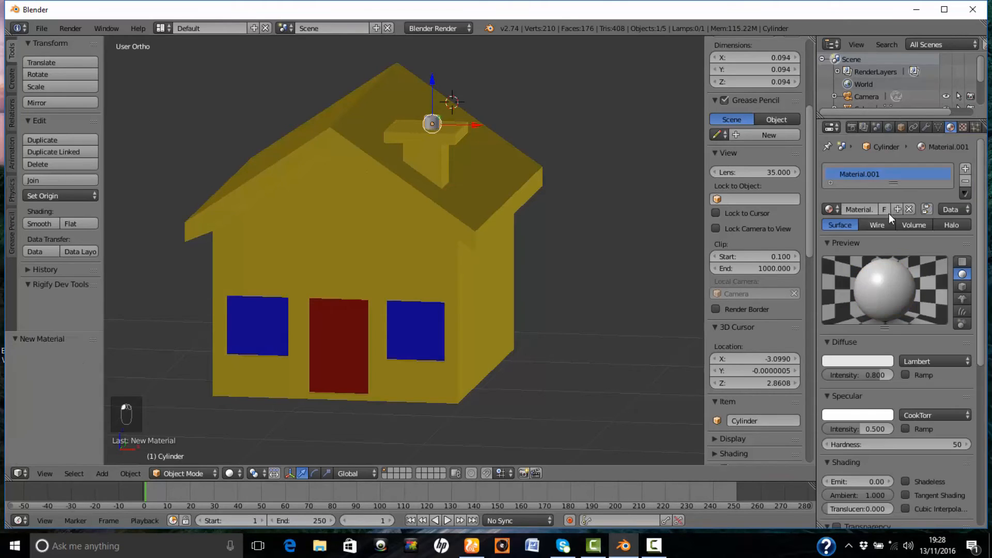
pyautogui.click(866, 360)
pyautogui.moveTo(883, 204); pyautogui.dragTo(883, 242)
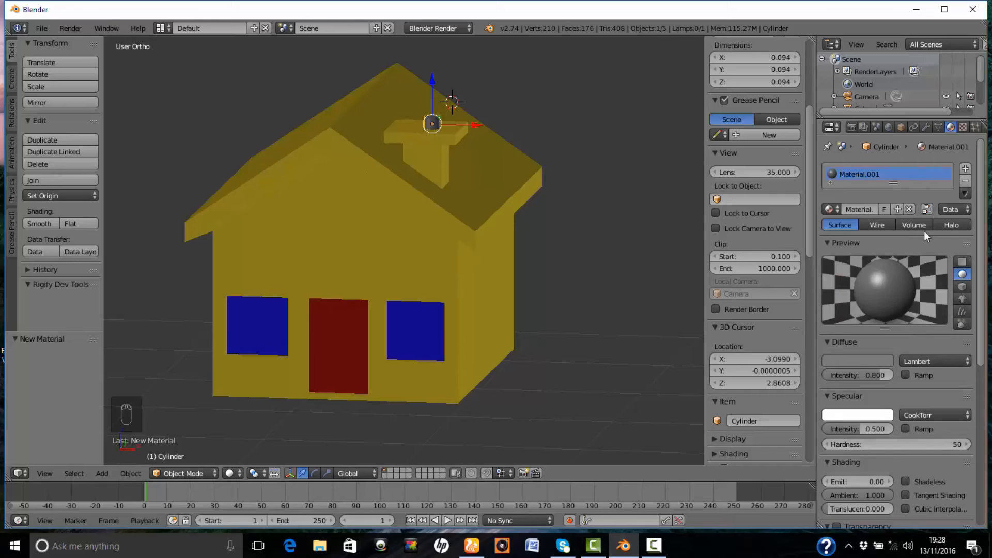
pyautogui.click(866, 208)
pyautogui.write('chim')
pyautogui.write('ney_bot')
pyautogui.press('Return')
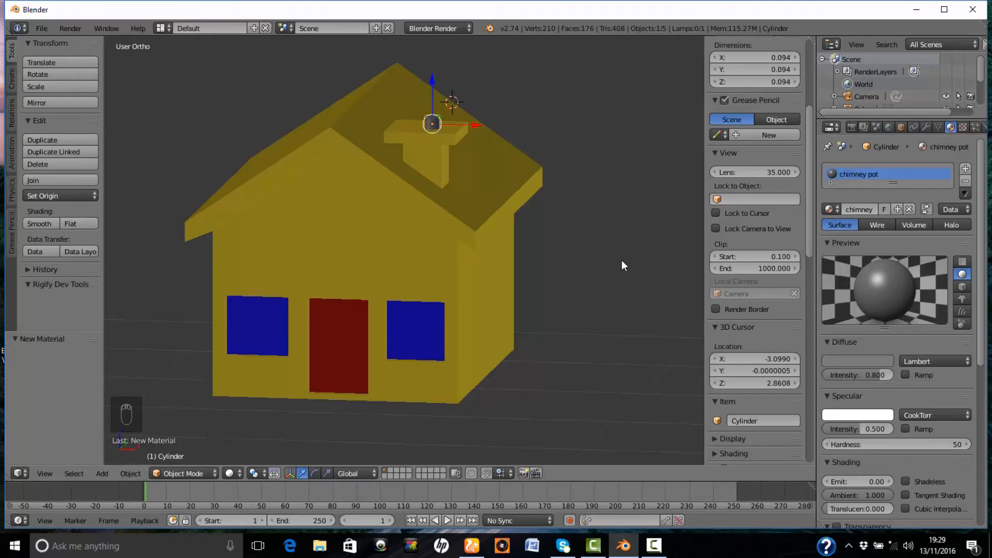
# Enter Edit Mode on the house and select the top faces of the roof slope opposite the chimney.
pyautogui.press('KP_1')
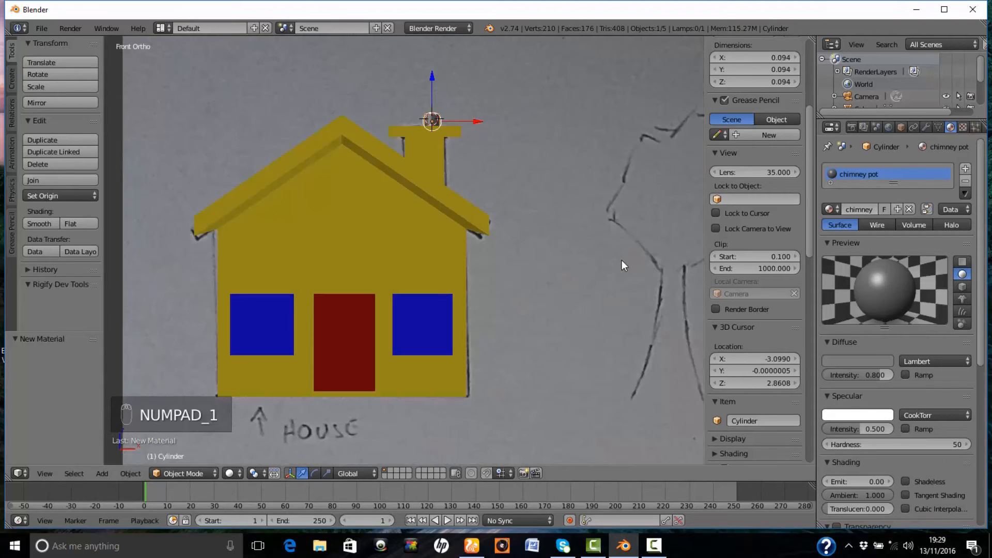
pyautogui.rightClick(362, 200)
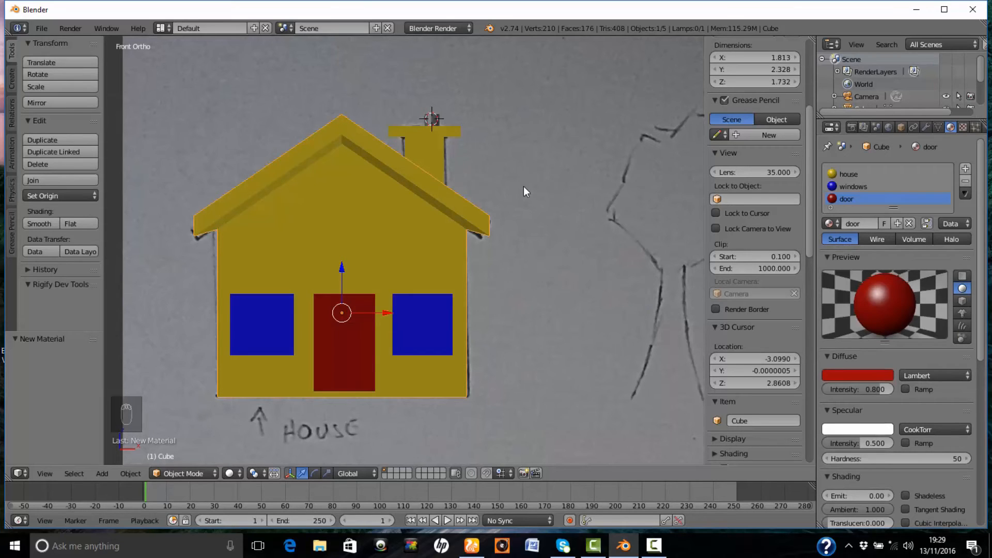
pyautogui.press('Tab')
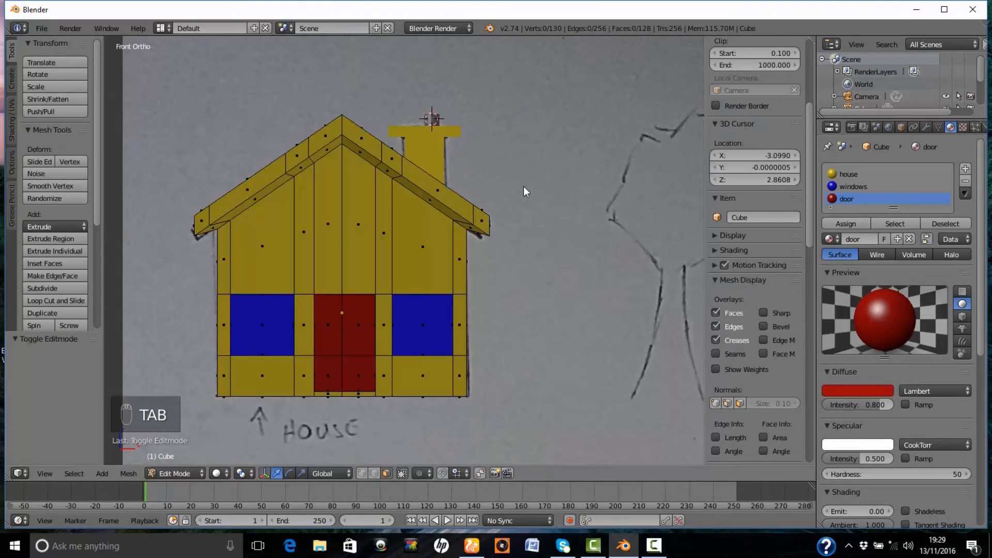
pyautogui.moveTo(532, 166); pyautogui.dragTo(553, 201, button='middle')
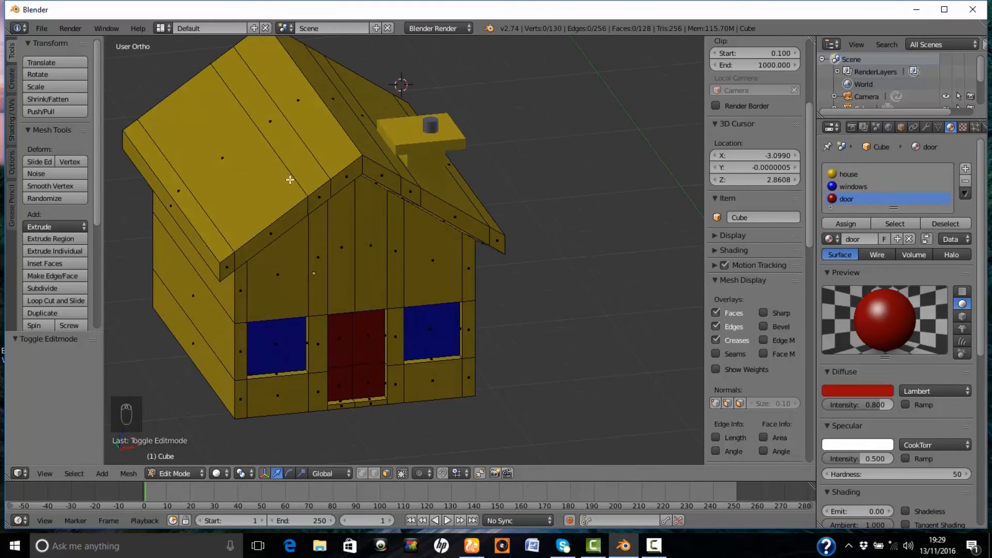
pyautogui.press('c')
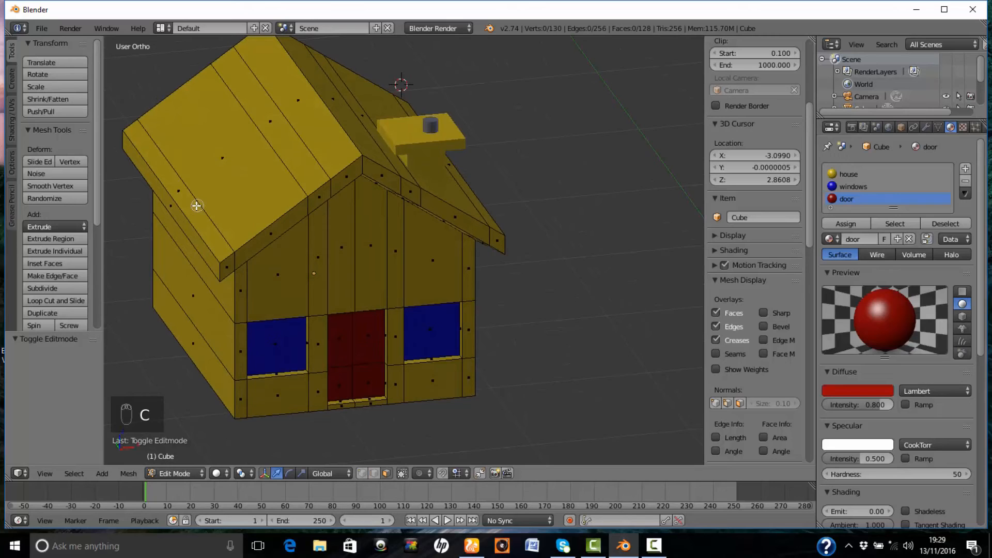
pyautogui.moveTo(196, 205)
pyautogui.mouseDown()
pyautogui.moveTo(203, 166)
pyautogui.moveTo(310, 116)
pyautogui.mouseUp()
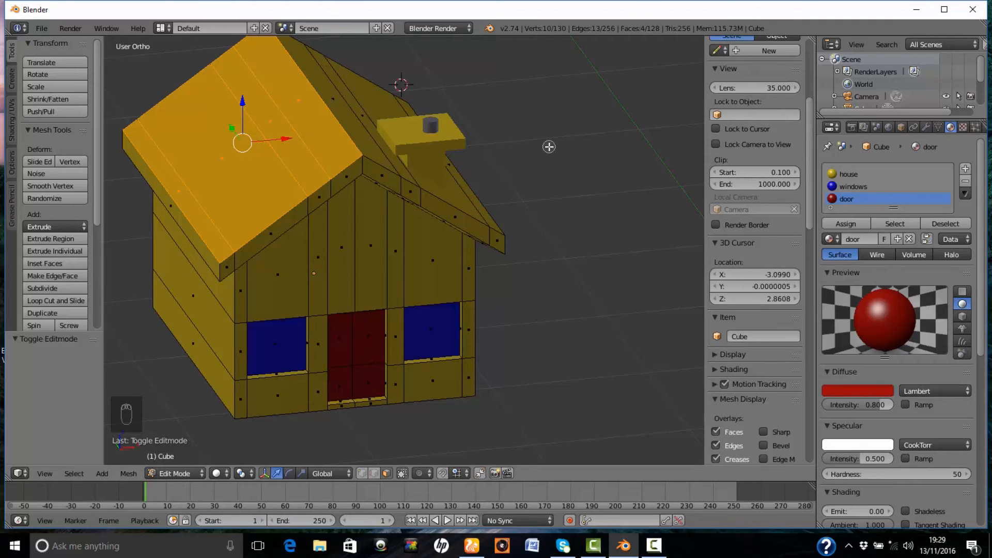
pyautogui.rightClick(548, 147)
# Add the chimney-side roof slope, its eave edge and the rear gable edge faces of the roof to the selection.
pyautogui.moveTo(550, 165); pyautogui.dragTo(465, 171, button='middle')
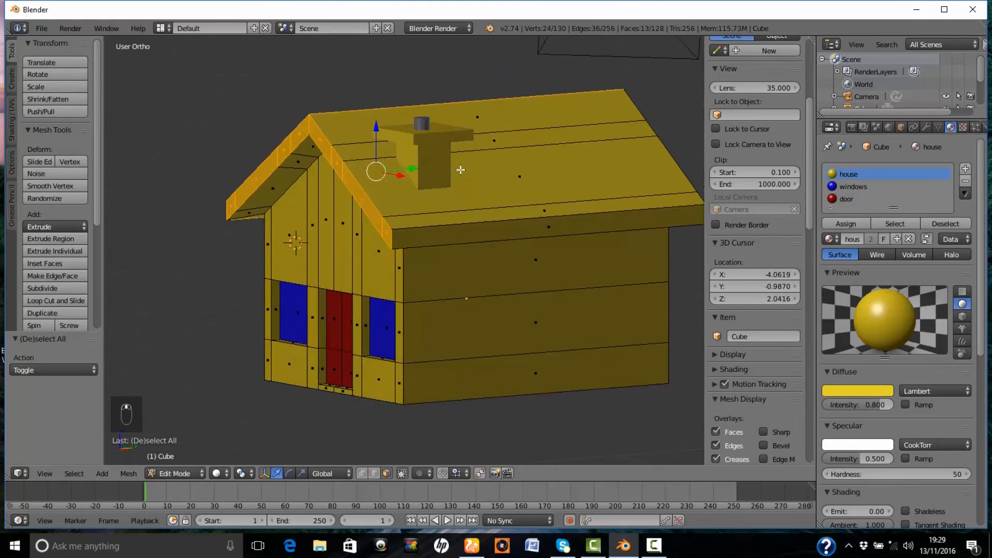
pyautogui.press('c')
pyautogui.moveTo(518, 110); pyautogui.dragTo(570, 216)
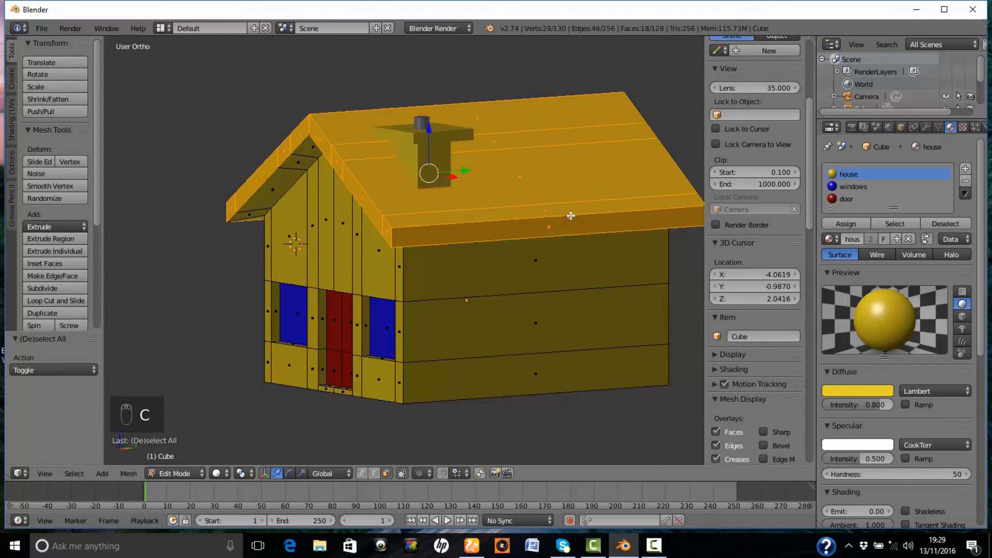
pyautogui.keyDown('shift'); pyautogui.moveTo(629, 269); pyautogui.dragTo(509, 252, button='middle'); pyautogui.keyUp('shift')
pyautogui.keyDown('shift'); pyautogui.moveTo(644, 126); pyautogui.dragTo(480, 134, button='middle'); pyautogui.keyUp('shift')
pyautogui.scroll(2, 480, 134)
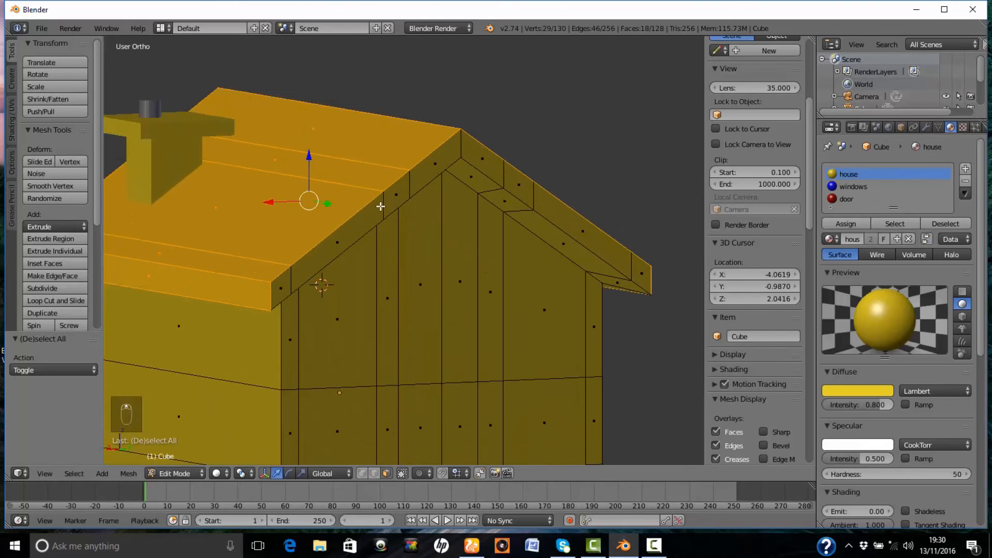
pyautogui.press('c')
pyautogui.moveTo(292, 274)
pyautogui.mouseDown()
pyautogui.moveTo(285, 281)
pyautogui.moveTo(465, 144)
pyautogui.moveTo(640, 266)
pyautogui.mouseUp()
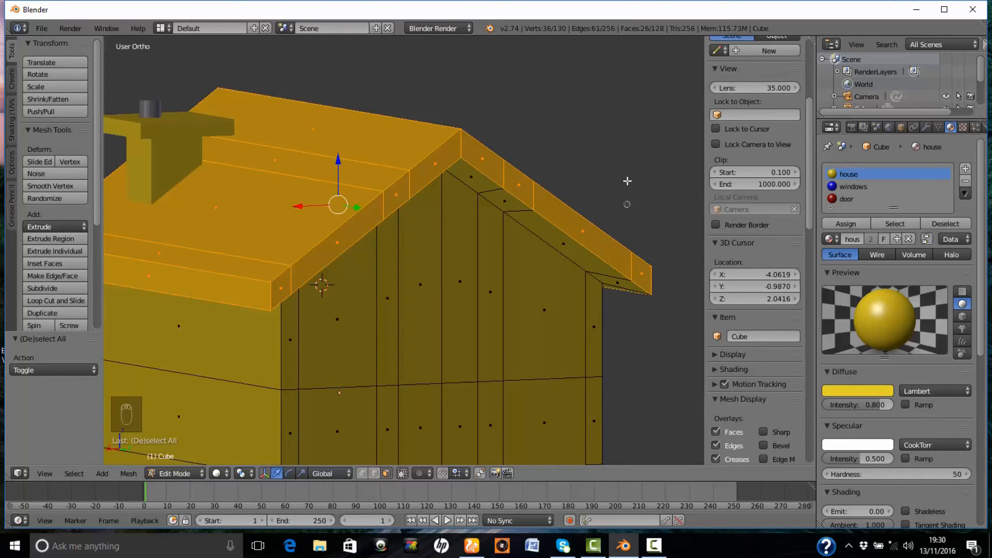
# Assign the existing chimney pot material to the selected roof faces through a new material slot and return to Object Mode.
pyautogui.moveTo(372, 84); pyautogui.dragTo(554, 95, button='middle')
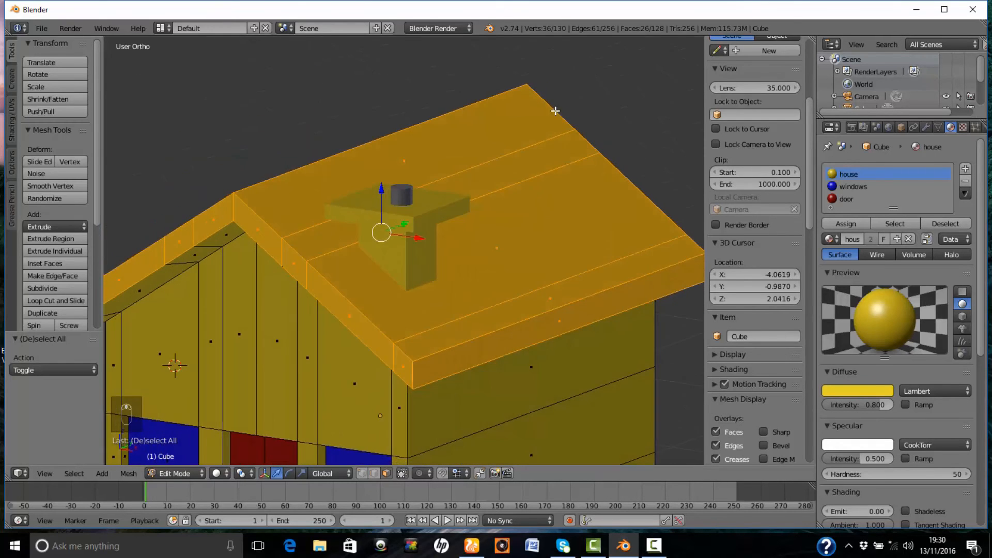
pyautogui.scroll(-3, 553, 103)
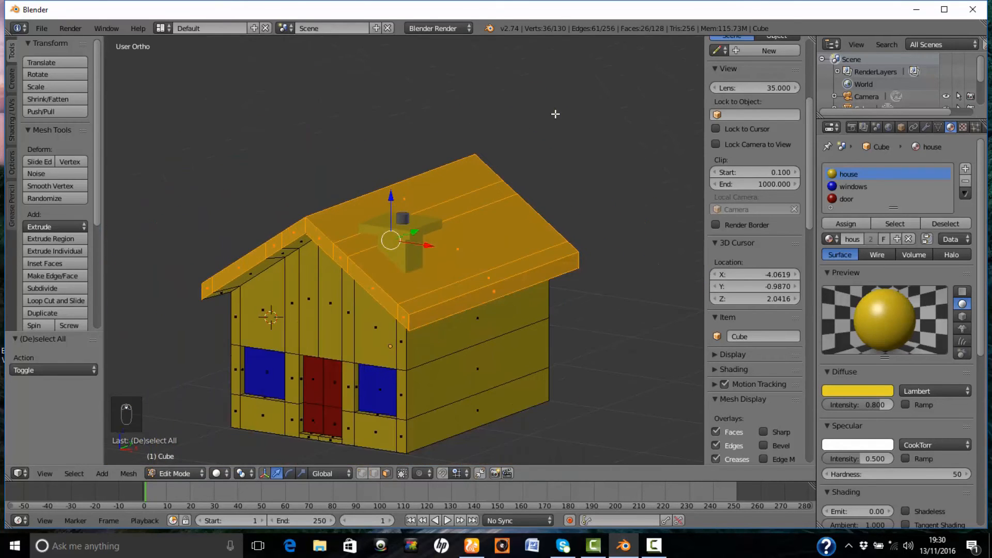
pyautogui.click(965, 169)
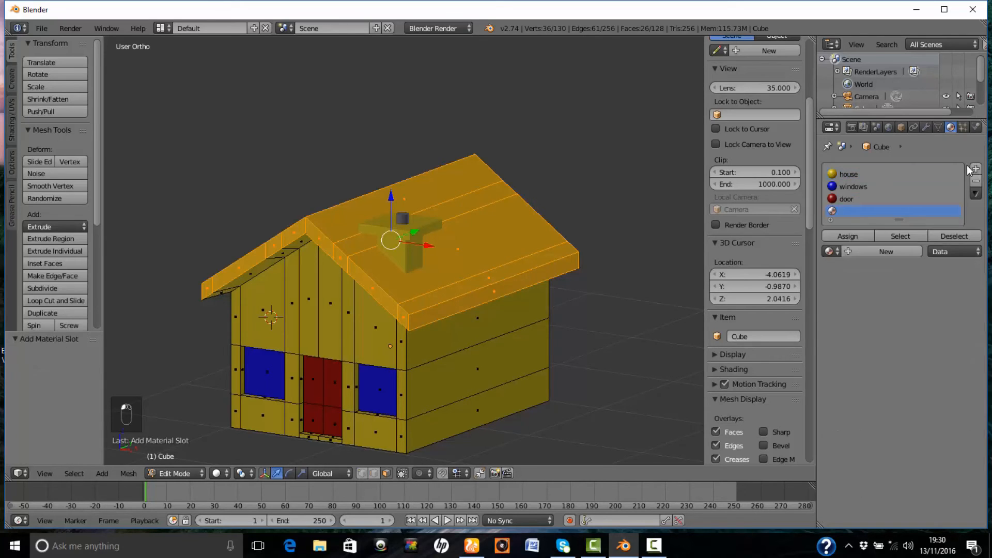
pyautogui.click(837, 250)
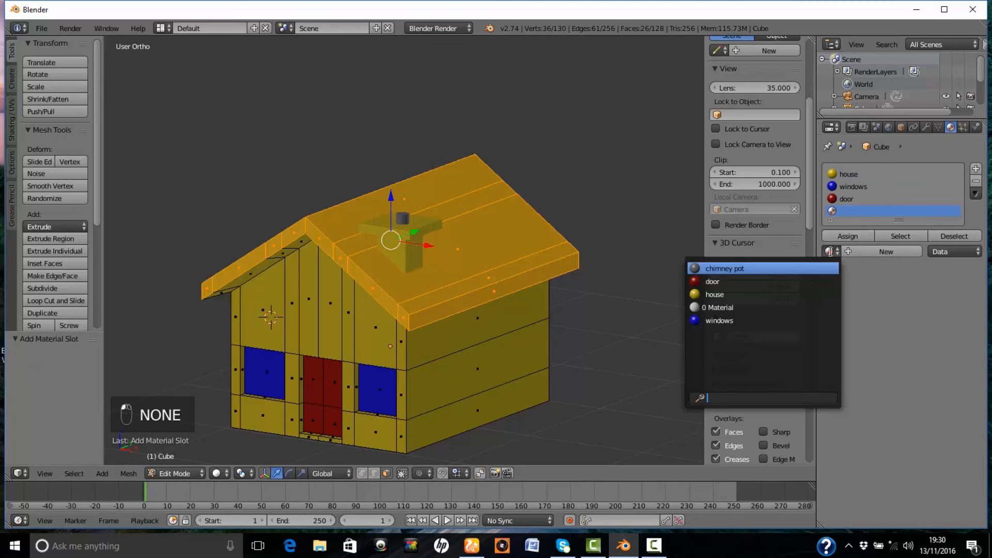
pyautogui.click(780, 268)
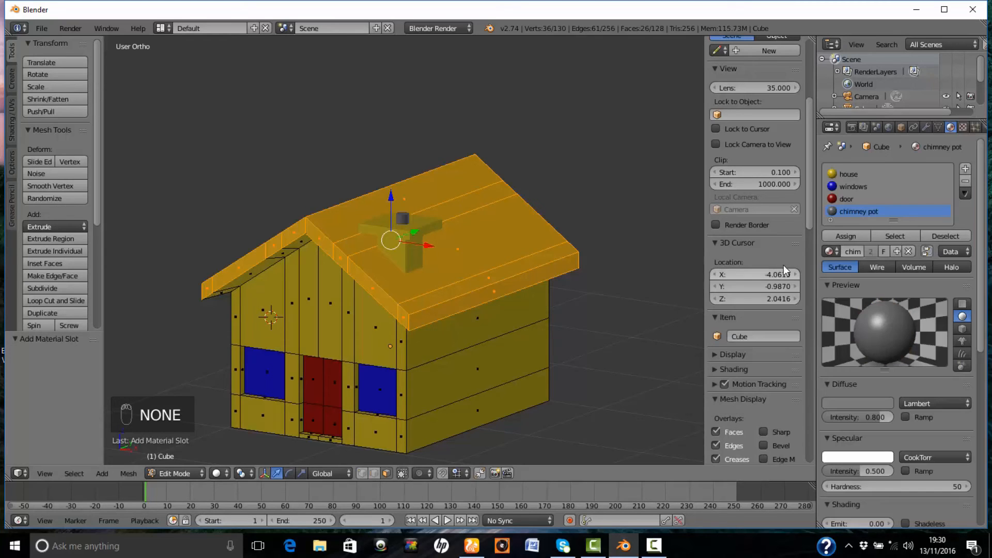
pyautogui.click(846, 236)
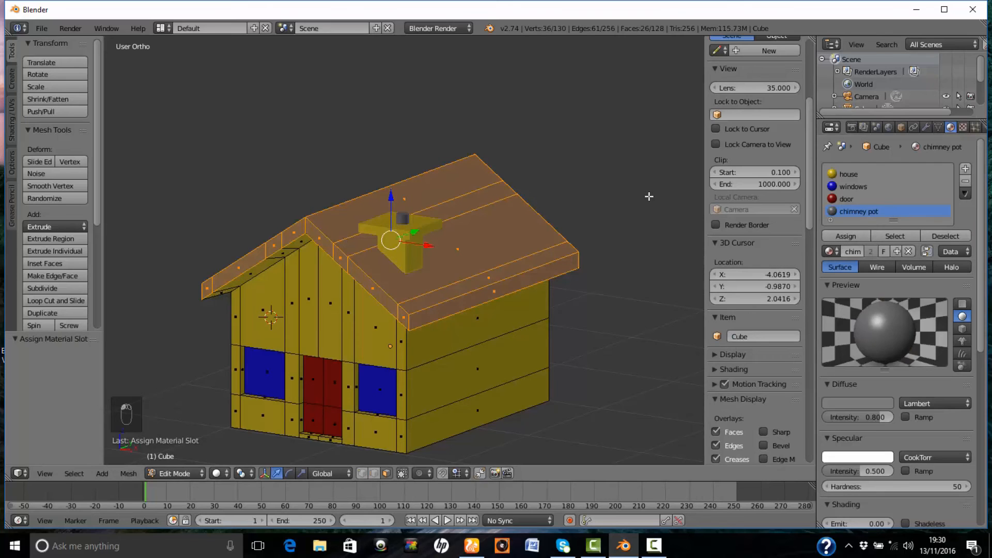
pyautogui.press('z')
pyautogui.press('z')
pyautogui.press('Tab')
pyautogui.moveTo(256, 132); pyautogui.dragTo(352, 106, button='middle')
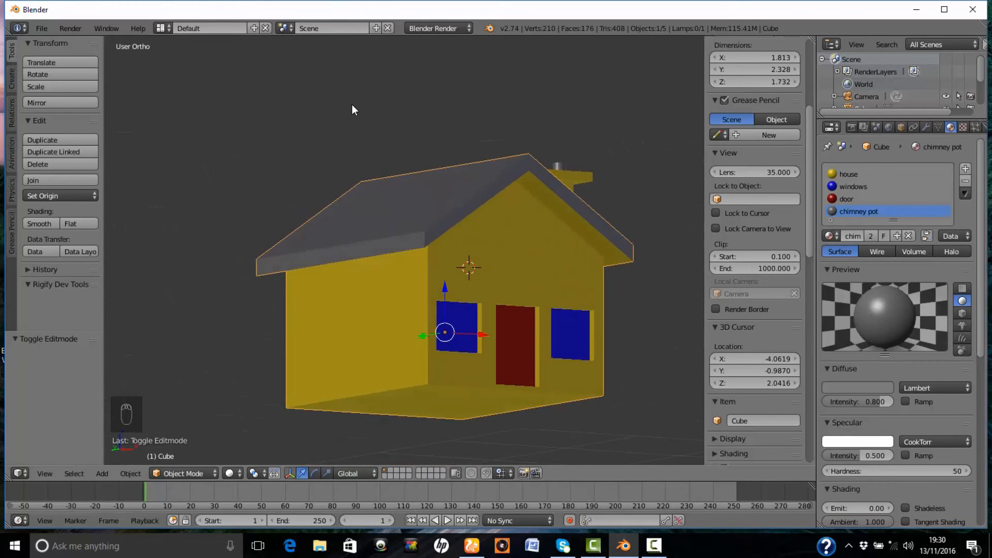
# Join the chimney pot cylinder and the chimney with the house into one object, keeping the house active.
pyautogui.press('KP_1')
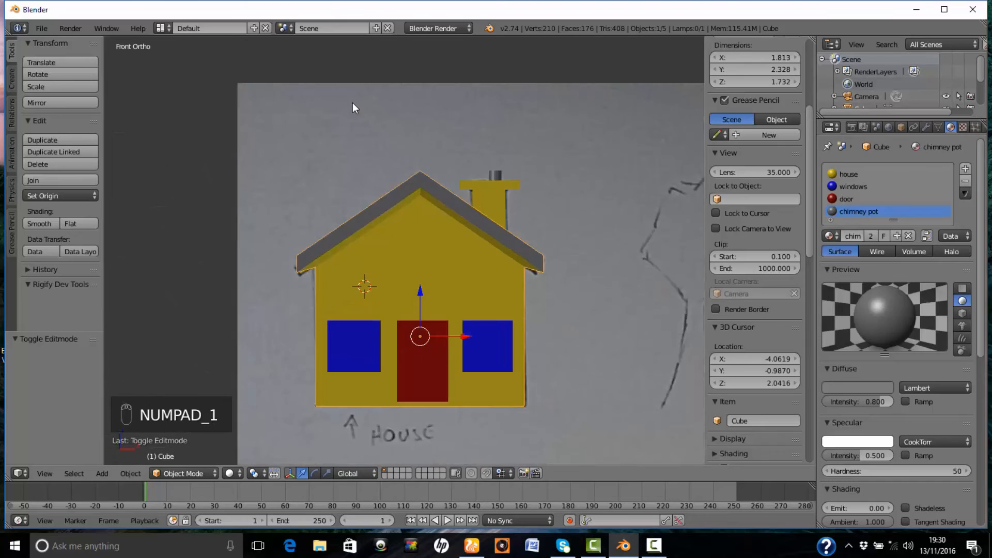
pyautogui.rightClick(494, 175)
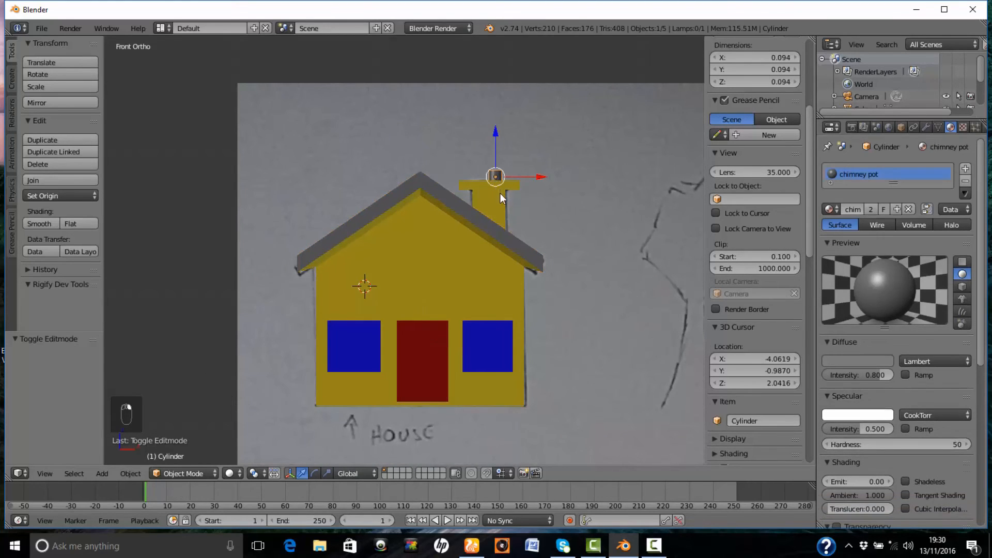
pyautogui.rightClick(499, 194)
pyautogui.rightClick(511, 247)
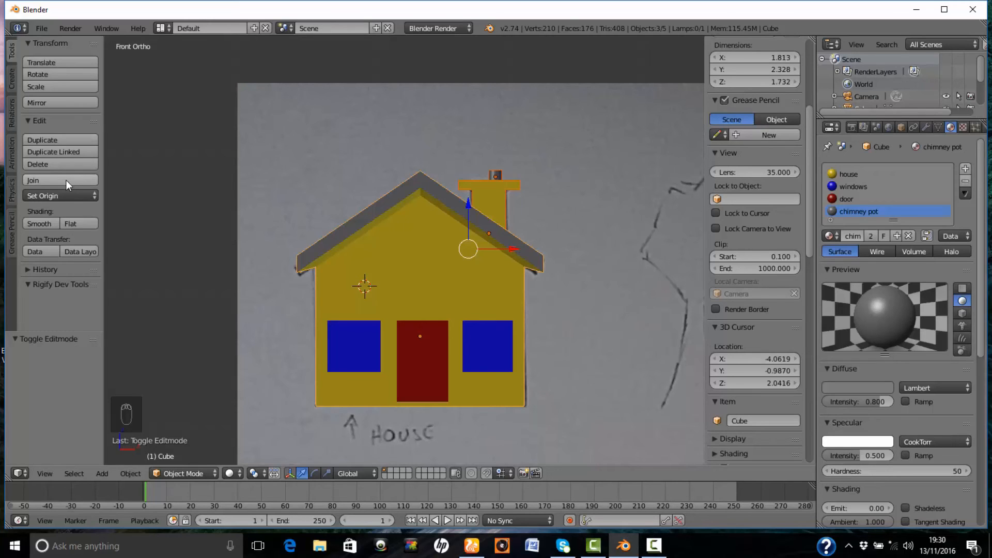
pyautogui.click(65, 180)
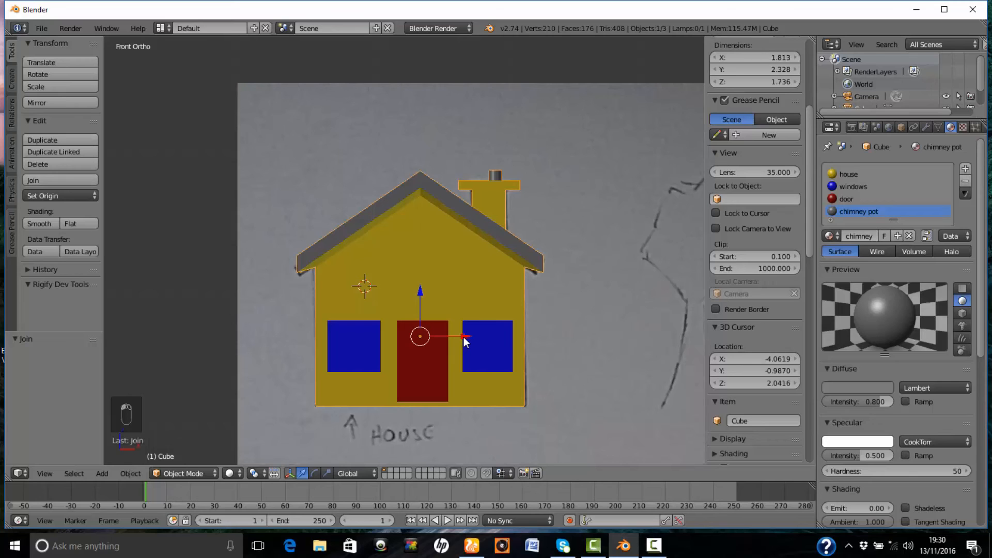
# Move the joined house along negative X until it is completely clear of the background sketch.
pyautogui.moveTo(464, 338); pyautogui.dragTo(114, 324)
pyautogui.scroll(-2, 252, 330)
pyautogui.moveTo(253, 303); pyautogui.dragTo(179, 302)
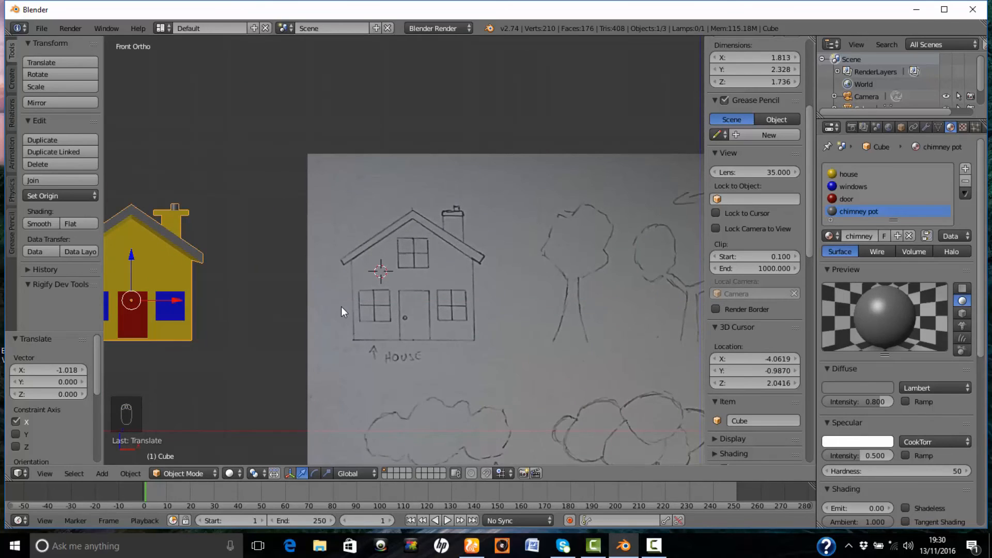
# Place the 3D cursor at the centre of the sketched skyscraper and add a cube there.
pyautogui.scroll(-3, 343, 308)
pyautogui.keyDown('shift'); pyautogui.moveTo(436, 414); pyautogui.dragTo(430, 281, button='middle'); pyautogui.keyUp('shift')
pyautogui.scroll(1, 421, 312)
pyautogui.scroll(3, 421, 312)
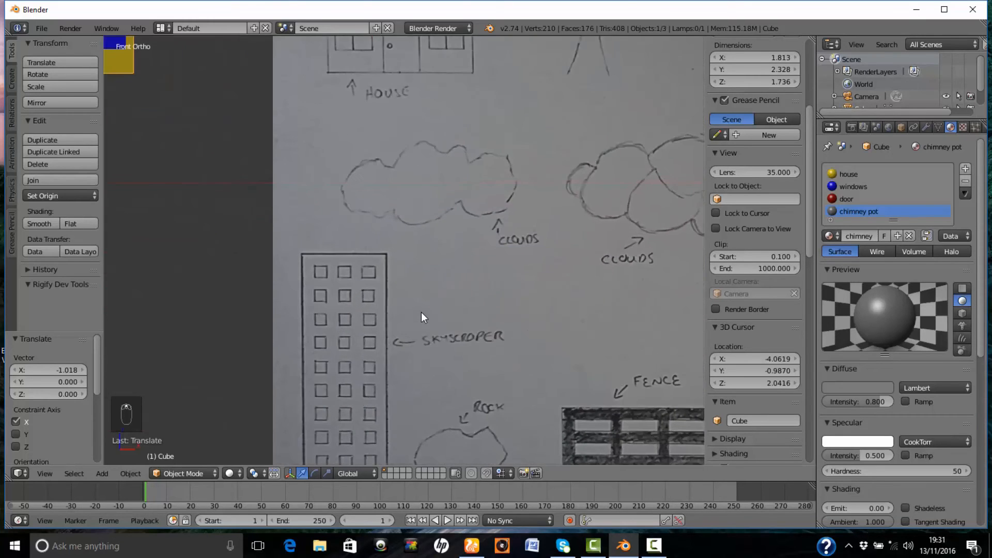
pyautogui.scroll(1, 429, 336)
pyautogui.keyDown('shift'); pyautogui.moveTo(439, 379); pyautogui.dragTo(460, 245, button='middle'); pyautogui.keyUp('shift')
pyautogui.scroll(1, 451, 275)
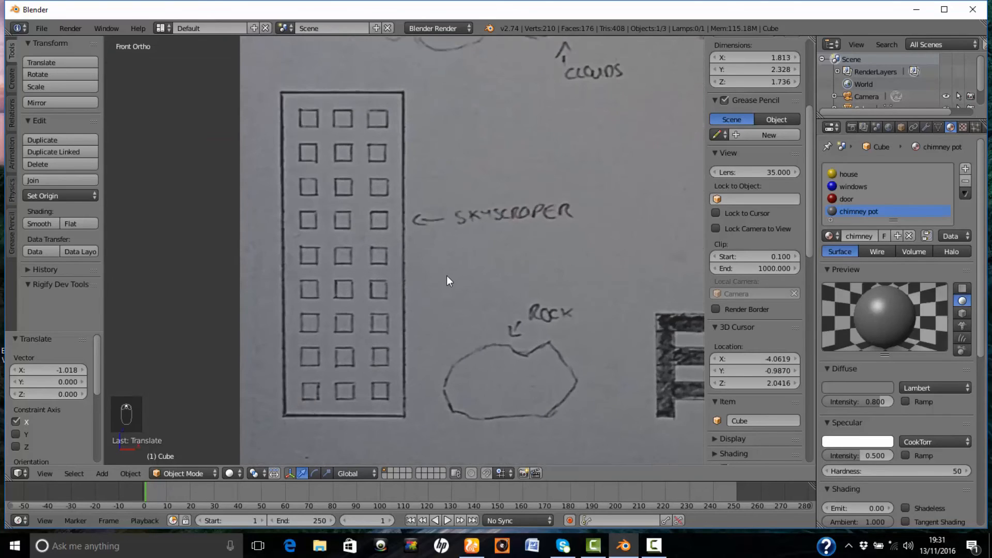
pyautogui.click(341, 259)
pyautogui.hotkey('shift', 'a')
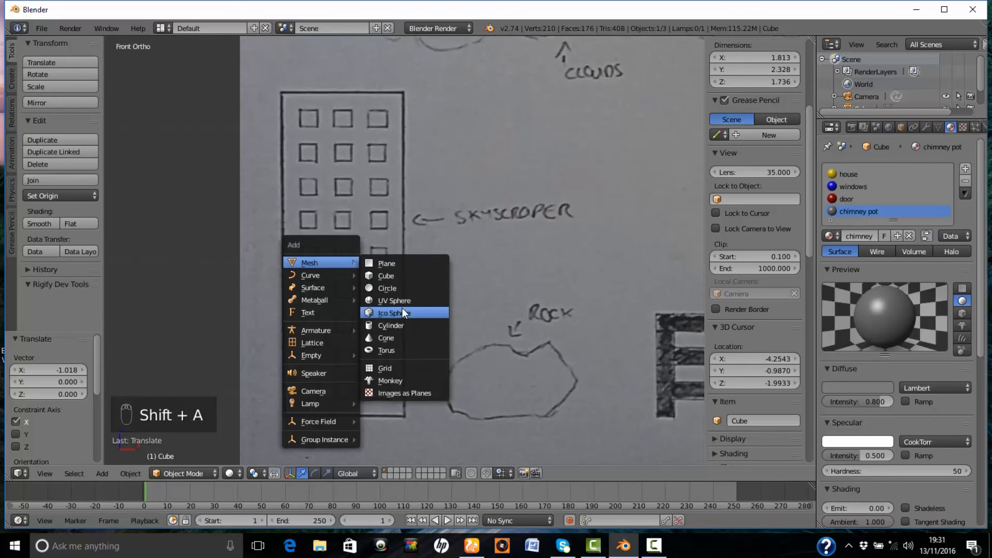
pyautogui.click(399, 277)
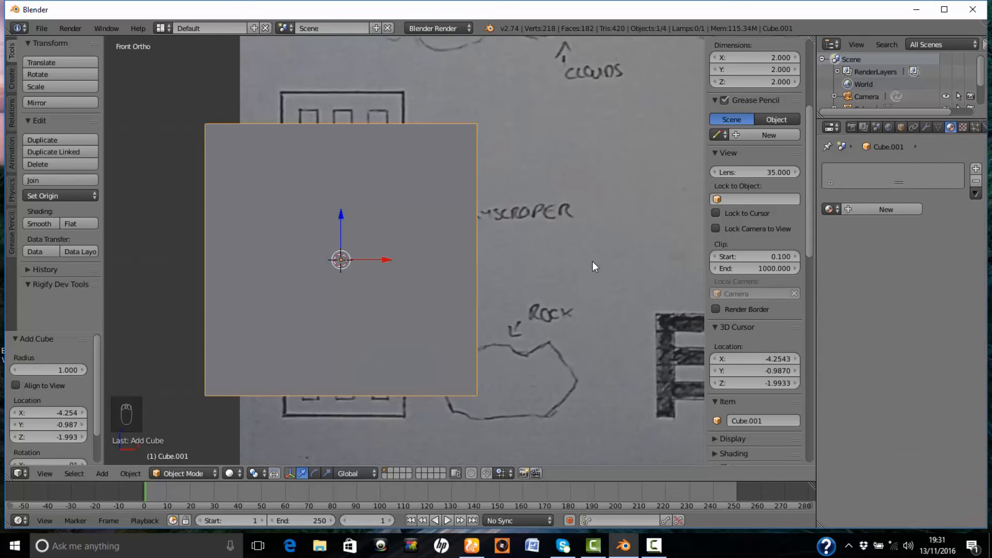
# Scale the cube to about 0.91 units to match the skyscraper's width and shift it 0.014 along X.
pyautogui.press('s')
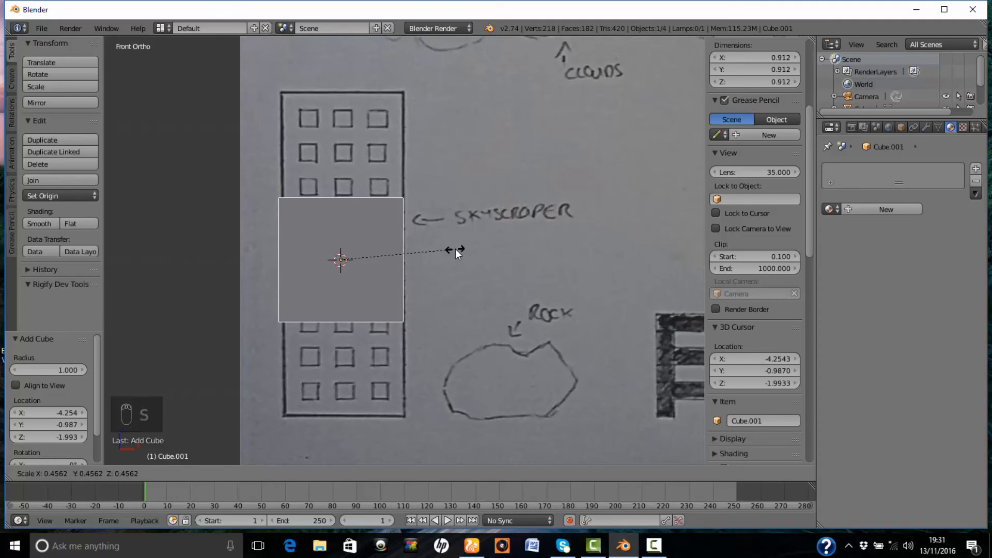
pyautogui.click(455, 250)
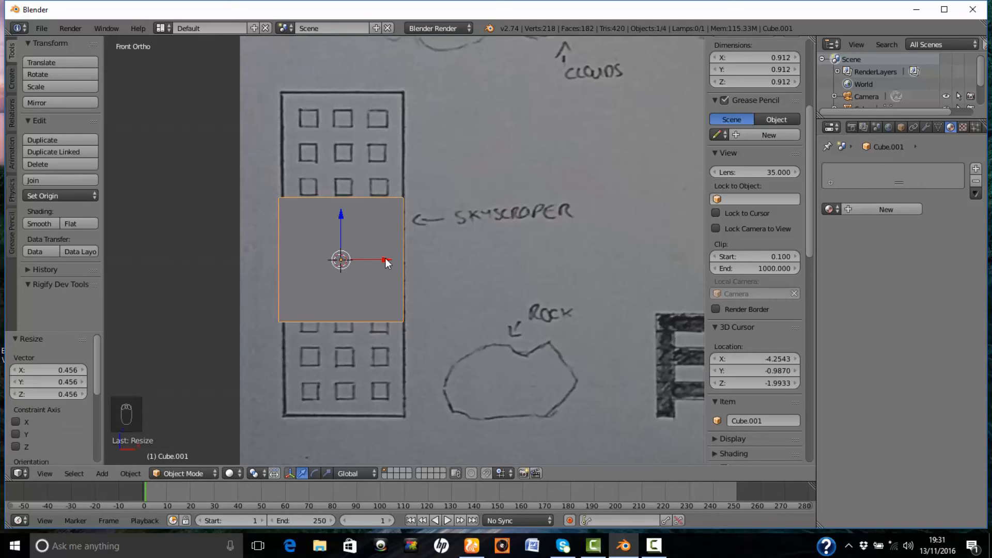
pyautogui.moveTo(386, 260); pyautogui.dragTo(388, 258)
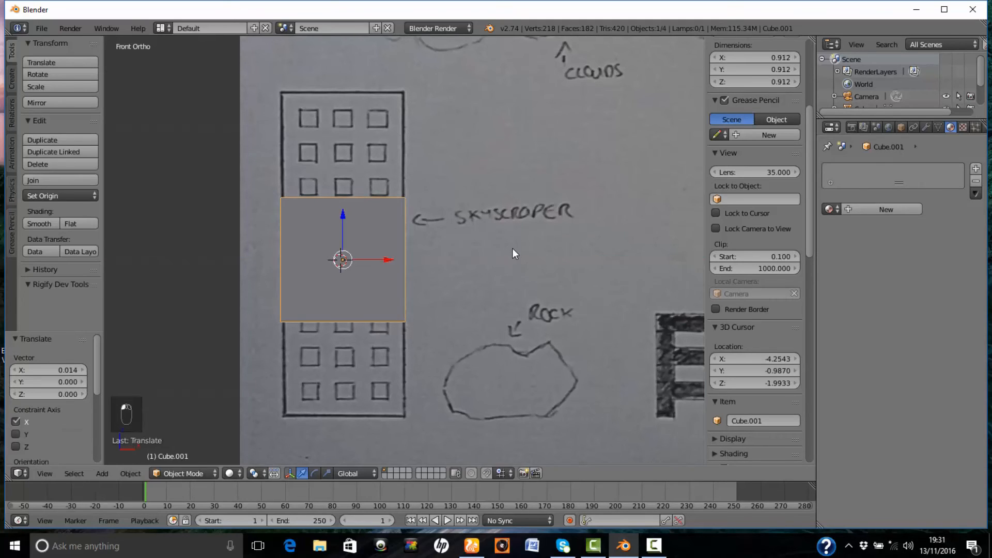
# Stretch the cube along Z to about 2.39 units and raise it slightly to cover the sketched skyscraper outline.
pyautogui.press('s')
pyautogui.press('z')
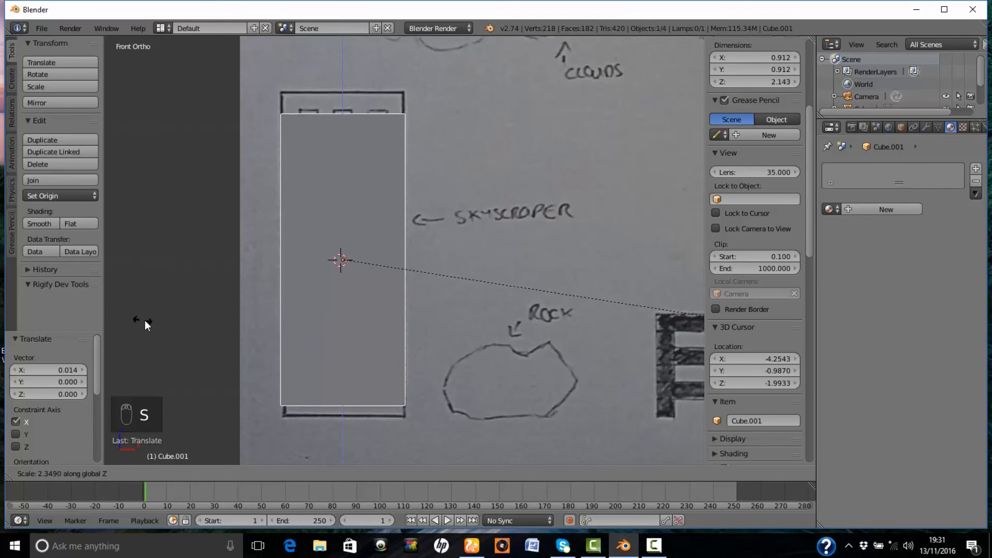
pyautogui.click(175, 317)
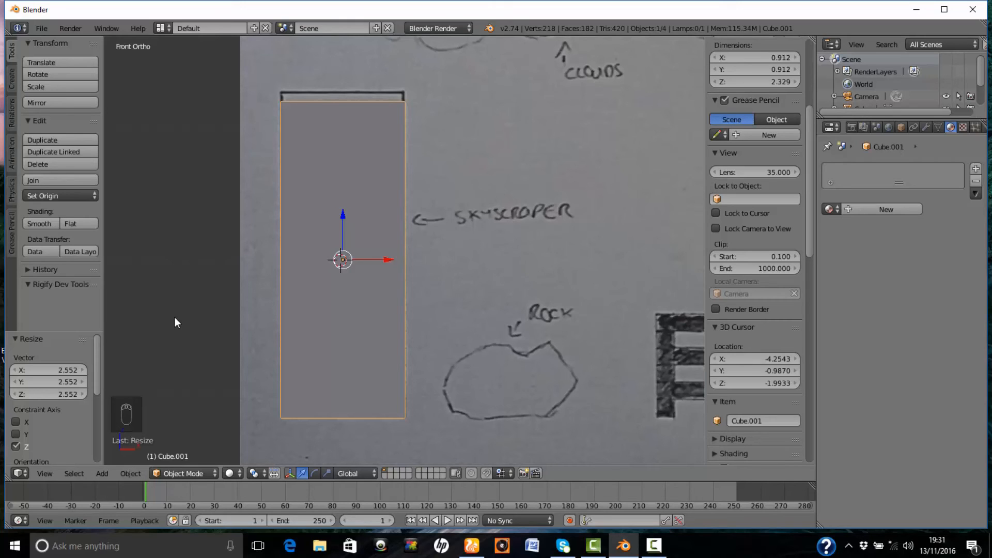
pyautogui.press('z')
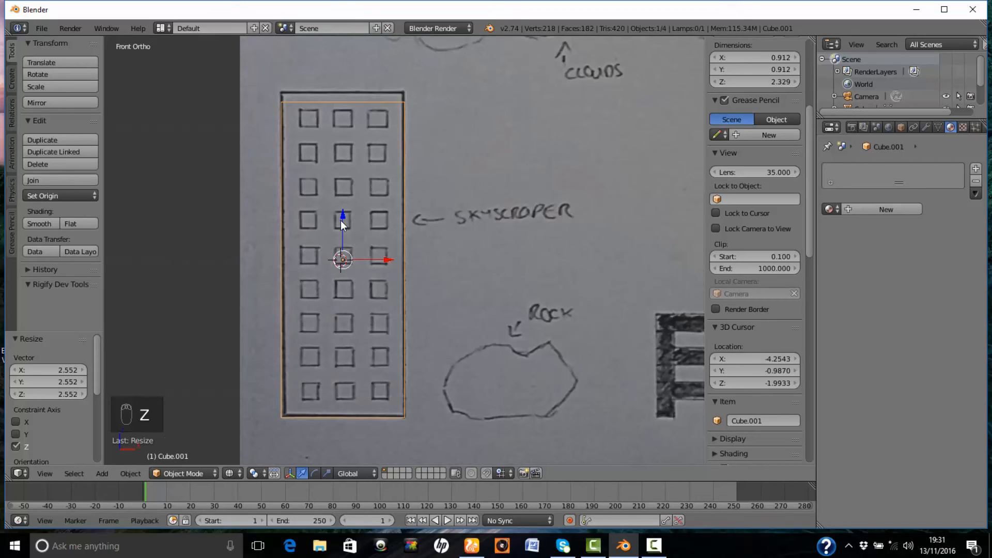
pyautogui.moveTo(340, 220); pyautogui.dragTo(340, 212)
pyautogui.hotkey('alt', 'z')
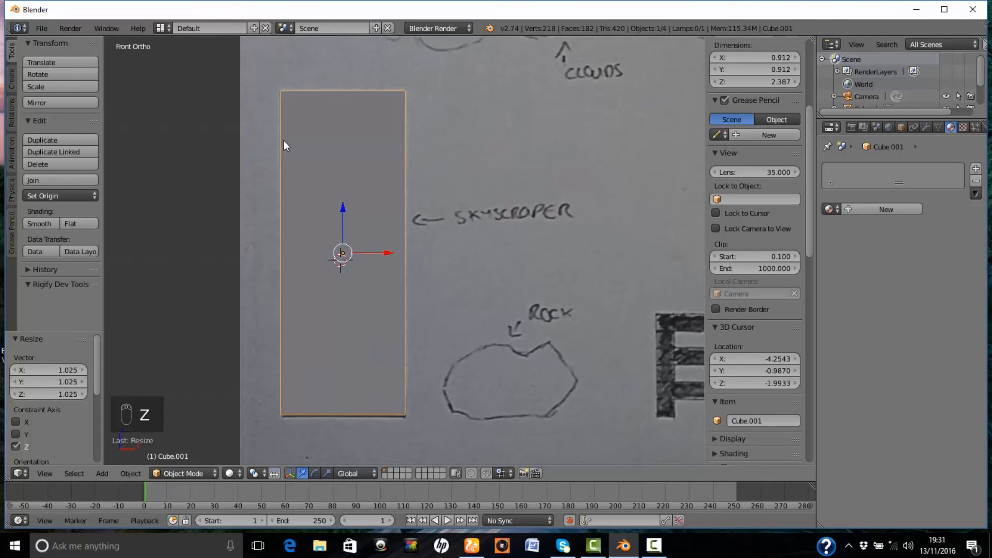
pyautogui.moveTo(247, 149)
pyautogui.mouseDown(button='middle')
pyautogui.moveTo(297, 177)
pyautogui.moveTo(317, 151)
pyautogui.moveTo(236, 162)
pyautogui.moveTo(195, 149)
pyautogui.mouseUp(button='middle')
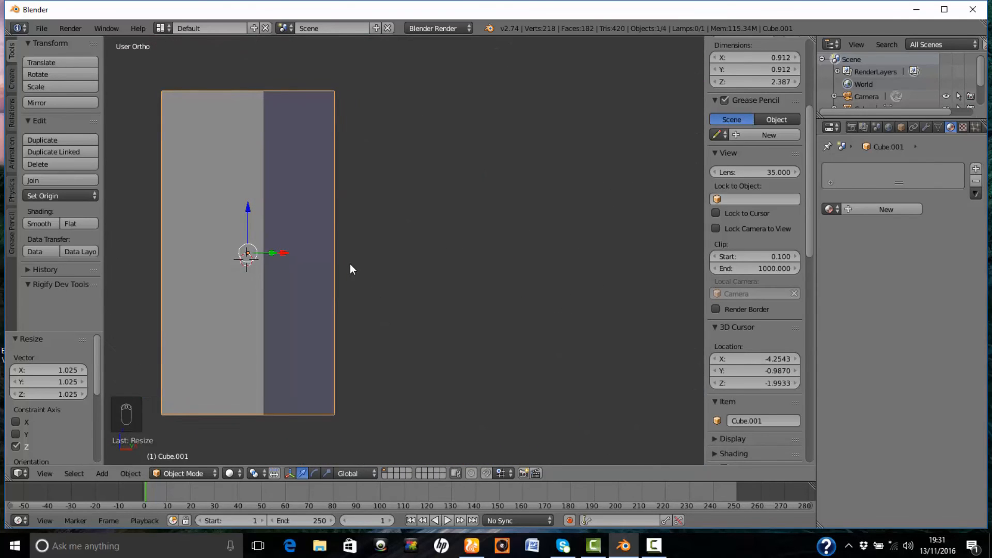
pyautogui.press('KP_1')
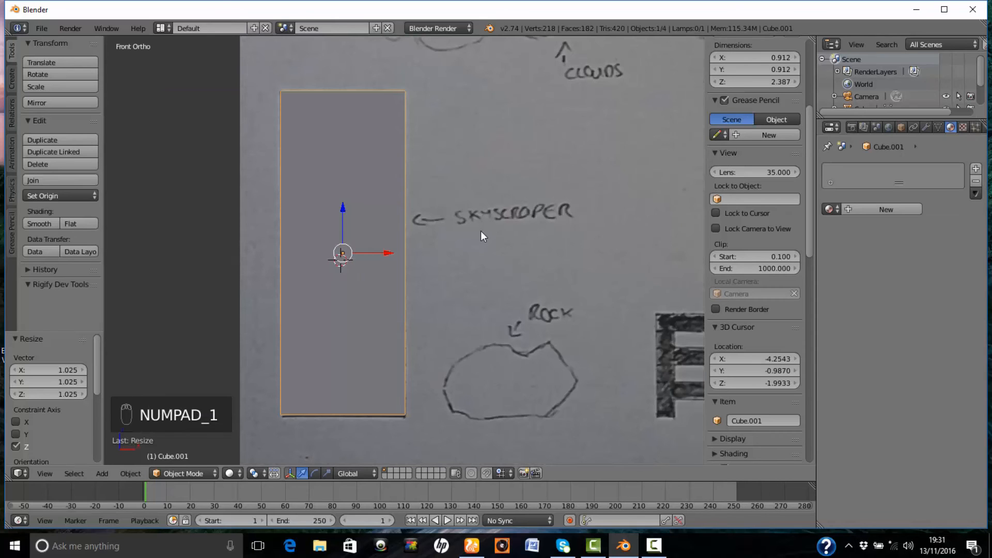
# Enter Edit Mode on the skyscraper block in wireframe display and add horizontal loop cuts along the top window row's upper and lower edges.
pyautogui.press('Tab')
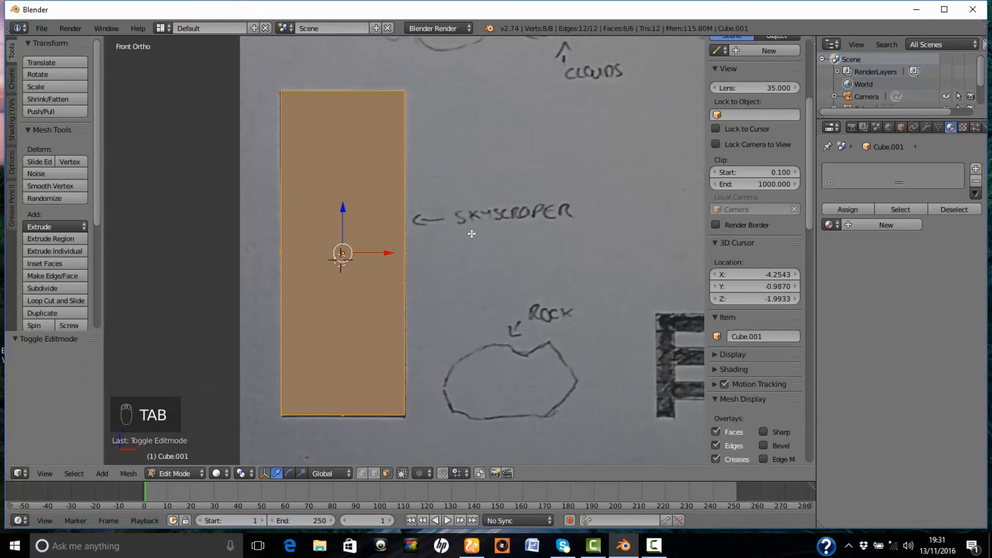
pyautogui.press('z')
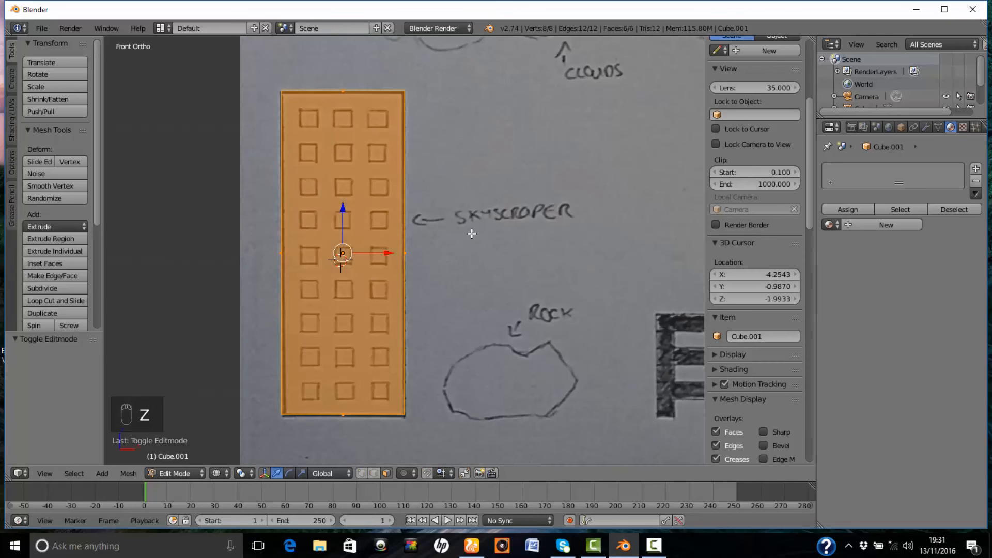
pyautogui.press('a')
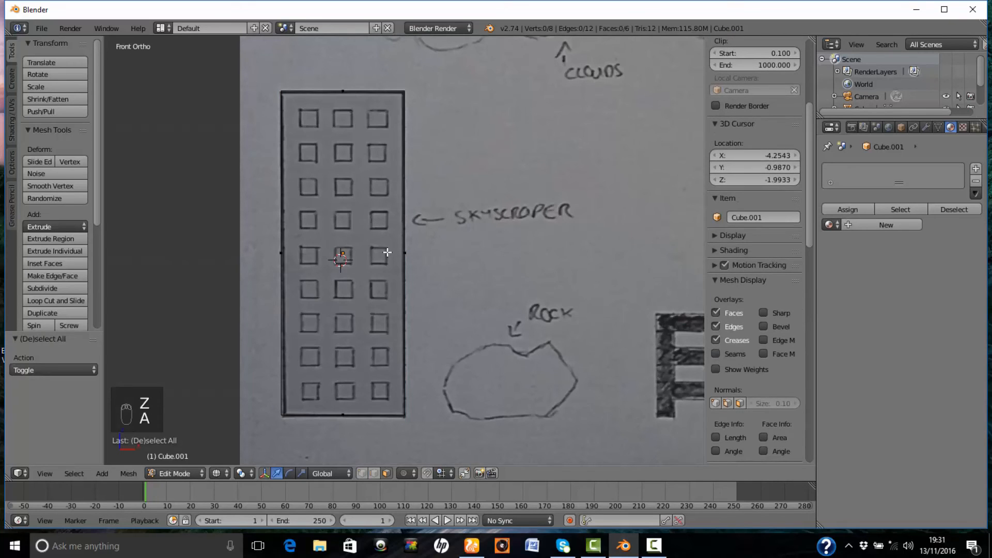
pyautogui.hotkey('ctrl', 'r')
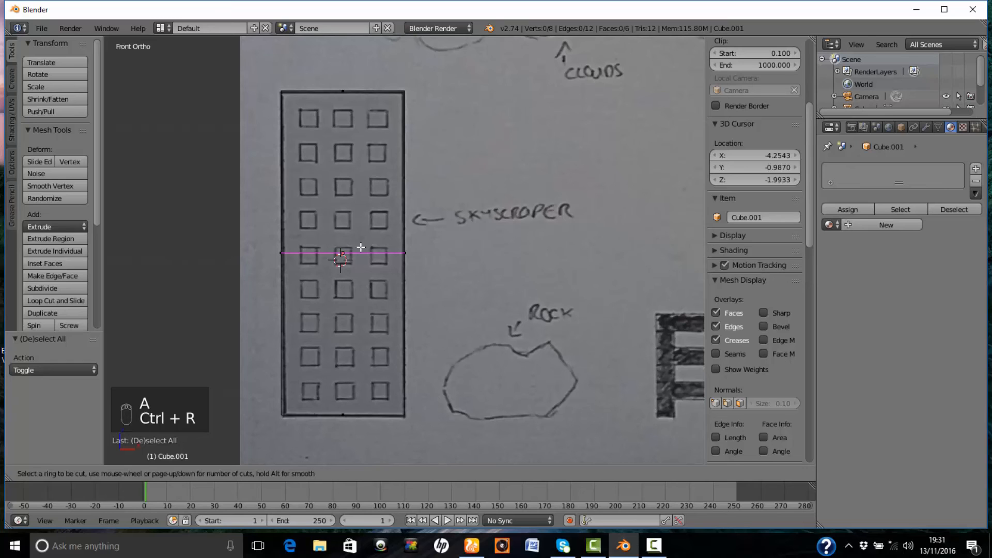
pyautogui.click(361, 248)
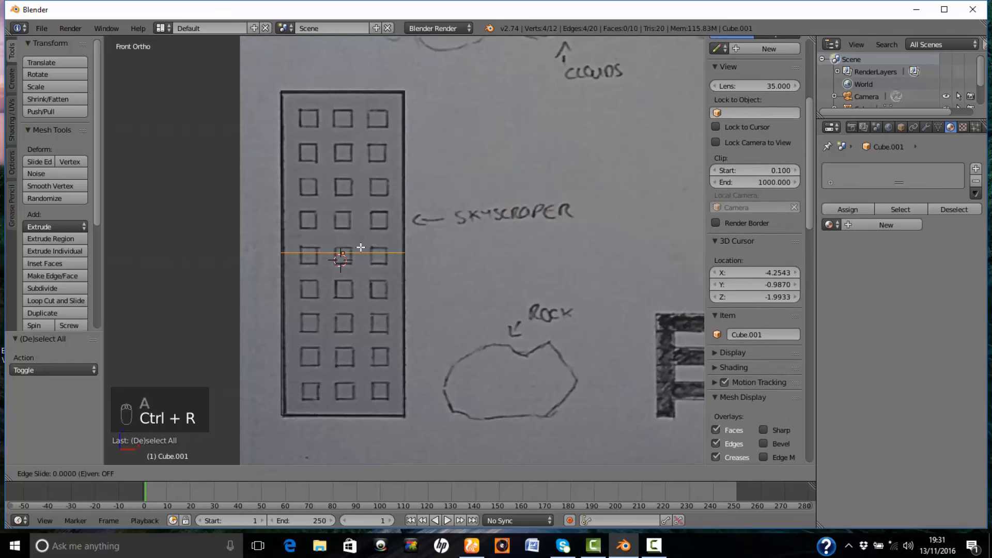
pyautogui.click(357, 104)
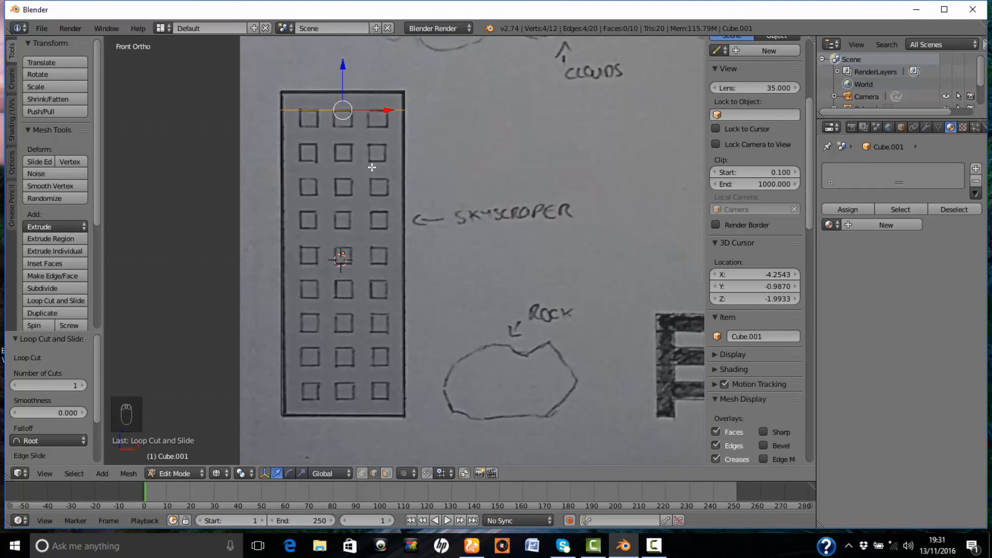
pyautogui.hotkey('ctrl', 'r')
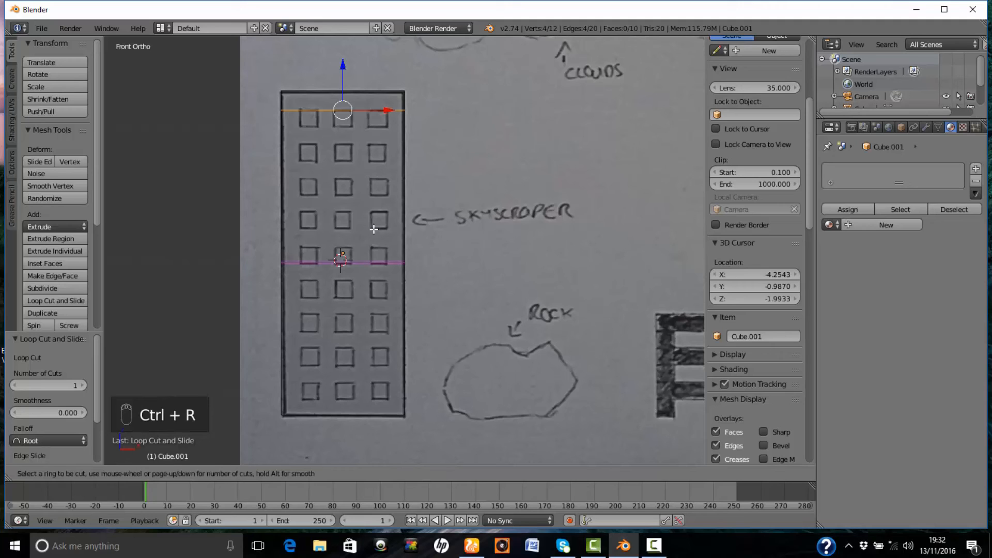
pyautogui.click(374, 229)
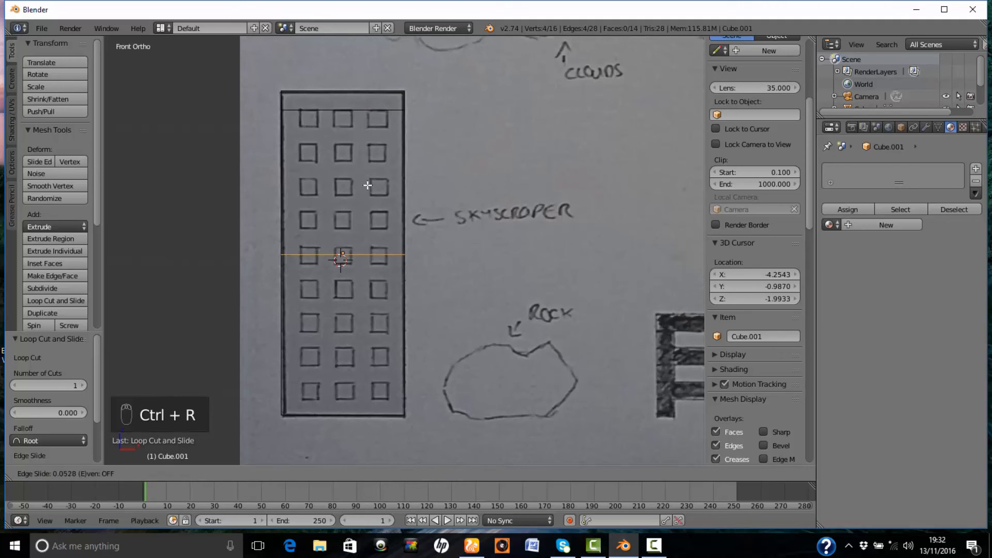
pyautogui.click(371, 95)
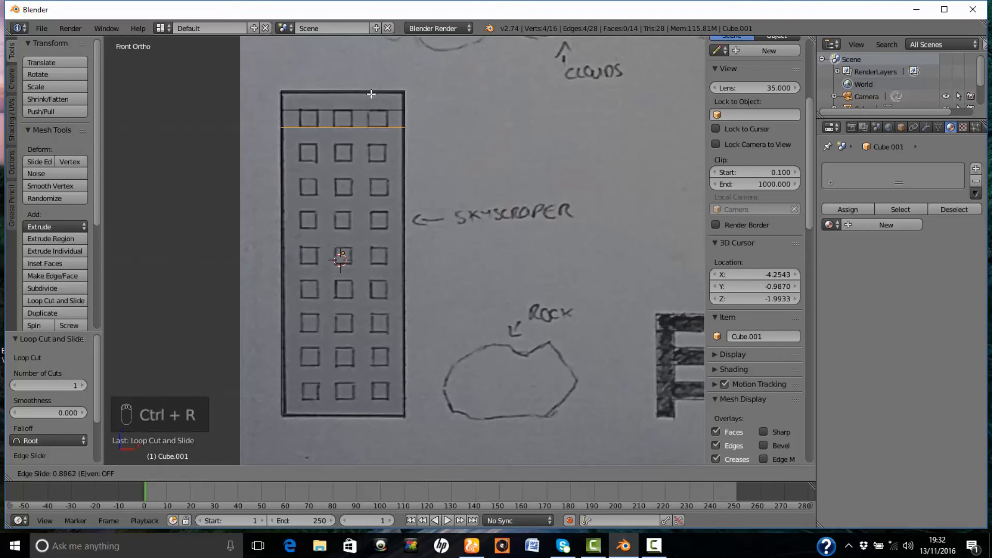
# Add two horizontal loop cuts along the upper and lower edges of the second sketched window row.
pyautogui.hotkey('ctrl', 'r')
pyautogui.click(399, 233)
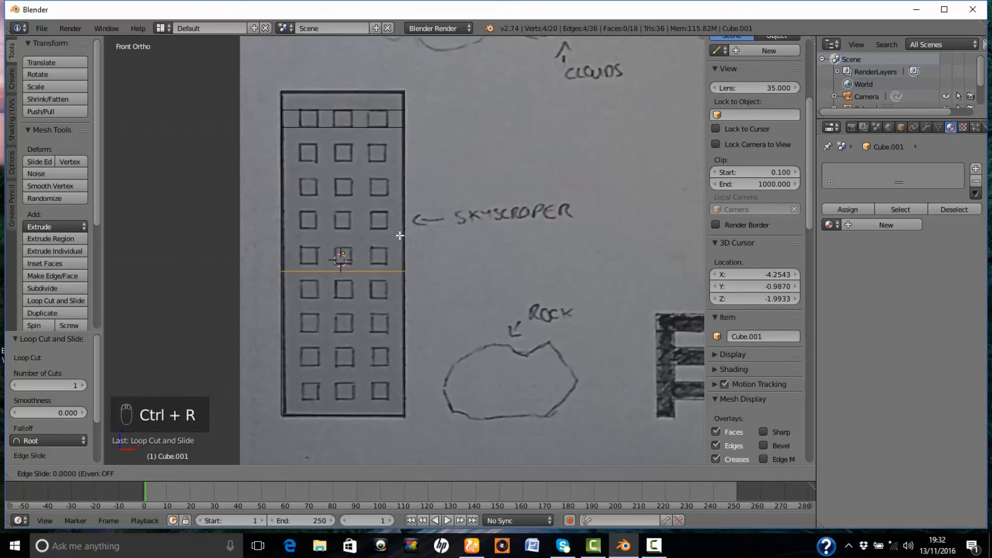
pyautogui.click(387, 106)
pyautogui.hotkey('ctrl', 'r')
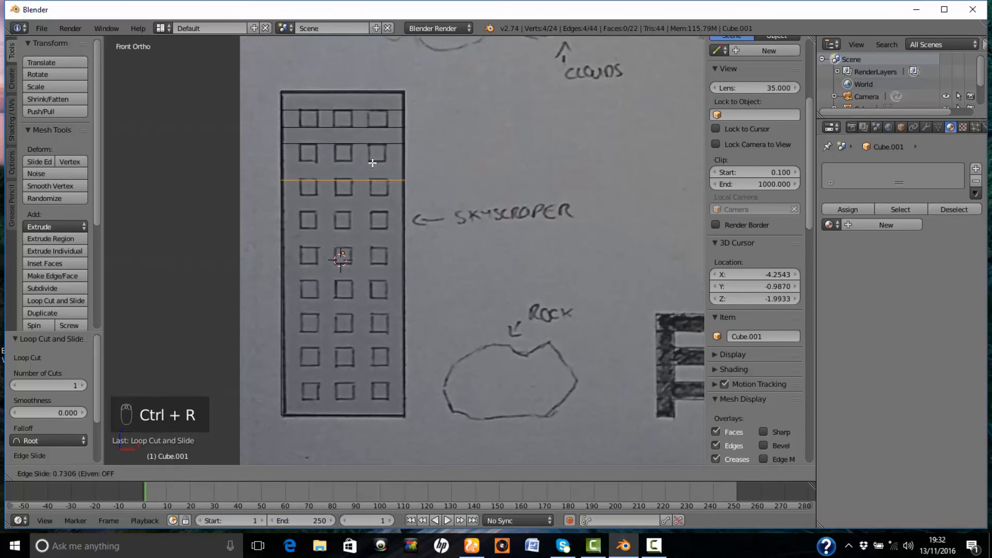
pyautogui.click(380, 171)
pyautogui.click(383, 175)
# Add the remaining horizontal loop cuts along the upper and lower edges of the third to ninth sketched window rows.
pyautogui.hotkey('ctrl', 'r')
pyautogui.click(386, 209)
pyautogui.click(388, 126)
pyautogui.hotkey('ctrl', 'r')
pyautogui.click(383, 284)
pyautogui.click(381, 210)
pyautogui.hotkey('ctrl', 'r')
pyautogui.click(376, 356)
pyautogui.click(375, 297)
pyautogui.hotkey('ctrl', 'r')
pyautogui.click(374, 354)
pyautogui.click(374, 306)
pyautogui.hotkey('ctrl', 'r')
pyautogui.click(374, 372)
pyautogui.click(374, 335)
pyautogui.click(305, 341)
pyautogui.hotkey('ctrl', 'r')
pyautogui.click(393, 388)
pyautogui.click(391, 372)
pyautogui.hotkey('ctrl', 'r')
pyautogui.click(387, 392)
pyautogui.click(388, 385)
# Add vertical loop cuts along both side edges of each of the three sketched window columns.
pyautogui.hotkey('ctrl', 'r')
pyautogui.hotkey('ctrl', 'r')
pyautogui.click(317, 382)
pyautogui.click(274, 377)
pyautogui.hotkey('ctrl', 'r')
pyautogui.click(315, 381)
pyautogui.click(281, 382)
pyautogui.hotkey('ctrl', 'r')
pyautogui.click(353, 383)
pyautogui.click(341, 380)
pyautogui.hotkey('ctrl', 'r')
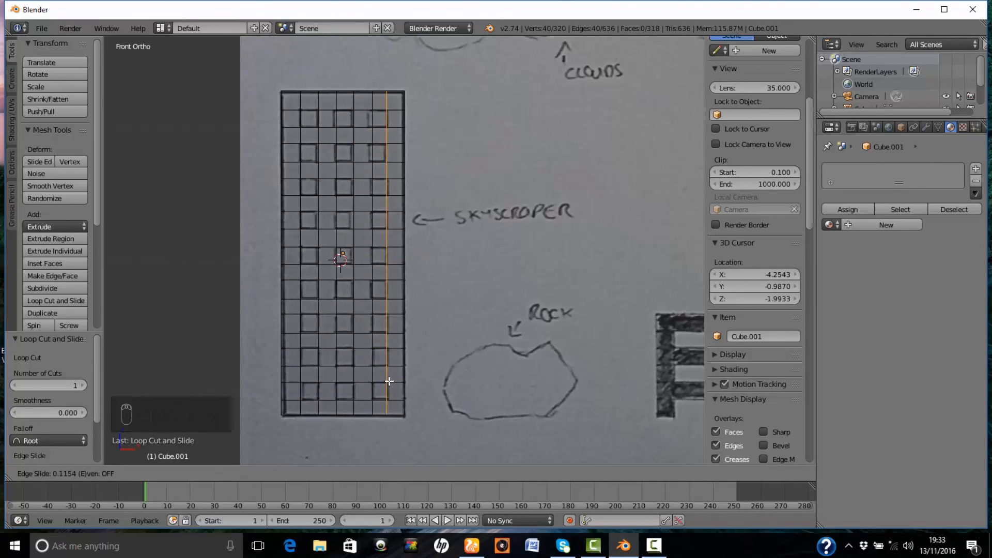
pyautogui.click(387, 381)
pyautogui.click(389, 381)
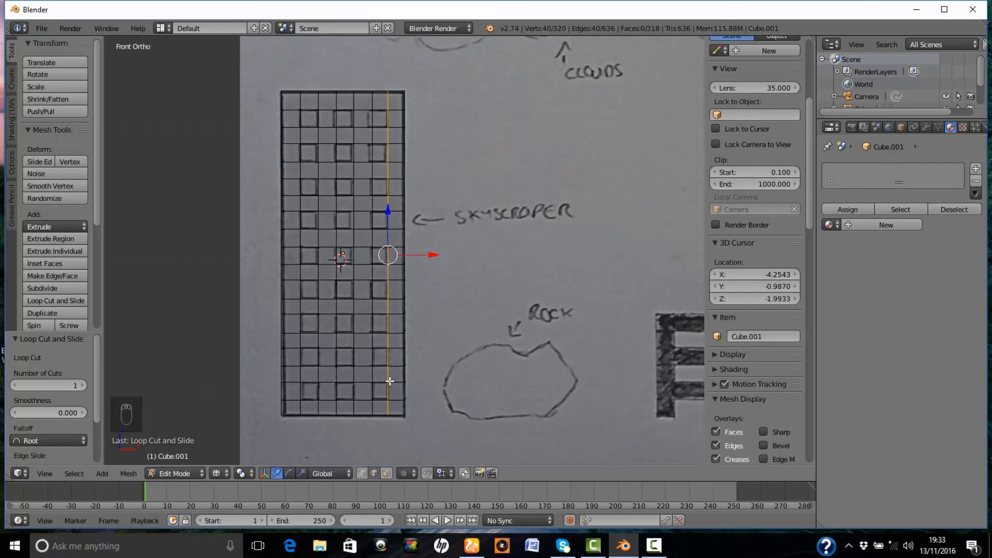
# Deselect the whole mesh and switch to face selection in solid display.
pyautogui.press('z')
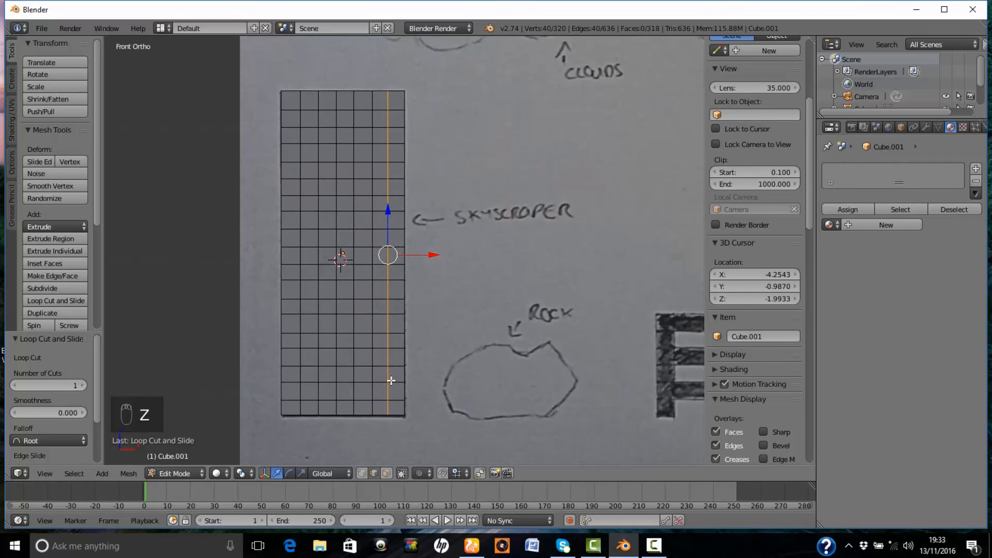
pyautogui.press('a')
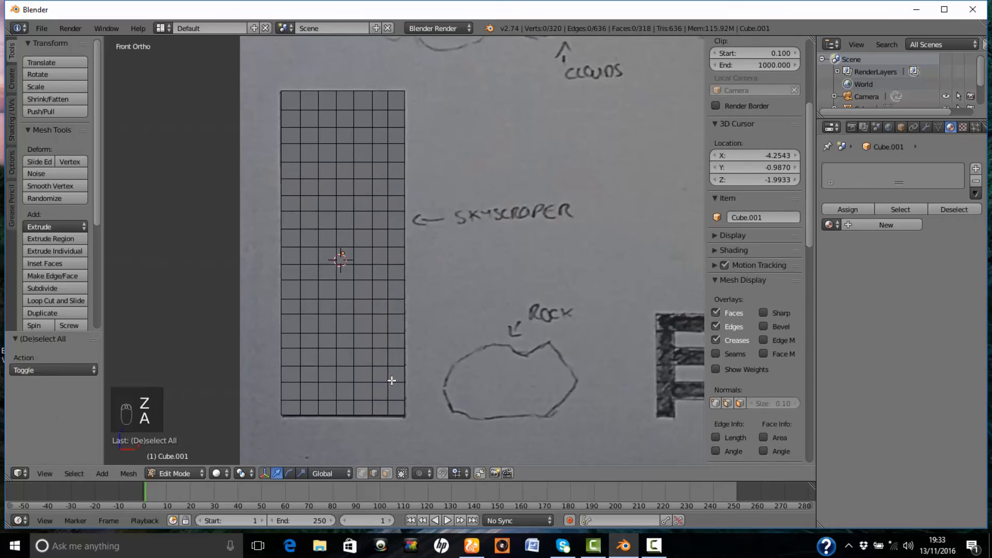
pyautogui.press('z')
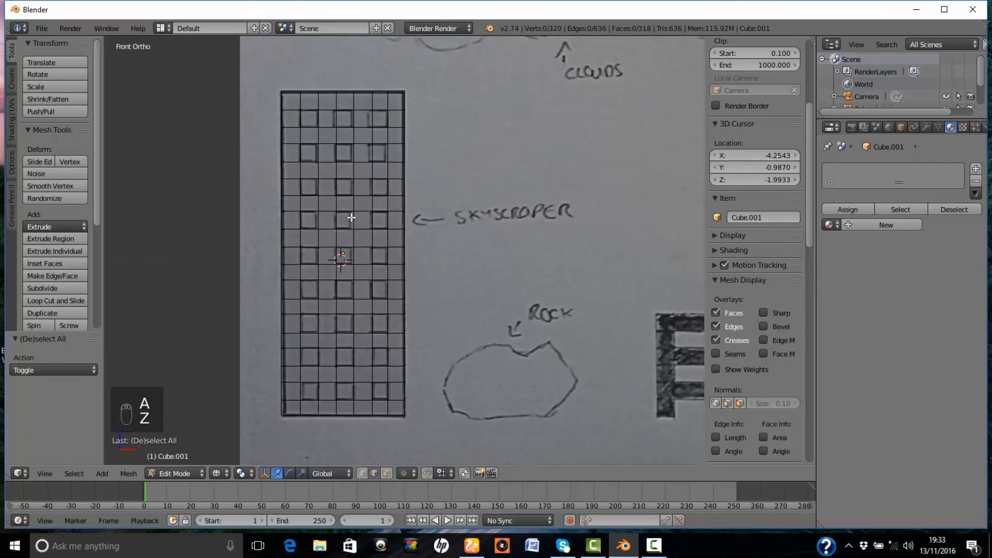
pyautogui.click(386, 473)
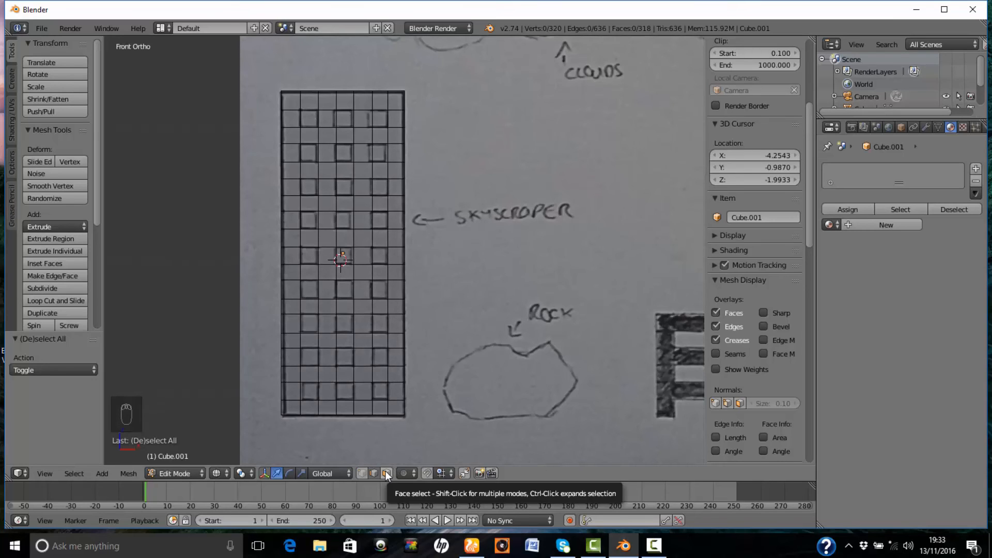
pyautogui.click(386, 473)
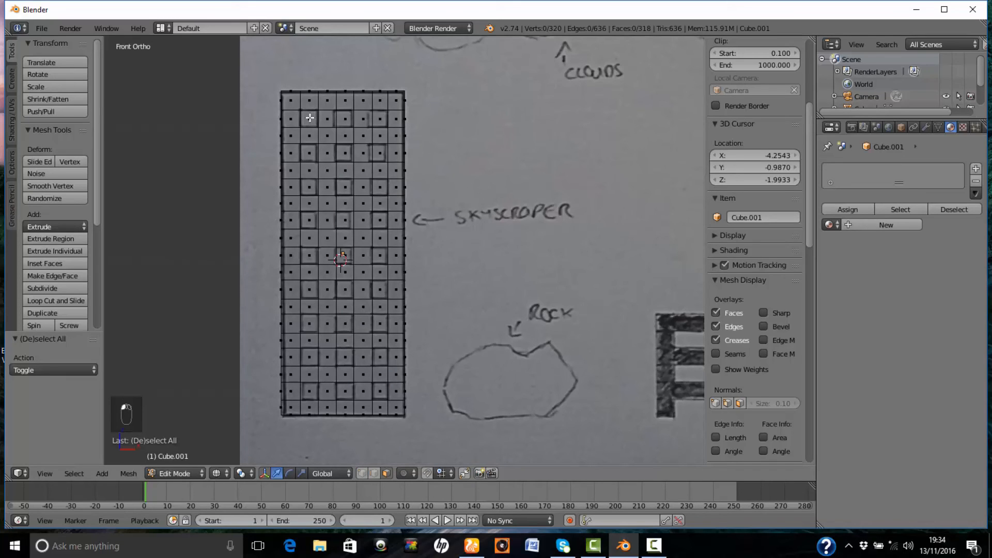
pyautogui.press('z')
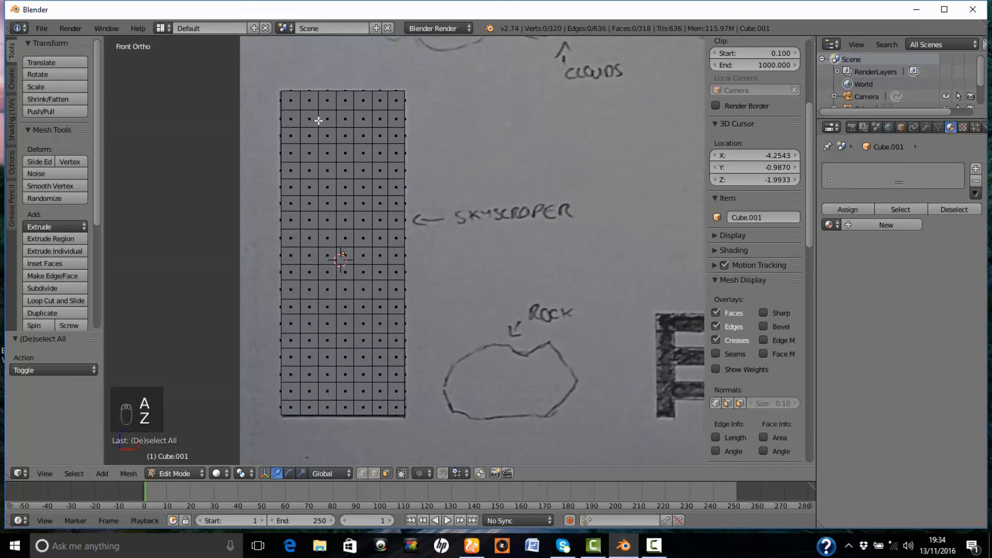
# Select all window faces on the skyscraper's front, three per row across nine rows.
pyautogui.rightClick(310, 118)
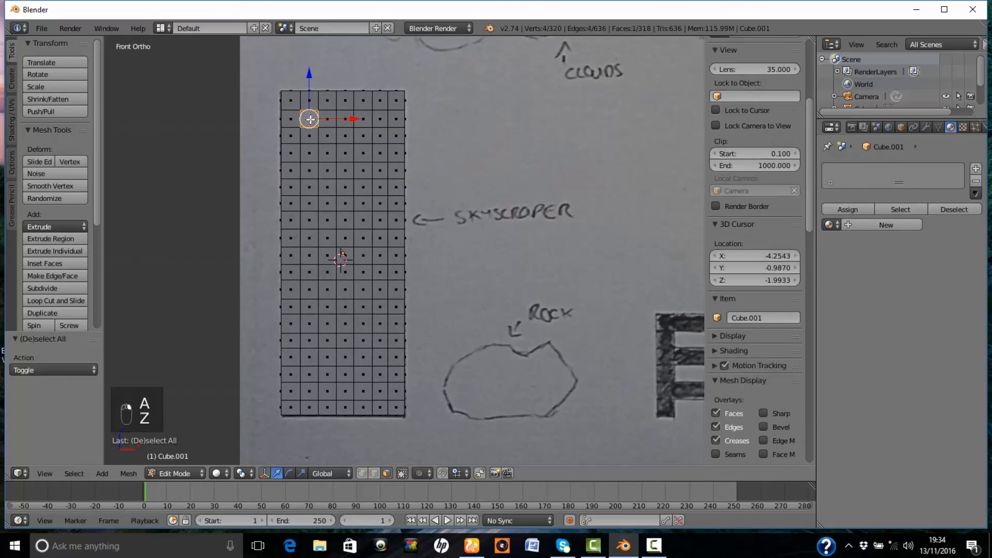
pyautogui.keyDown('shift'); pyautogui.rightClick(345, 119); pyautogui.keyUp('shift')
pyautogui.keyDown('shift'); pyautogui.rightClick(381, 119); pyautogui.keyUp('shift')
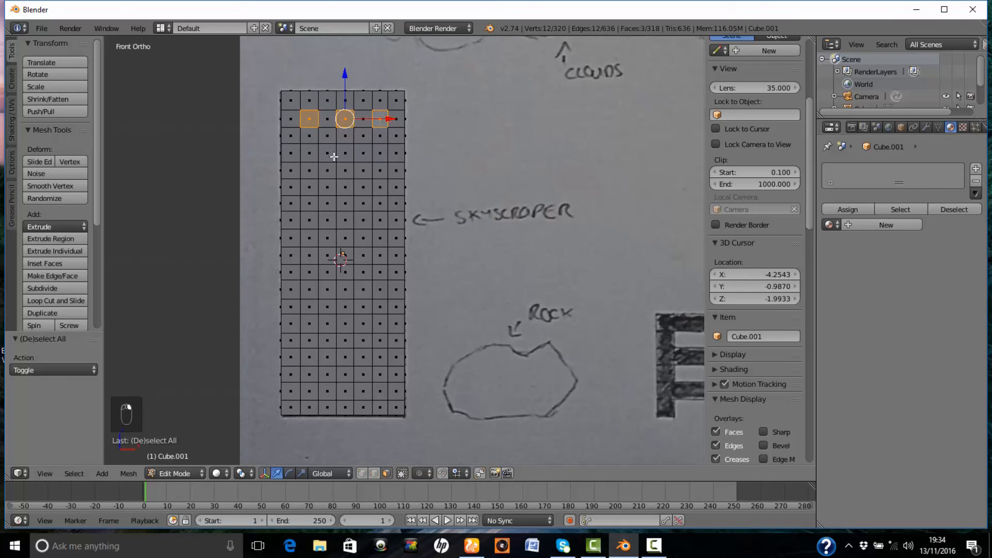
pyautogui.keyDown('shift'); pyautogui.rightClick(310, 153); pyautogui.keyUp('shift')
pyautogui.keyDown('shift'); pyautogui.rightClick(345, 153); pyautogui.keyUp('shift')
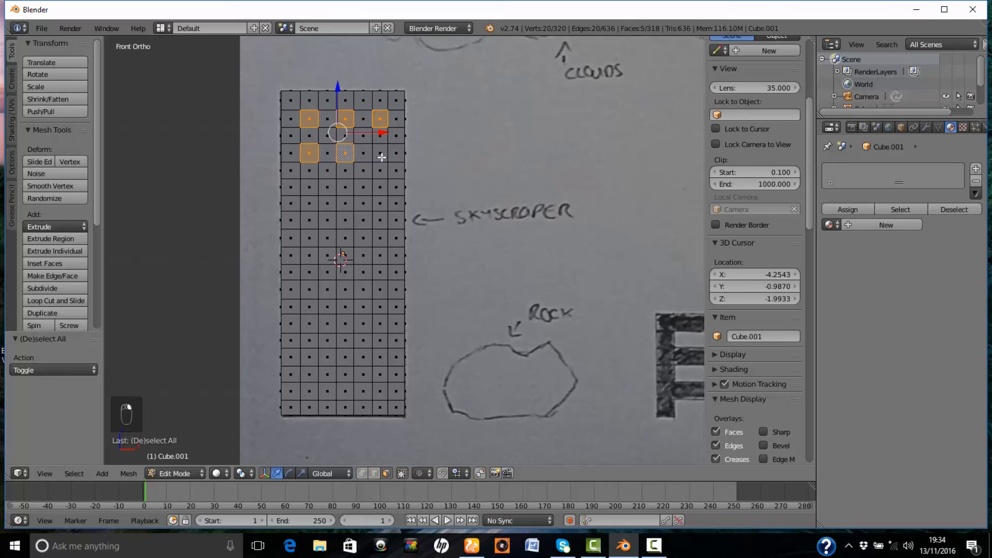
pyautogui.keyDown('shift'); pyautogui.rightClick(381, 157); pyautogui.keyUp('shift')
pyautogui.keyDown('shift'); pyautogui.rightClick(310, 189); pyautogui.keyUp('shift')
pyautogui.keyDown('shift'); pyautogui.rightClick(344, 189); pyautogui.keyUp('shift')
pyautogui.keyDown('shift'); pyautogui.rightClick(379, 190); pyautogui.keyUp('shift')
pyautogui.keyDown('shift'); pyautogui.rightClick(380, 221); pyautogui.keyUp('shift')
pyautogui.keyDown('shift'); pyautogui.rightClick(380, 256); pyautogui.keyUp('shift')
pyautogui.keyDown('shift'); pyautogui.rightClick(379, 291); pyautogui.keyUp('shift')
pyautogui.keyDown('shift'); pyautogui.rightClick(379, 324); pyautogui.keyUp('shift')
pyautogui.keyDown('shift'); pyautogui.rightClick(380, 358); pyautogui.keyUp('shift')
pyautogui.keyDown('shift'); pyautogui.rightClick(379, 392); pyautogui.keyUp('shift')
pyautogui.keyDown('shift'); pyautogui.rightClick(344, 391); pyautogui.keyUp('shift')
pyautogui.keyDown('shift'); pyautogui.rightClick(345, 358); pyautogui.keyUp('shift')
pyautogui.keyDown('shift'); pyautogui.rightClick(345, 324); pyautogui.keyUp('shift')
pyautogui.keyDown('shift'); pyautogui.rightClick(344, 289); pyautogui.keyUp('shift')
pyautogui.keyDown('shift'); pyautogui.rightClick(344, 255); pyautogui.keyUp('shift')
pyautogui.keyDown('shift'); pyautogui.rightClick(344, 222); pyautogui.keyUp('shift')
pyautogui.keyDown('shift'); pyautogui.rightClick(309, 221); pyautogui.keyUp('shift')
pyautogui.keyDown('shift'); pyautogui.rightClick(309, 256); pyautogui.keyUp('shift')
pyautogui.keyDown('shift'); pyautogui.rightClick(309, 289); pyautogui.keyUp('shift')
pyautogui.keyDown('shift'); pyautogui.rightClick(308, 324); pyautogui.keyUp('shift')
pyautogui.keyDown('shift'); pyautogui.rightClick(310, 359); pyautogui.keyUp('shift')
pyautogui.keyDown('shift'); pyautogui.rightClick(310, 391); pyautogui.keyUp('shift')
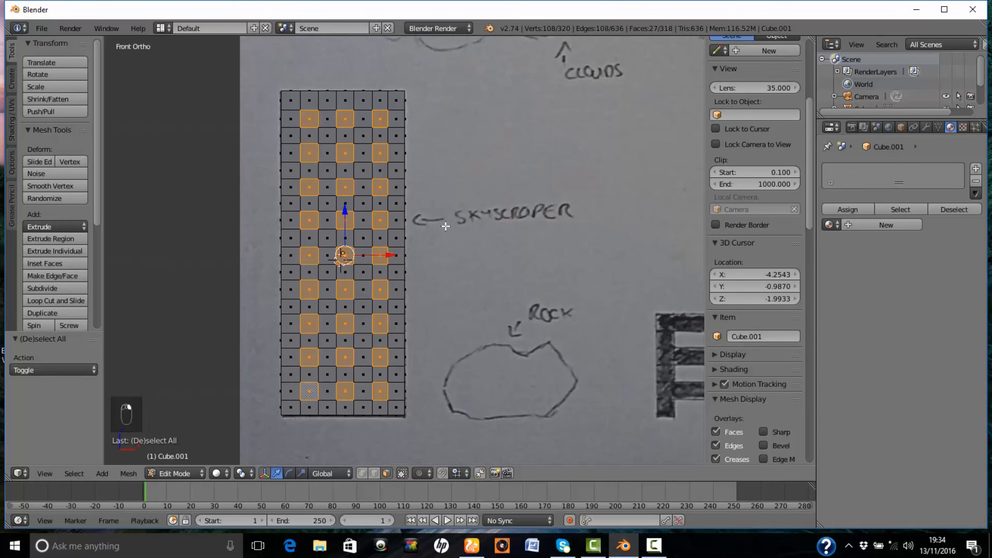
# Extrude the selected window faces about 0.029 units inward along Y, aligning from the top view, and restore solid display.
pyautogui.press('Escape')
pyautogui.moveTo(439, 208); pyautogui.dragTo(468, 174, button='middle')
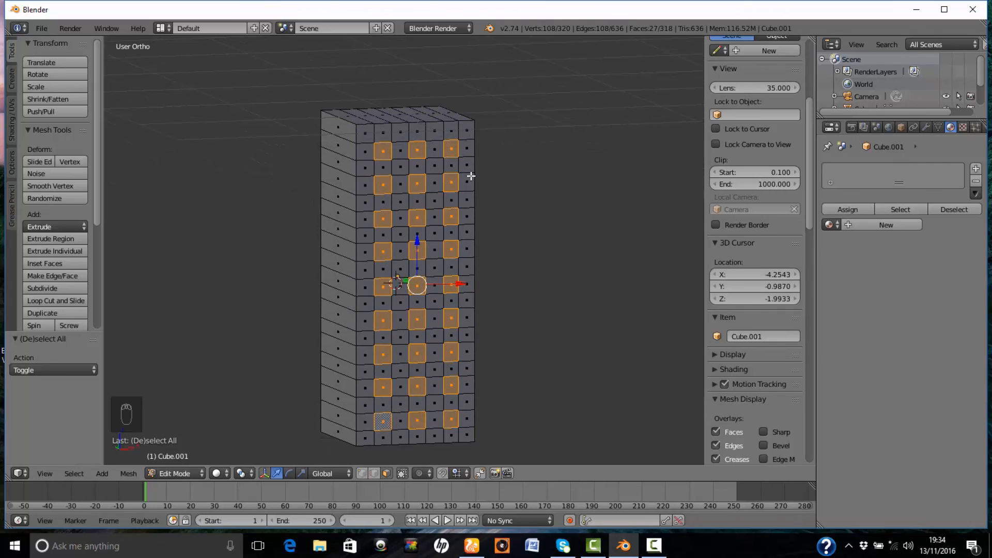
pyautogui.press('KP_7')
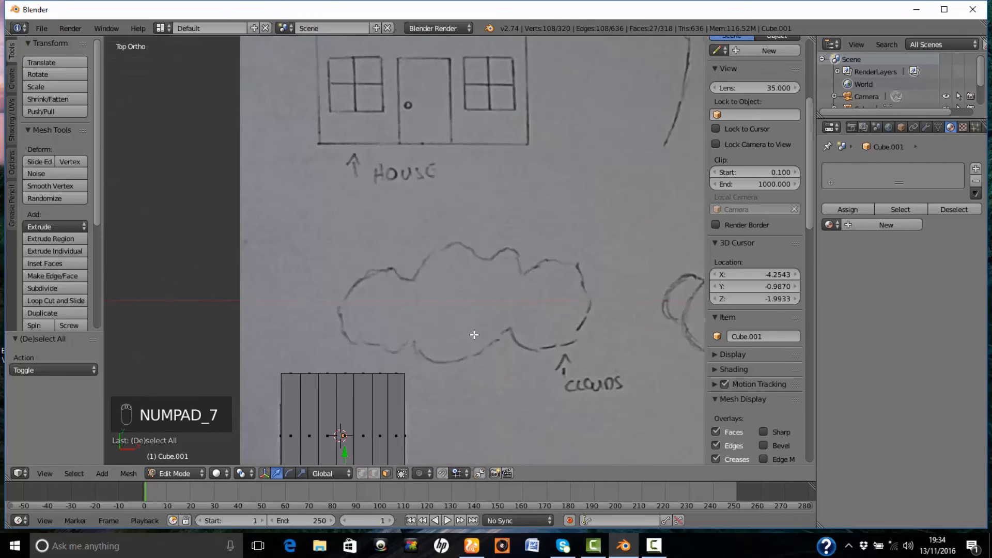
pyautogui.keyDown('shift'); pyautogui.moveTo(474, 335); pyautogui.dragTo(502, 113, button='middle'); pyautogui.keyUp('shift')
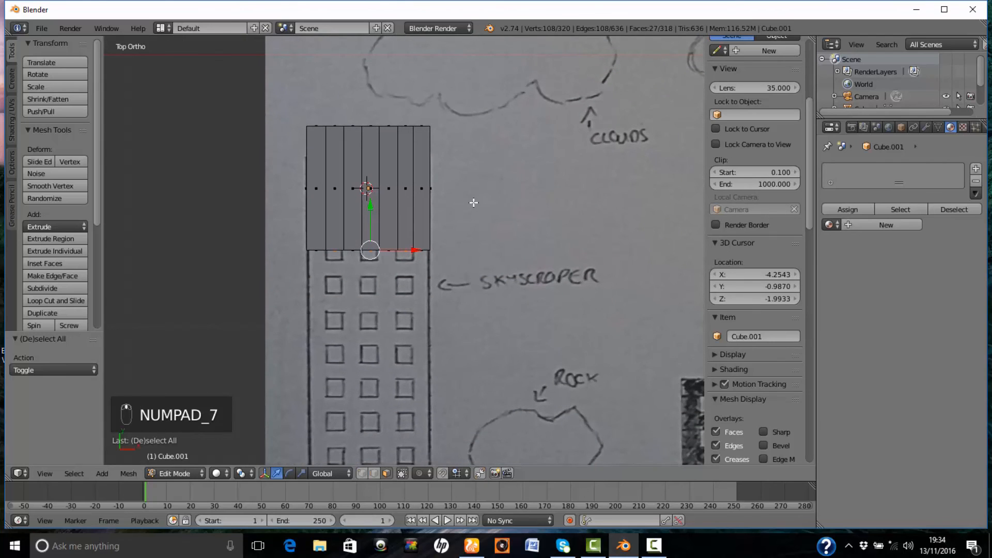
pyautogui.scroll(4, 474, 203)
pyautogui.keyDown('shift'); pyautogui.moveTo(472, 209); pyautogui.dragTo(587, 290, button='middle'); pyautogui.keyUp('shift')
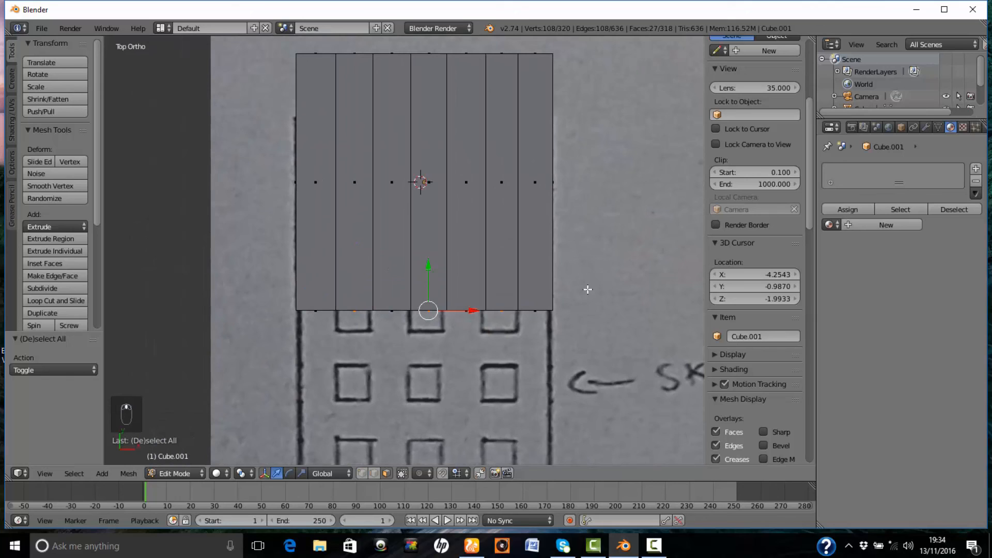
pyautogui.press('z')
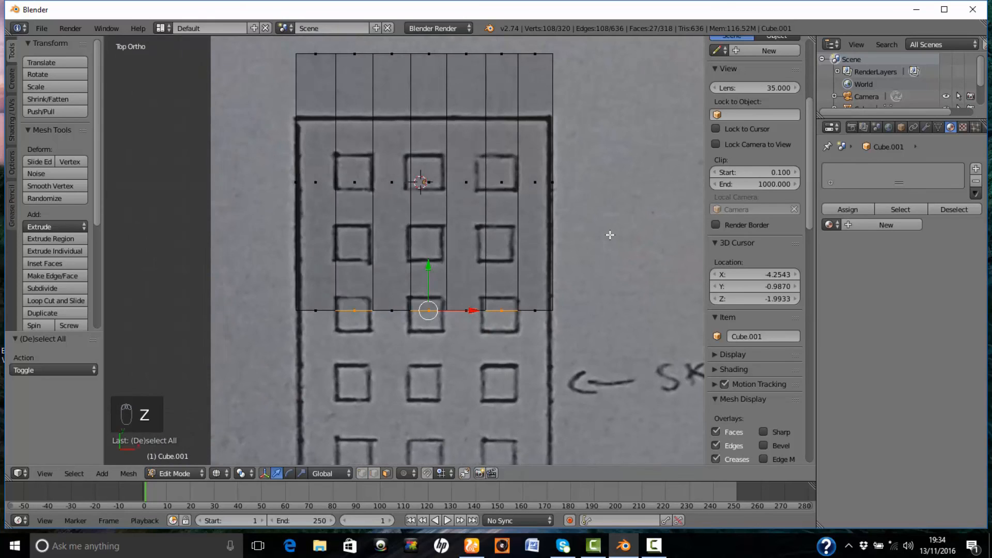
pyautogui.press('e')
pyautogui.press('y')
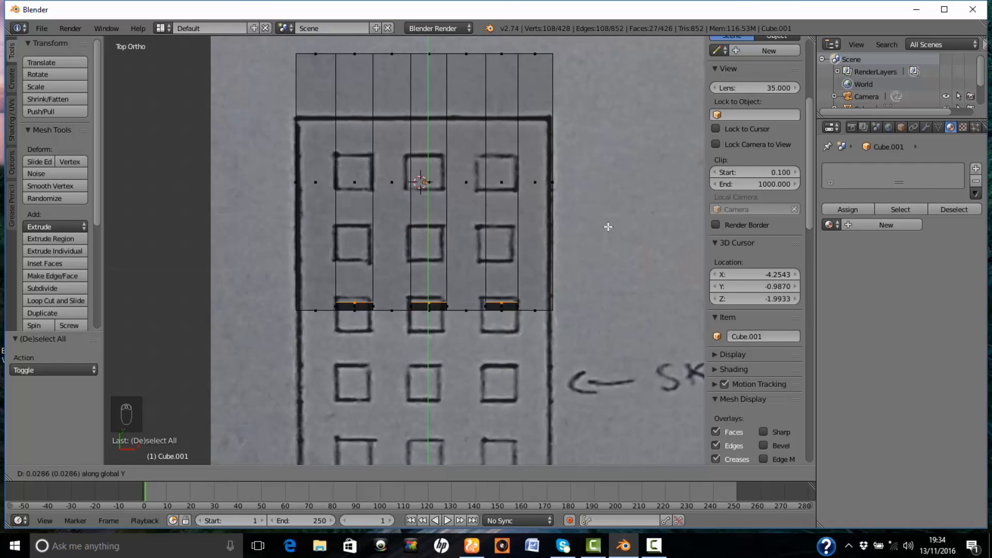
pyautogui.click(608, 227)
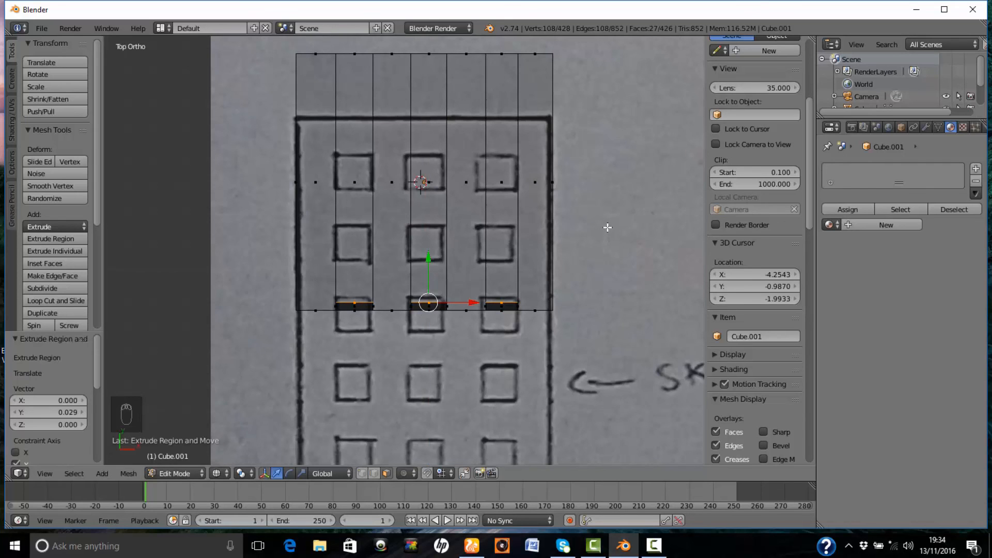
pyautogui.moveTo(586, 348); pyautogui.dragTo(568, 292, button='middle')
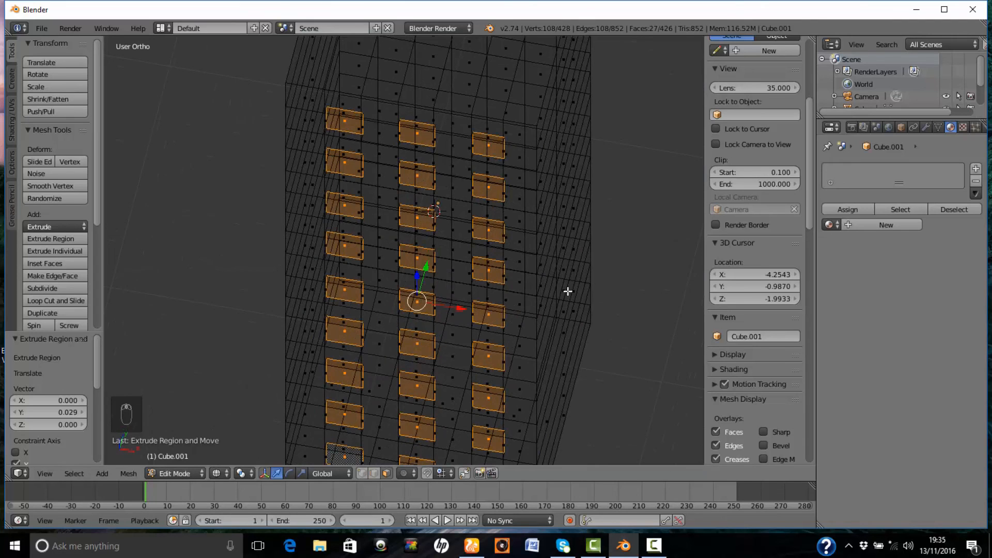
pyautogui.press('z')
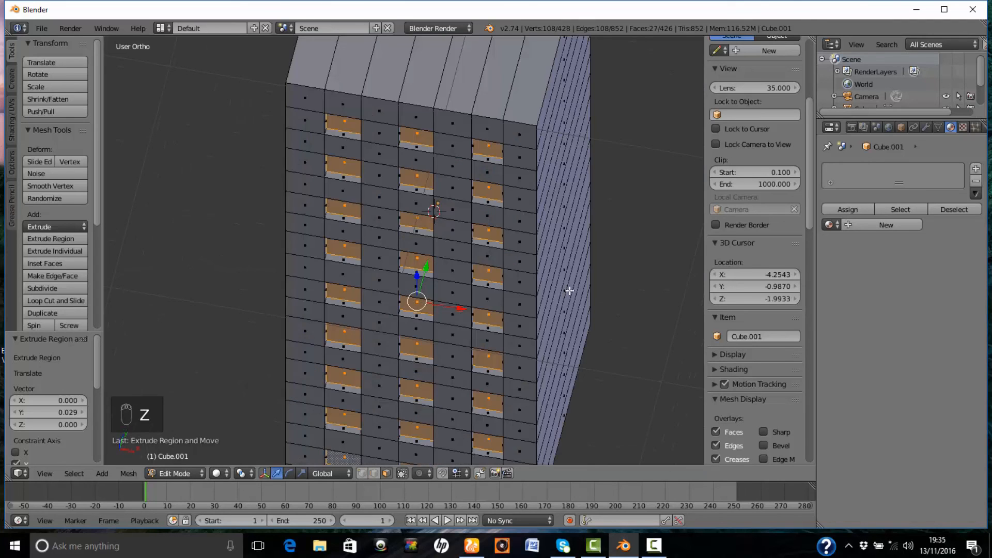
pyautogui.moveTo(602, 286)
pyautogui.mouseDown(button='middle')
pyautogui.moveTo(586, 256)
pyautogui.moveTo(598, 210)
pyautogui.moveTo(651, 219)
pyautogui.moveTo(623, 220)
pyautogui.moveTo(579, 182)
pyautogui.moveTo(574, 189)
pyautogui.moveTo(651, 224)
pyautogui.mouseUp(button='middle')
# Give the whole skyscraper a new material with a mid-grey diffuse colour and name the material skyscraper.
pyautogui.press('Tab')
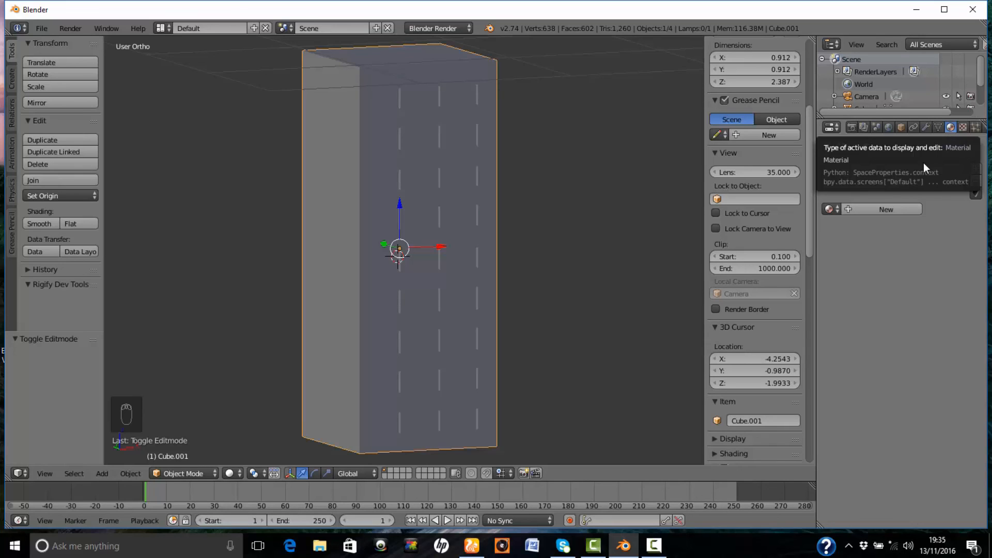
pyautogui.click(892, 209)
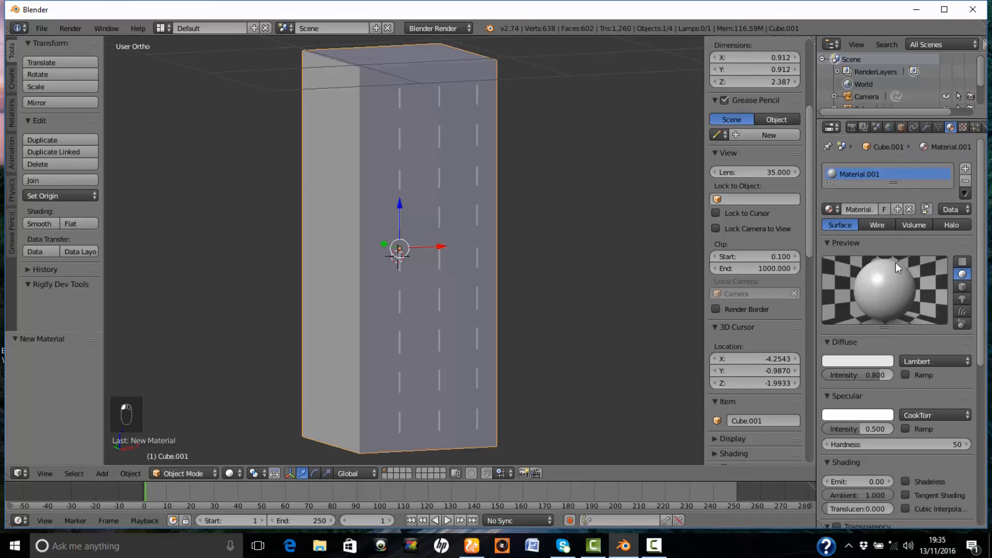
pyautogui.click(859, 360)
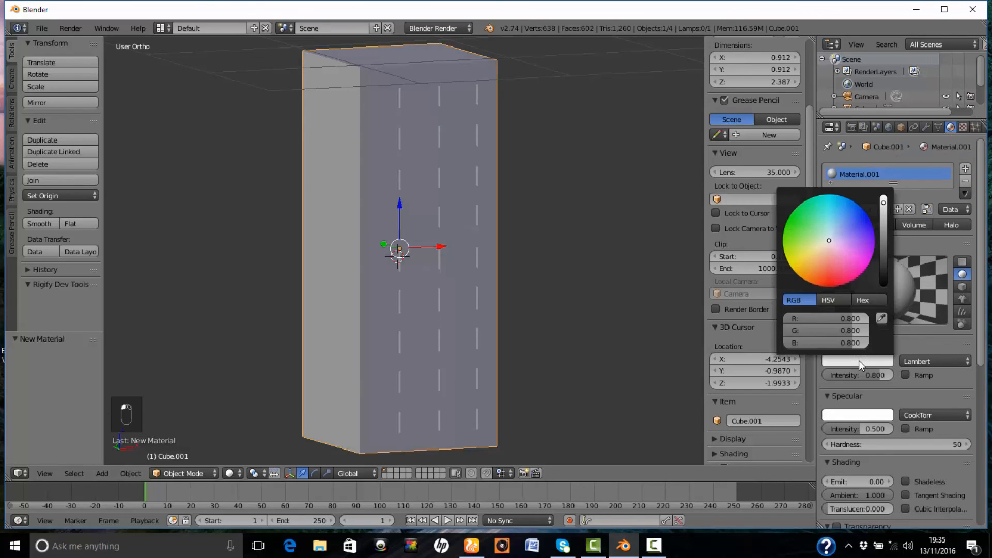
pyautogui.moveTo(883, 216); pyautogui.dragTo(882, 235)
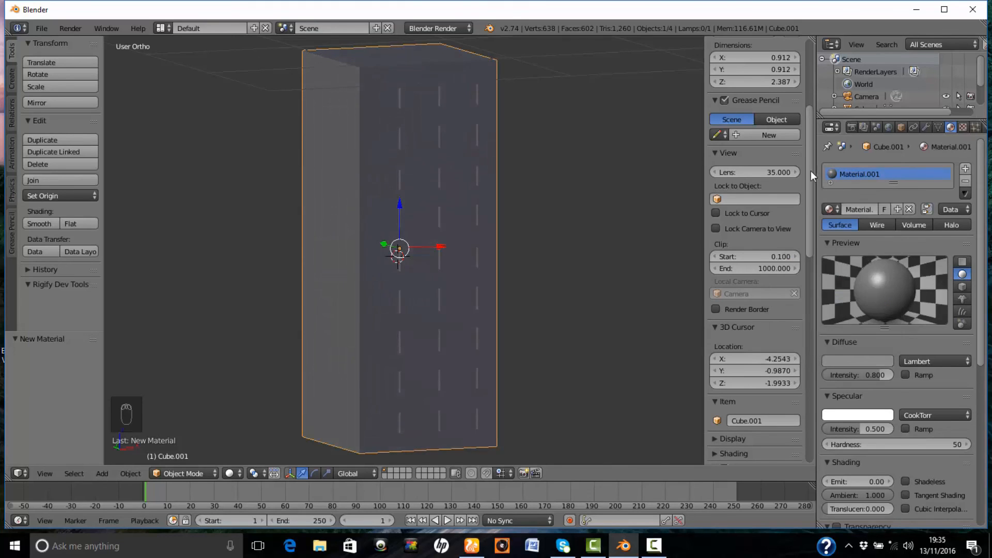
pyautogui.write('skyscra')
pyautogui.write('per')
pyautogui.press('Return')
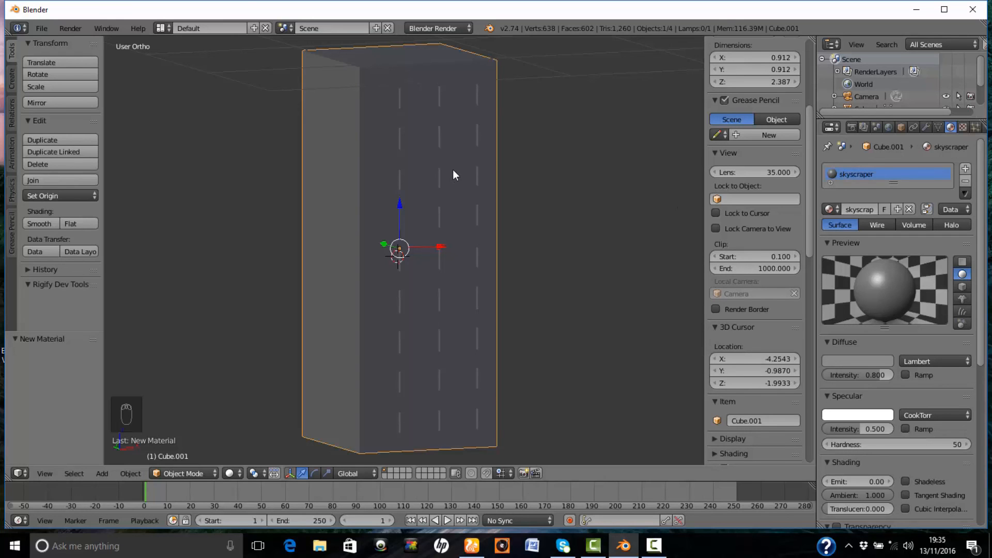
# Add a second material slot using the existing windows material and assign it to the skyscraper's selected recessed window faces.
pyautogui.moveTo(597, 168); pyautogui.dragTo(536, 134, button='middle')
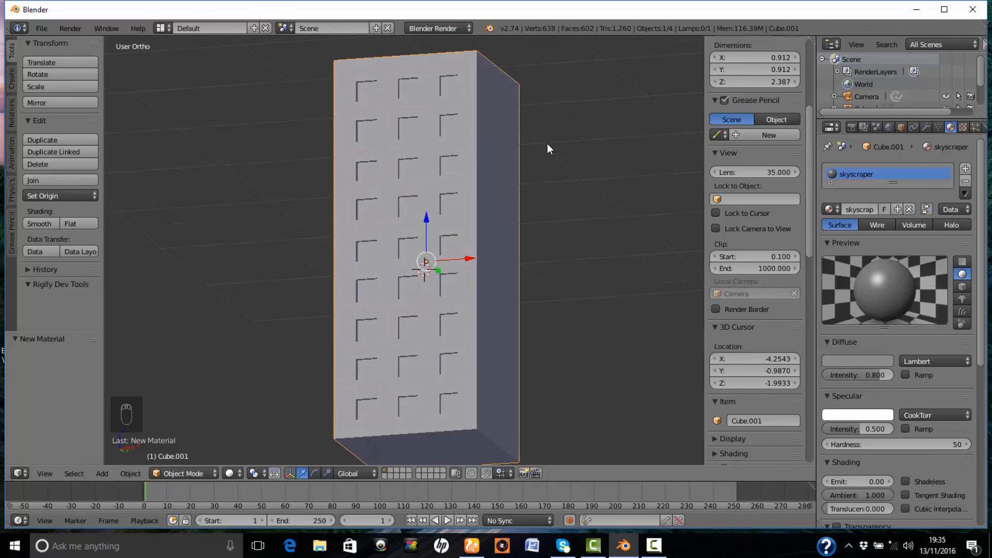
pyautogui.press('Tab')
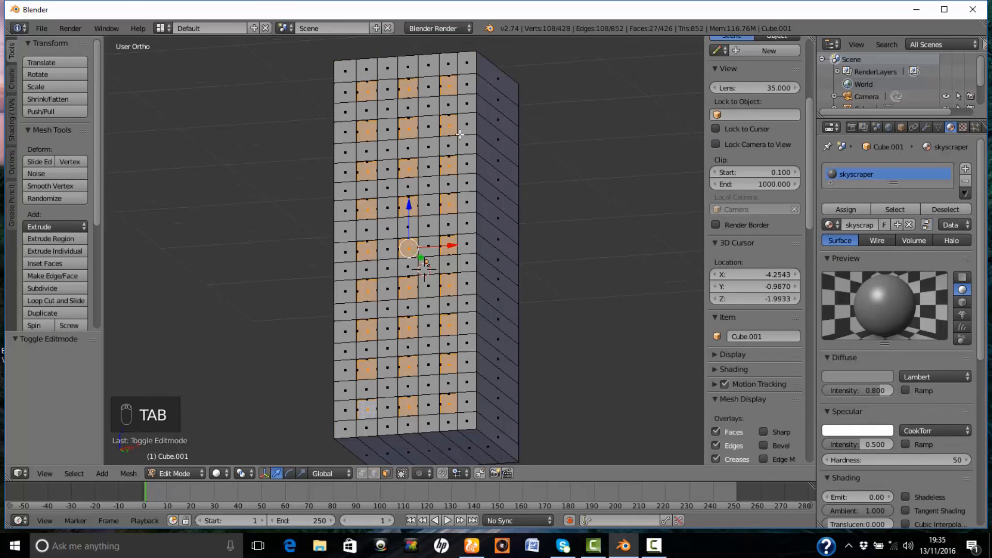
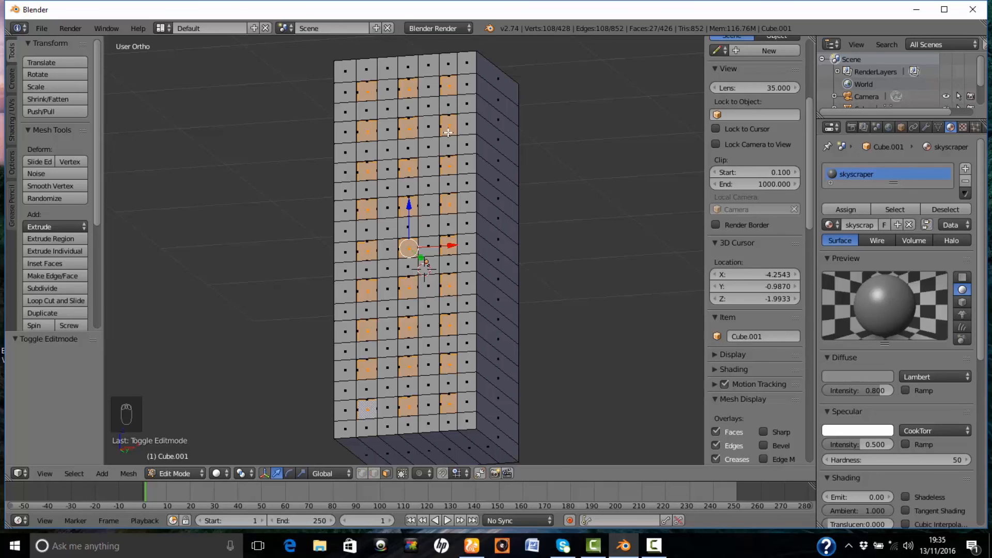
pyautogui.click(966, 167)
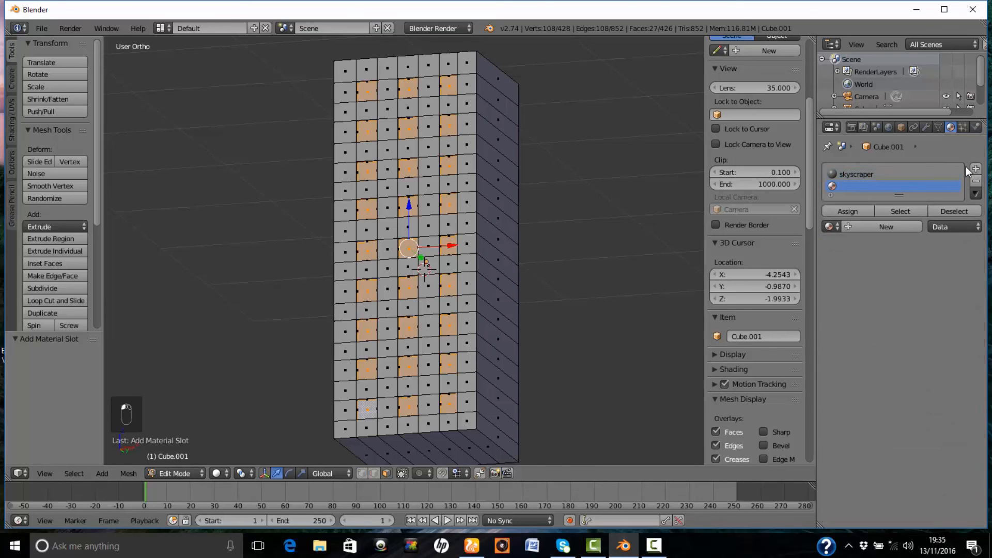
pyautogui.click(836, 224)
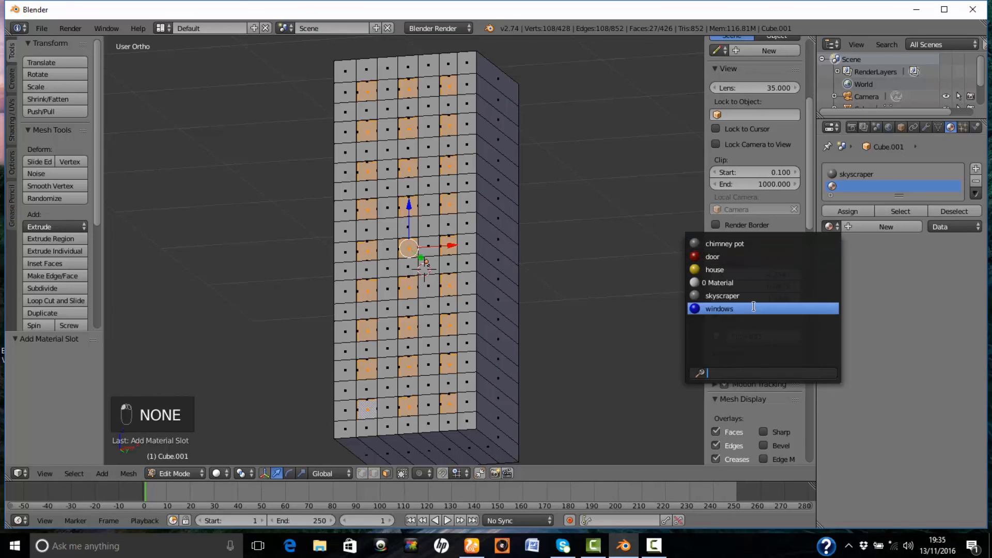
pyautogui.click(753, 308)
pyautogui.click(843, 209)
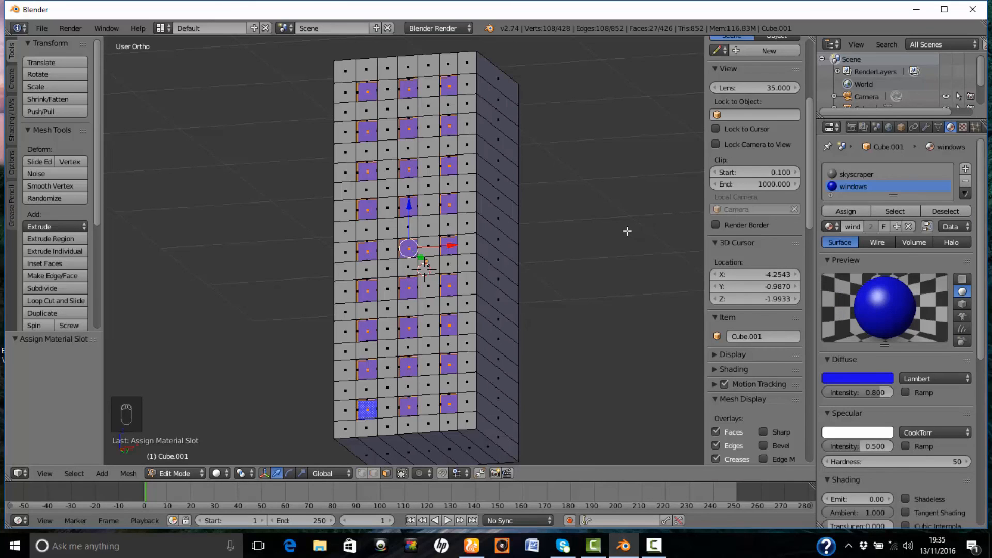
pyautogui.press('a')
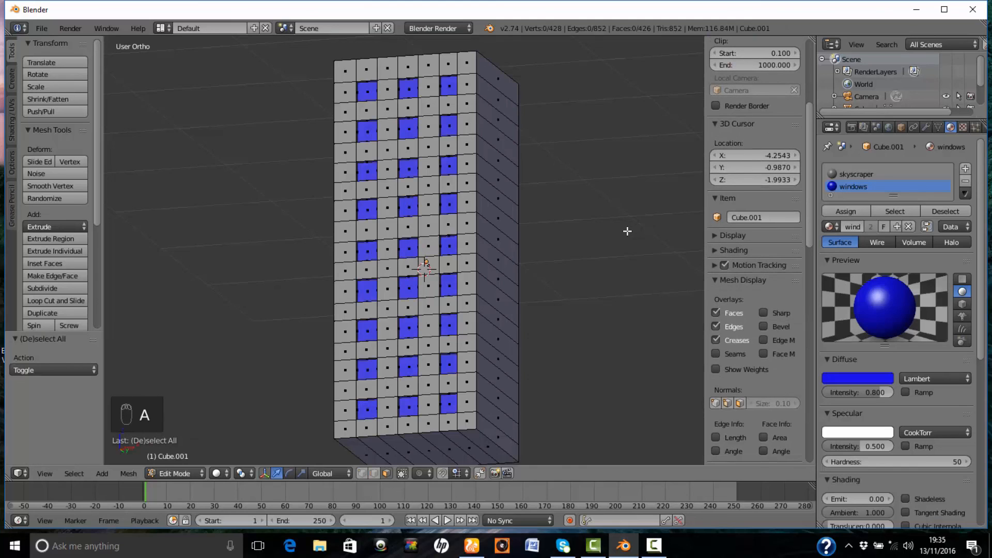
pyautogui.press('Tab')
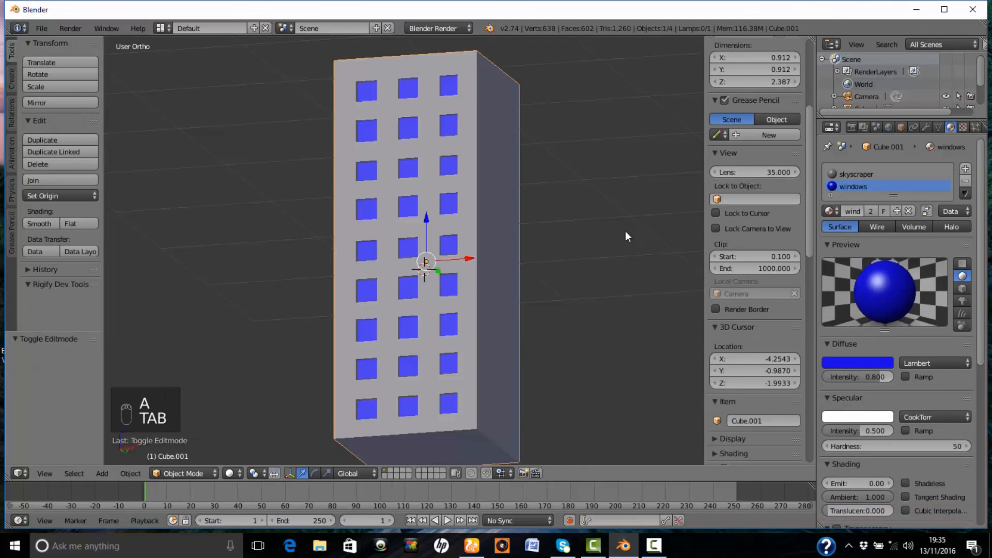
# Move the skyscraper about -3.307 units along X in front view, off the sketch and beneath the house.
pyautogui.moveTo(313, 194)
pyautogui.mouseDown(button='middle')
pyautogui.moveTo(362, 231)
pyautogui.moveTo(411, 209)
pyautogui.moveTo(321, 203)
pyautogui.moveTo(310, 188)
pyautogui.mouseUp(button='middle')
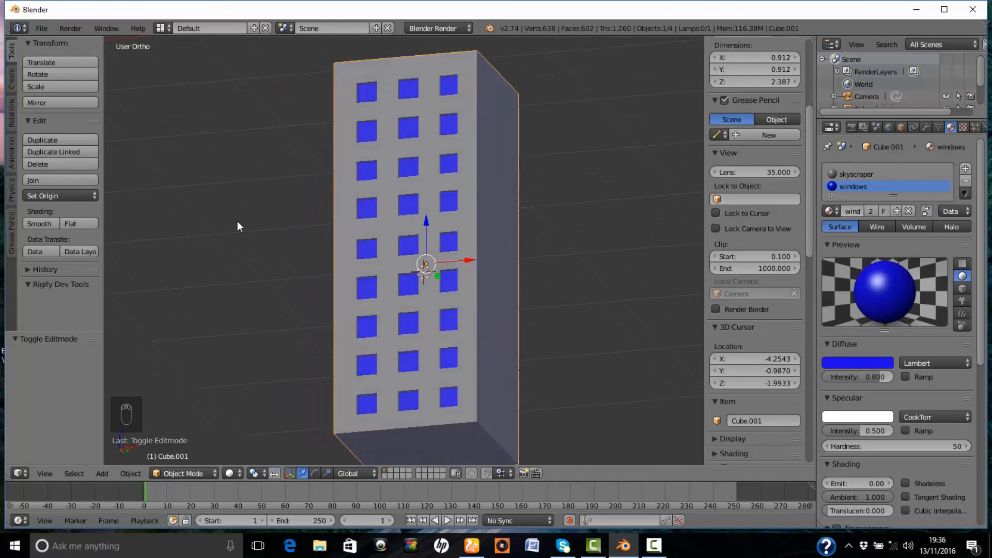
pyautogui.press('KP_1')
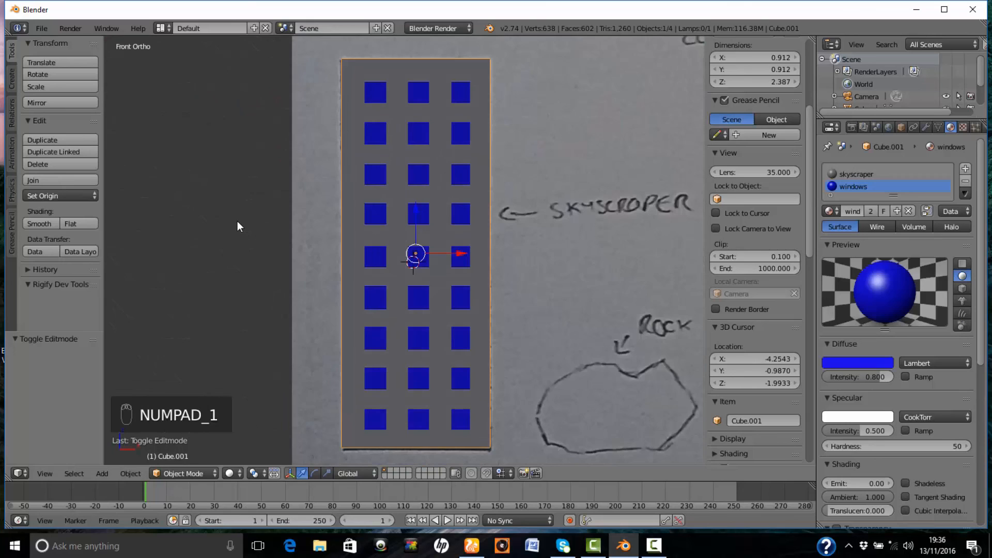
pyautogui.scroll(-1, 319, 227)
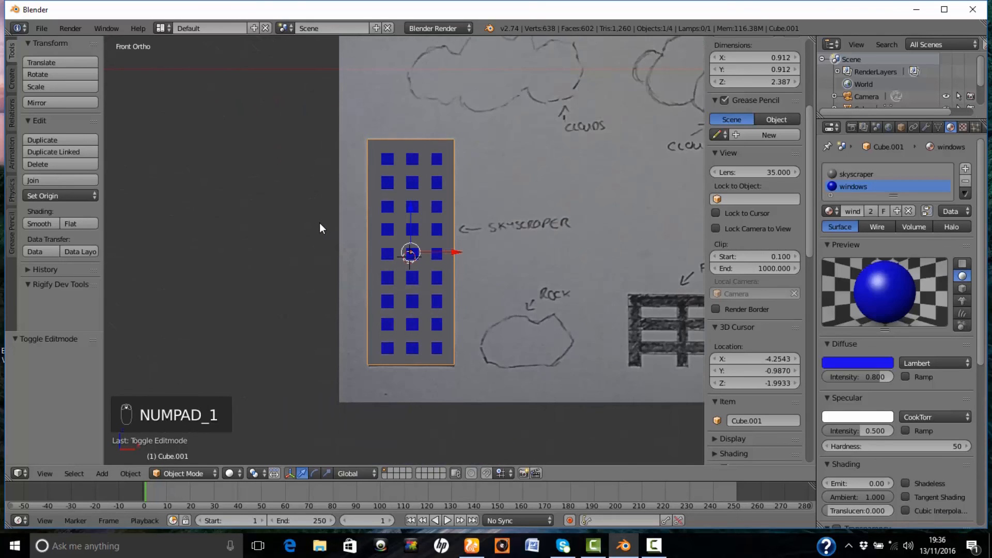
pyautogui.scroll(-3, 319, 228)
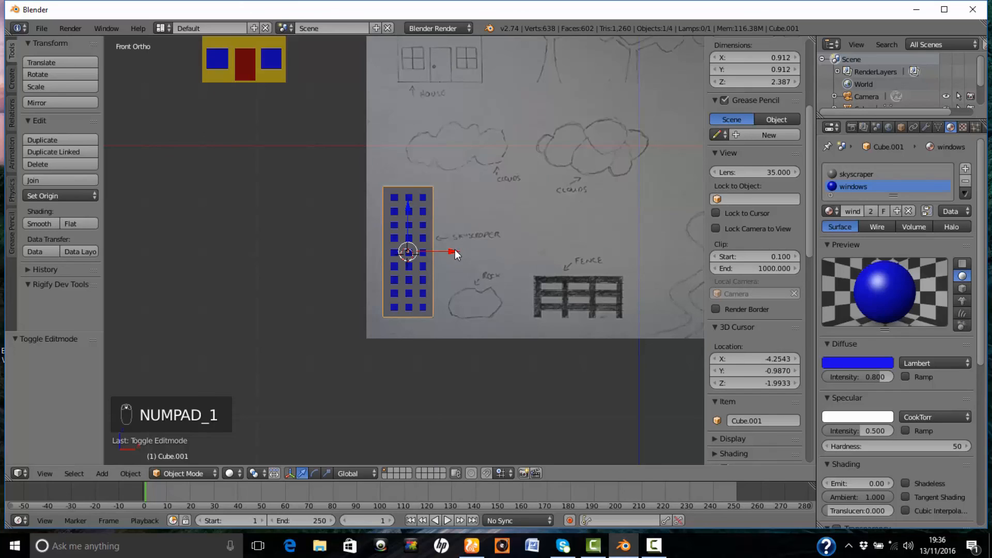
pyautogui.moveTo(455, 250); pyautogui.dragTo(274, 246)
pyautogui.scroll(-1, 321, 264)
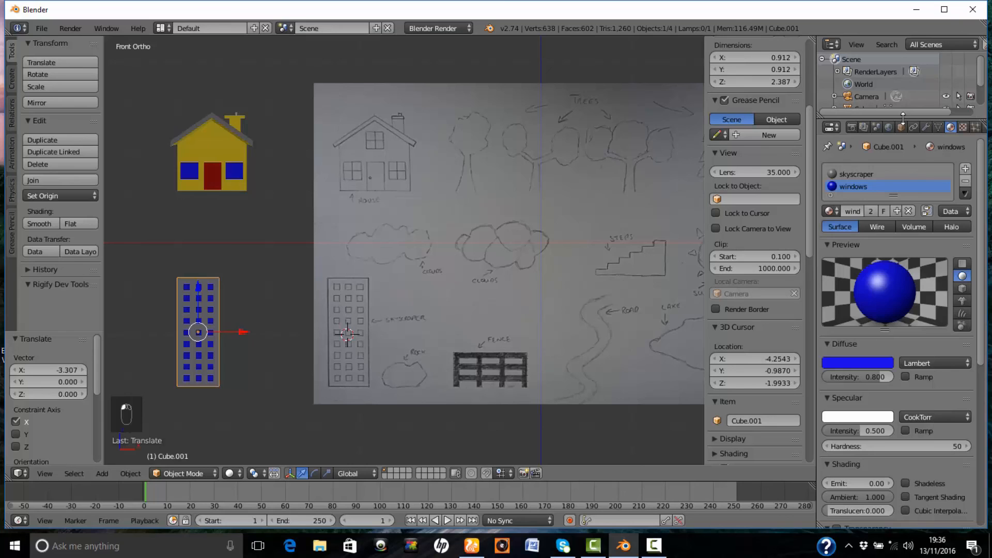
# Enlarge the outliner to list all scene objects and rename the skyscraper object to skyscraper.
pyautogui.moveTo(903, 117); pyautogui.dragTo(911, 206)
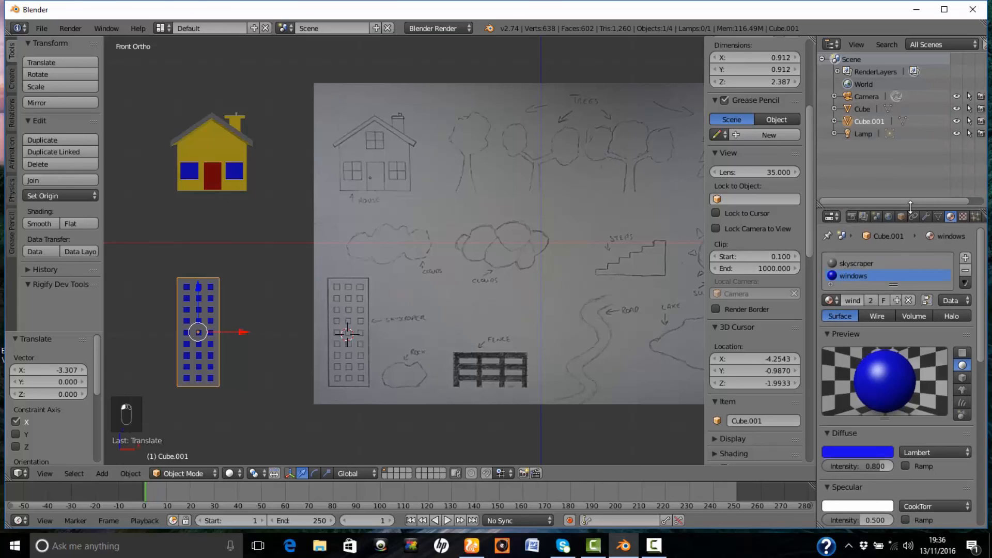
pyautogui.doubleClick(872, 122)
pyautogui.write('sk')
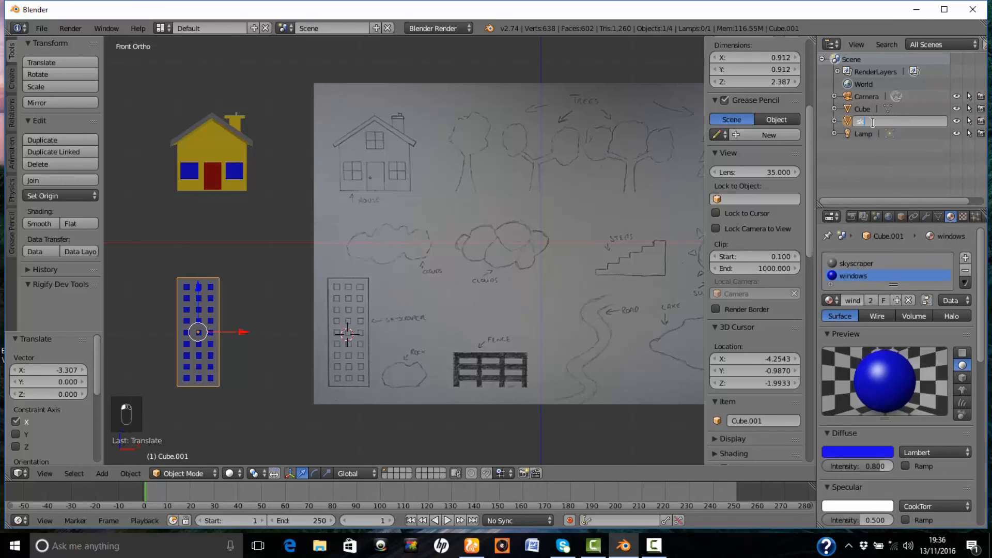
pyautogui.write('yscraper')
pyautogui.press('Return')
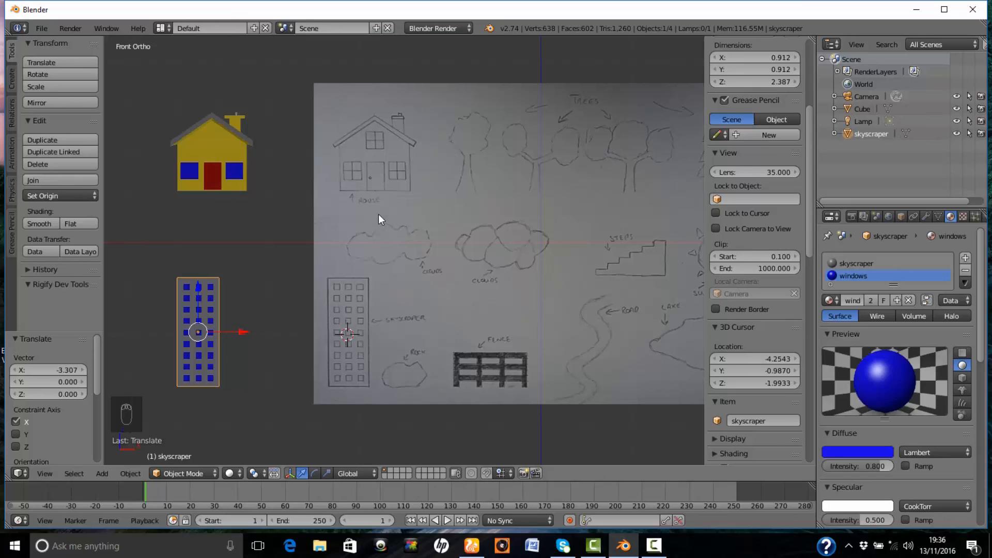
# Select the yellow house model and rename its object to house.
pyautogui.rightClick(221, 147)
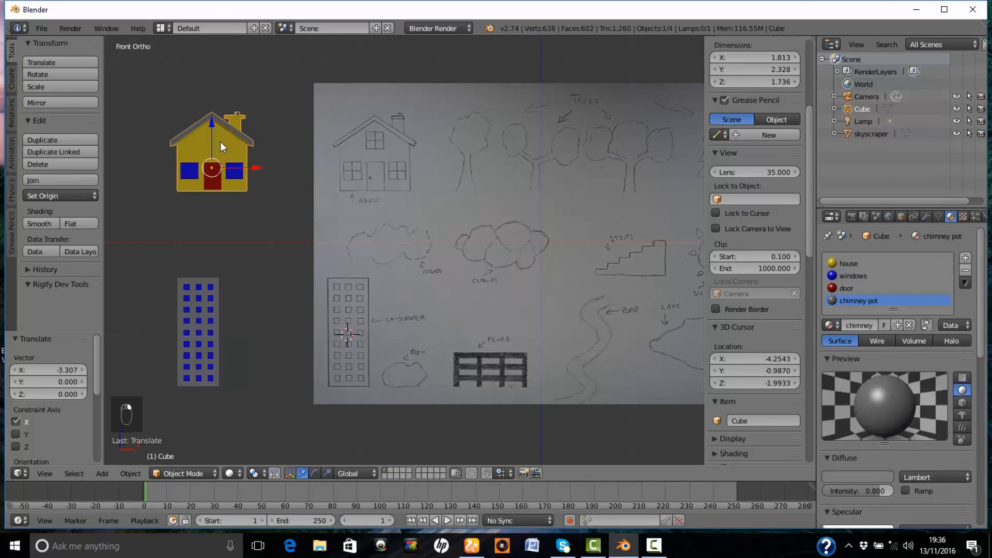
pyautogui.doubleClick(862, 109)
pyautogui.write('hous')
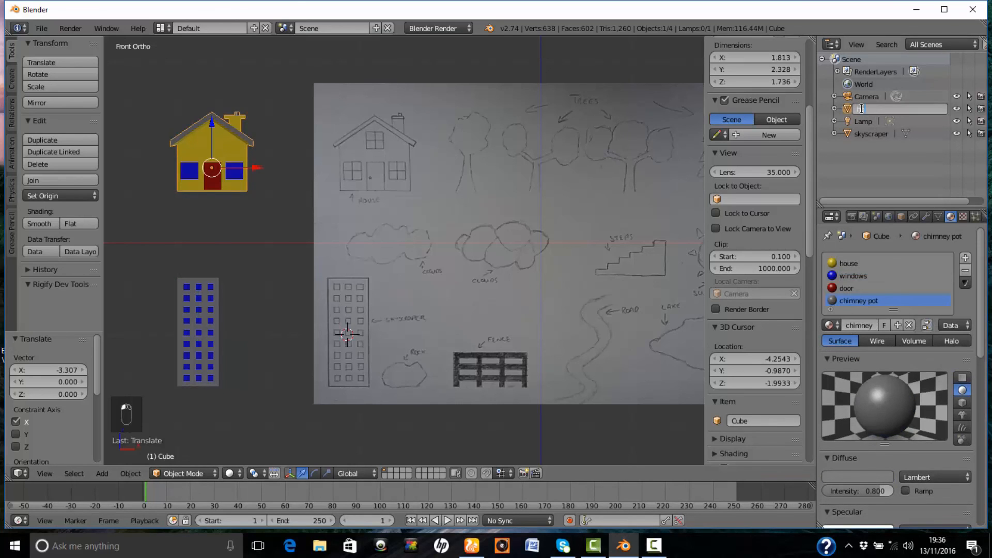
pyautogui.press('Return')
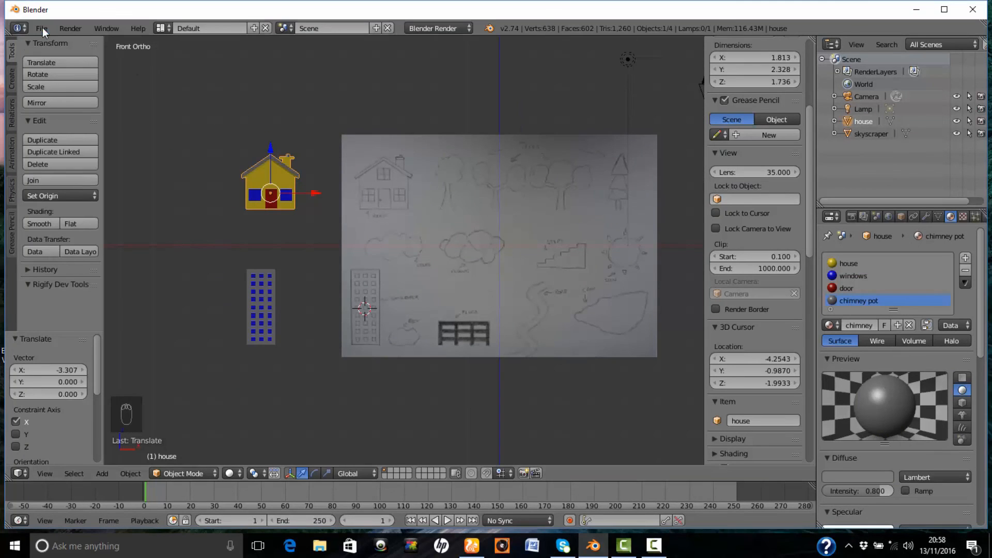
# Save the scene to the Desktop folder as a Blender file named 3d environment.
pyautogui.click(43, 28)
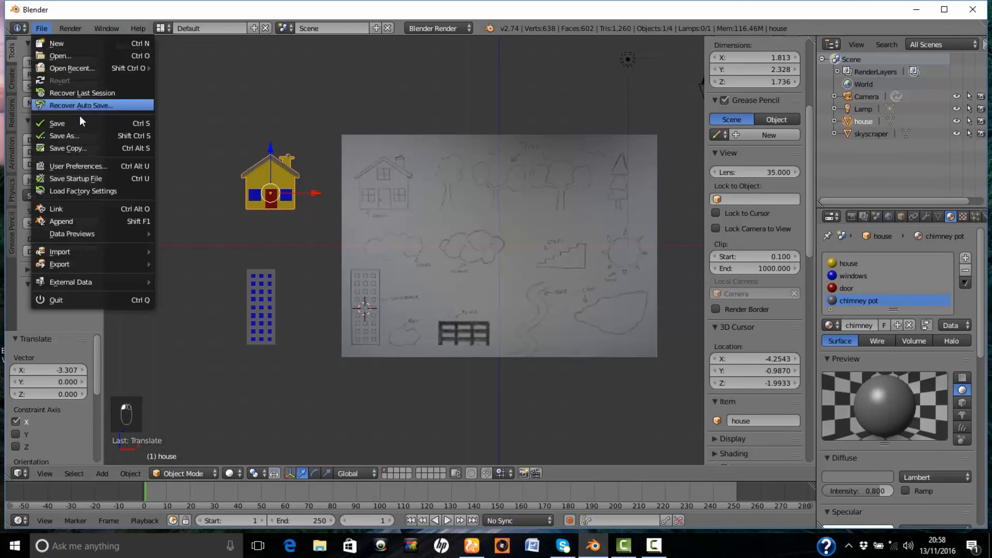
pyautogui.click(87, 136)
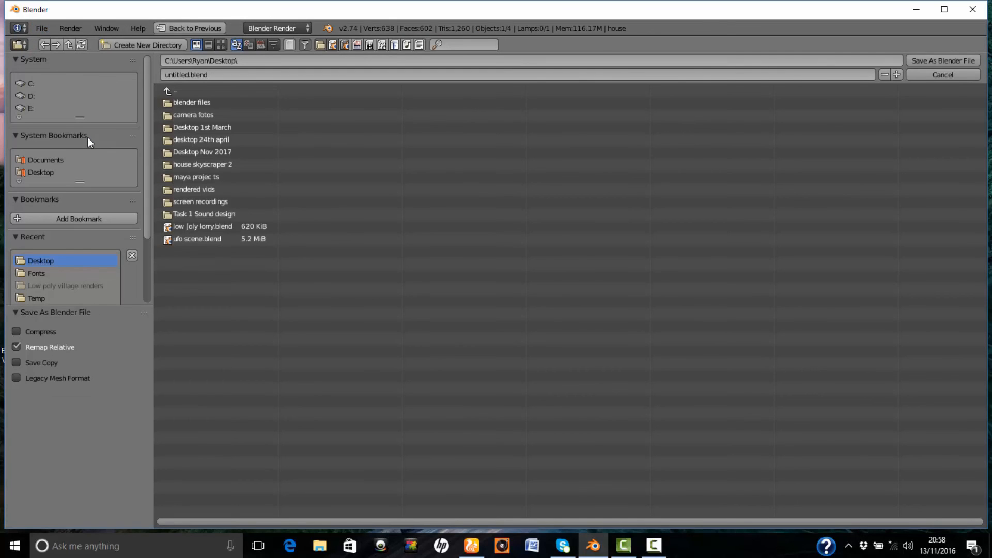
pyautogui.click(188, 74)
pyautogui.click(188, 73)
pyautogui.moveTo(188, 74); pyautogui.dragTo(158, 76)
pyautogui.write('3d environment')
pyautogui.press('Return')
pyautogui.click(944, 59)
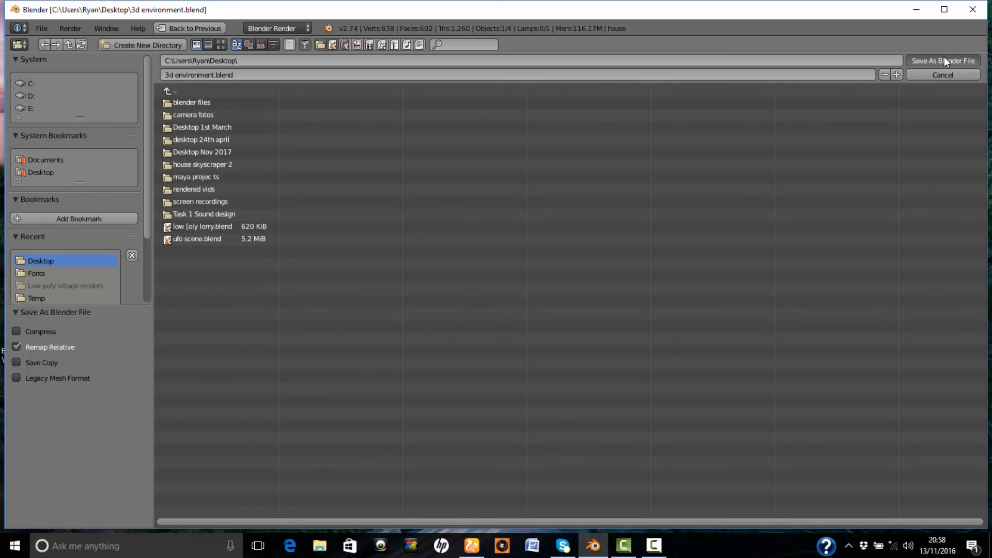